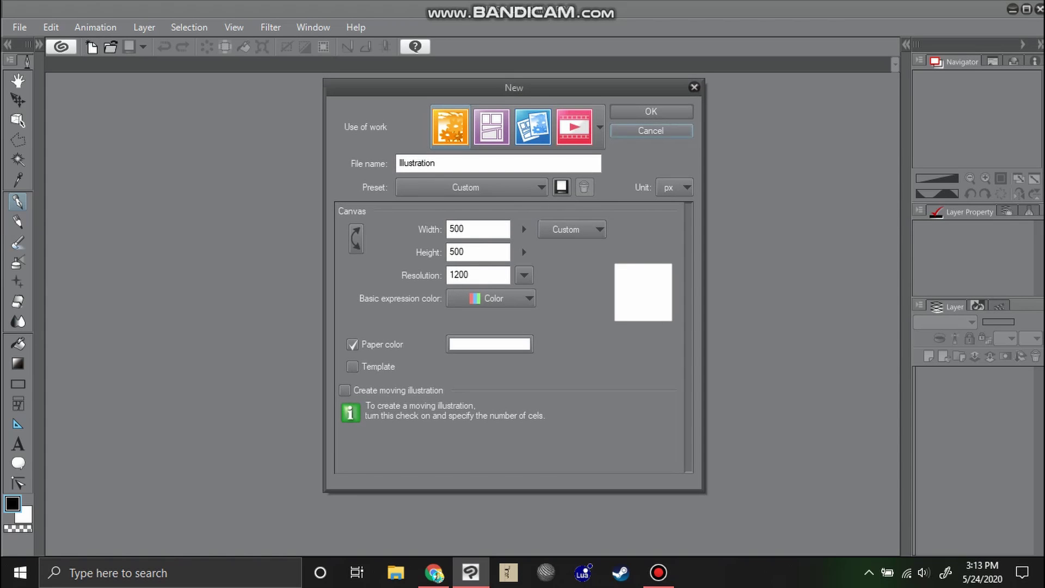
# - Create a new colour illustration canvas of 500 × 500 px at resolution 1200 with white paper
pyautogui.click(651, 111)
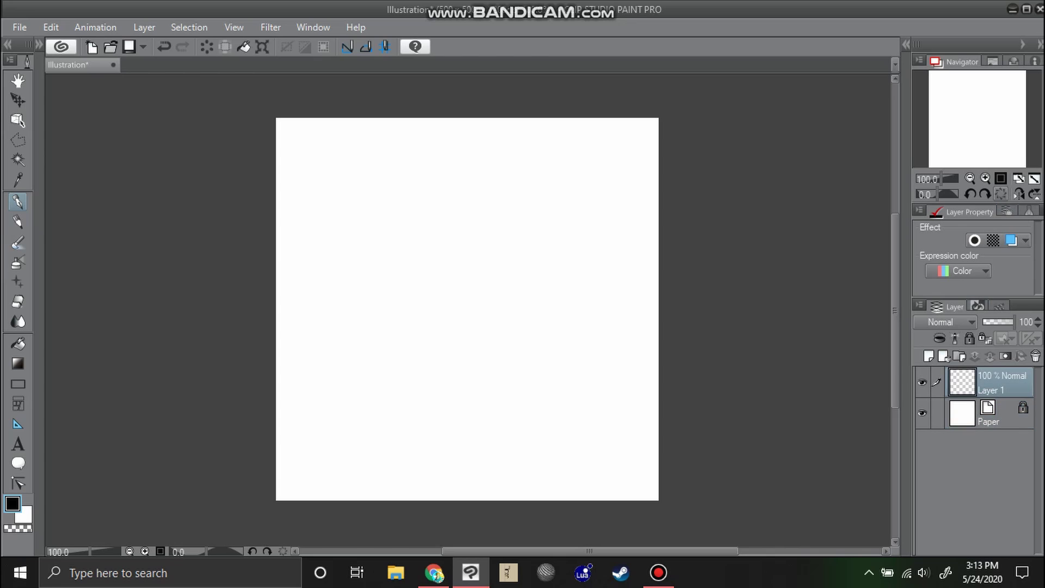
pyautogui.click(1018, 178)
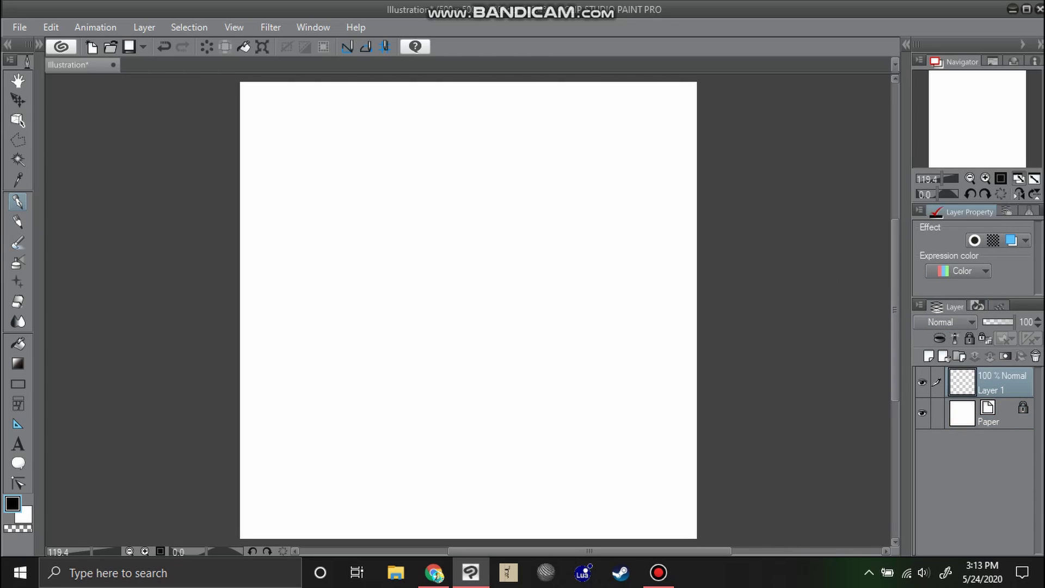
pyautogui.click(984, 178)
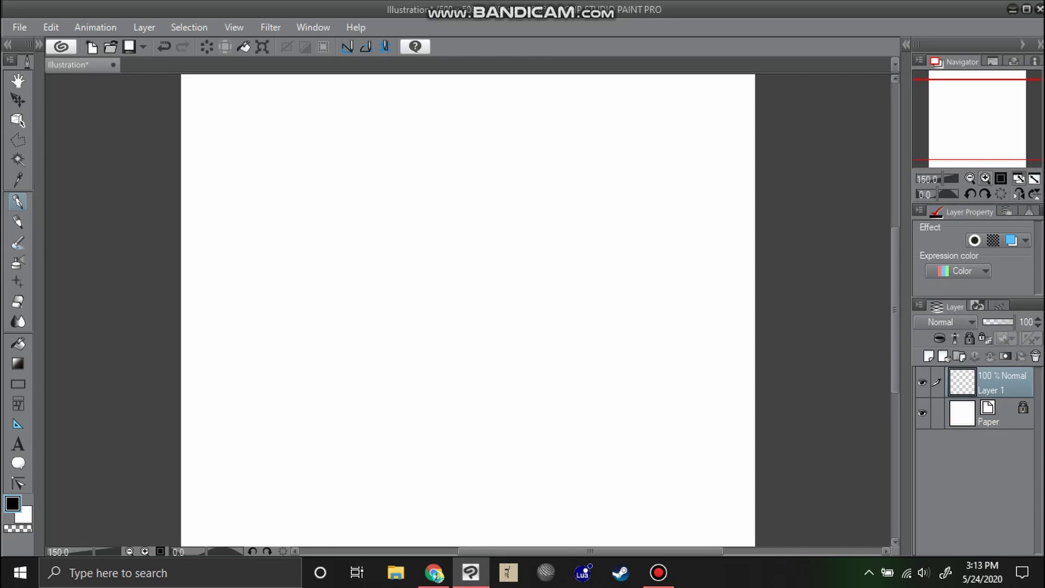
pyautogui.click(985, 178)
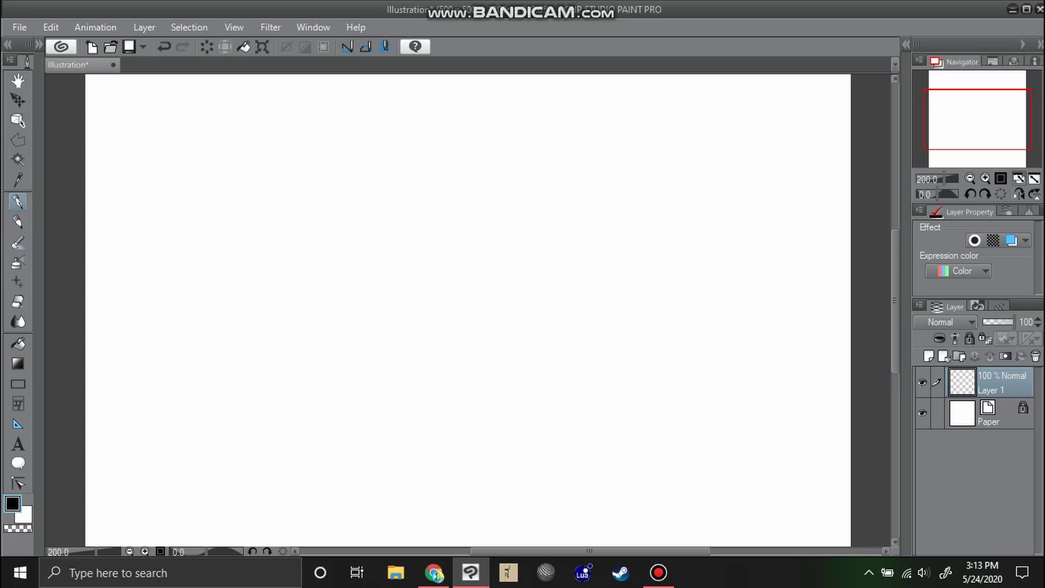
pyautogui.click(970, 178)
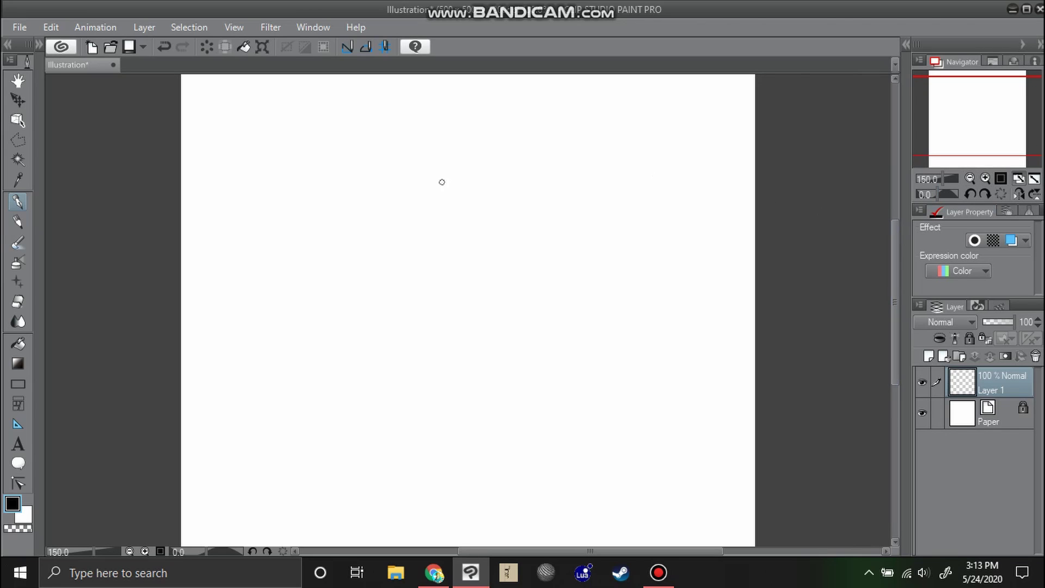
# - Sketch the left half of a circle on Layer 1 in the upper middle of the canvas with overlapping curved strokes
pyautogui.moveTo(529, 128)
pyautogui.mouseDown()
pyautogui.moveTo(423, 147)
pyautogui.moveTo(397, 180)
pyautogui.mouseUp()
pyautogui.moveTo(523, 121); pyautogui.dragTo(384, 223)
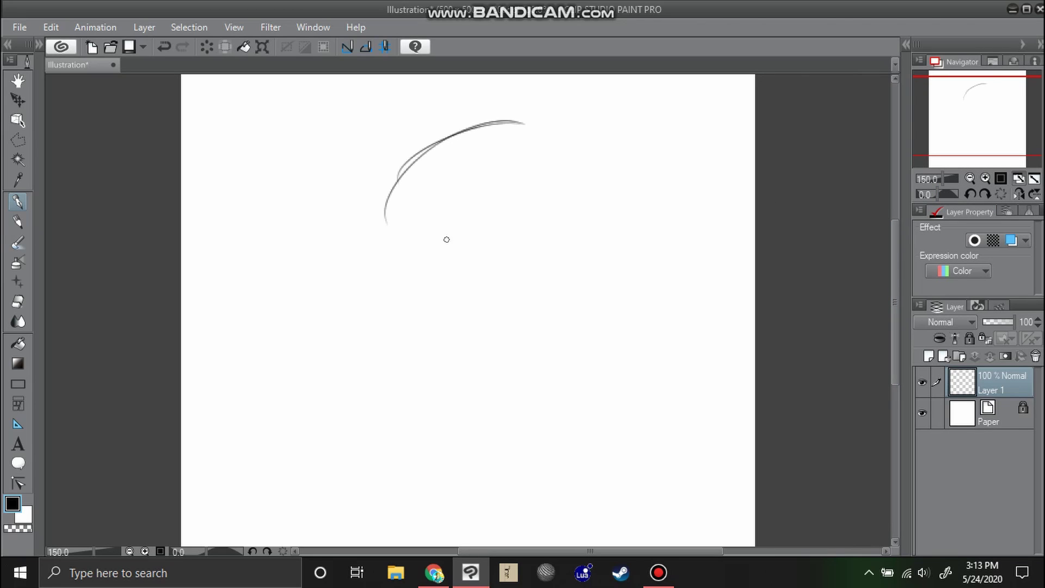
pyautogui.moveTo(415, 153)
pyautogui.mouseDown()
pyautogui.moveTo(387, 273)
pyautogui.moveTo(412, 316)
pyautogui.mouseUp()
pyautogui.moveTo(384, 203)
pyautogui.mouseDown()
pyautogui.moveTo(382, 257)
pyautogui.moveTo(442, 346)
pyautogui.mouseUp()
pyautogui.moveTo(385, 254)
pyautogui.mouseDown()
pyautogui.moveTo(412, 240)
pyautogui.moveTo(473, 355)
pyautogui.mouseUp()
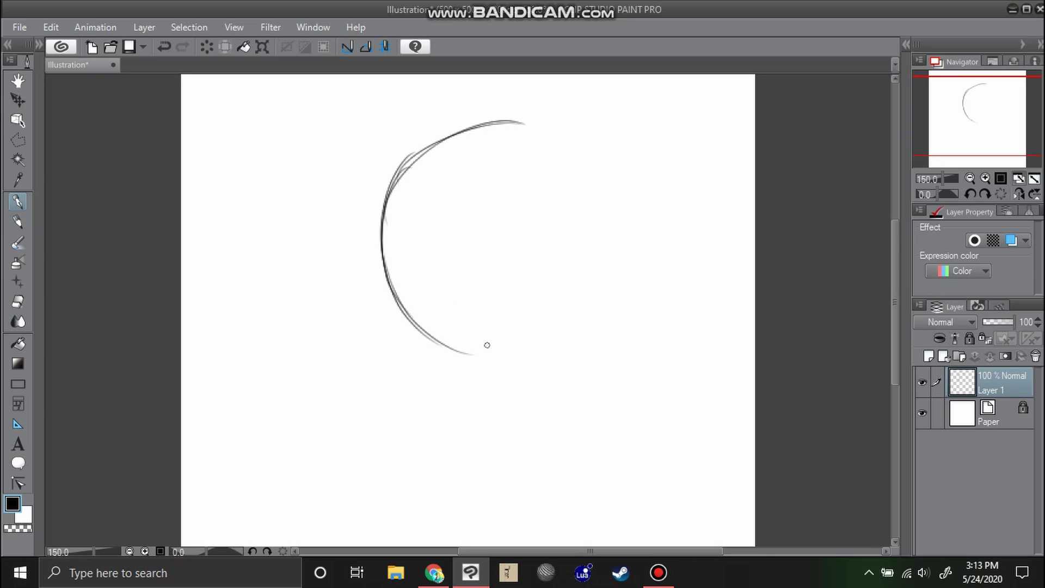
pyautogui.moveTo(394, 300); pyautogui.dragTo(497, 355)
# - Mirror the canvas view and sketch the open half of the circle to close it, restoring the normal orientation at the end
pyautogui.click(1020, 194)
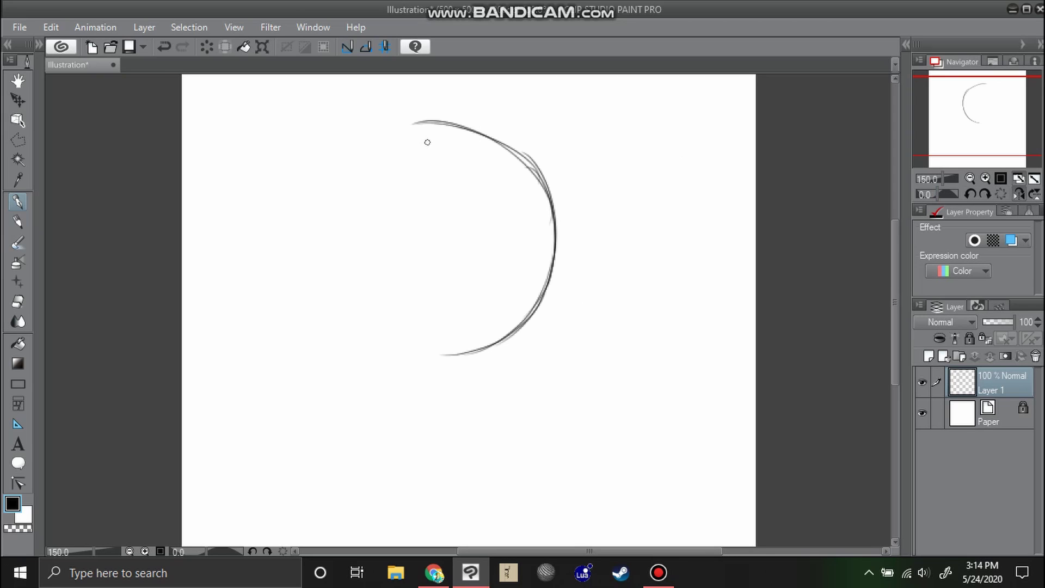
pyautogui.moveTo(434, 121)
pyautogui.mouseDown()
pyautogui.moveTo(354, 150)
pyautogui.moveTo(349, 183)
pyautogui.mouseUp()
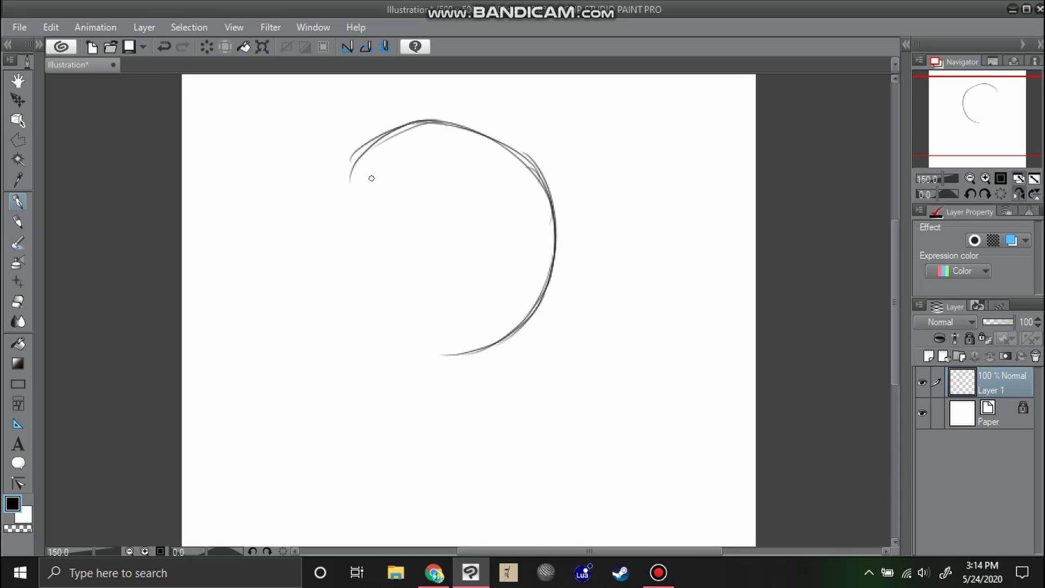
pyautogui.moveTo(371, 136); pyautogui.dragTo(335, 217)
pyautogui.moveTo(362, 154); pyautogui.dragTo(340, 273)
pyautogui.moveTo(343, 182)
pyautogui.mouseDown()
pyautogui.moveTo(384, 326)
pyautogui.moveTo(397, 333)
pyautogui.mouseUp()
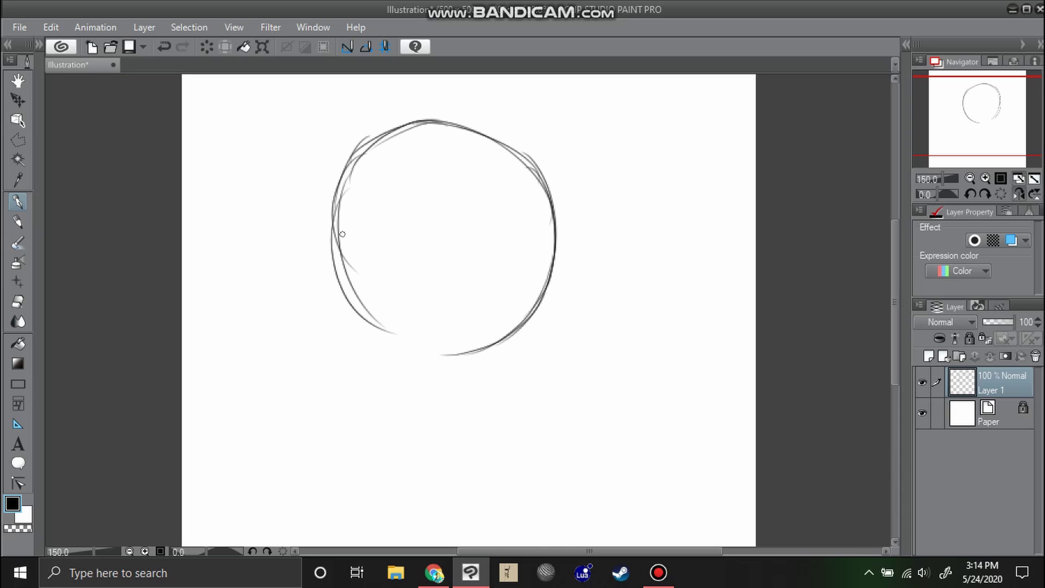
pyautogui.moveTo(343, 234)
pyautogui.mouseDown()
pyautogui.moveTo(439, 325)
pyautogui.moveTo(451, 344)
pyautogui.mouseUp()
pyautogui.moveTo(390, 320); pyautogui.dragTo(477, 357)
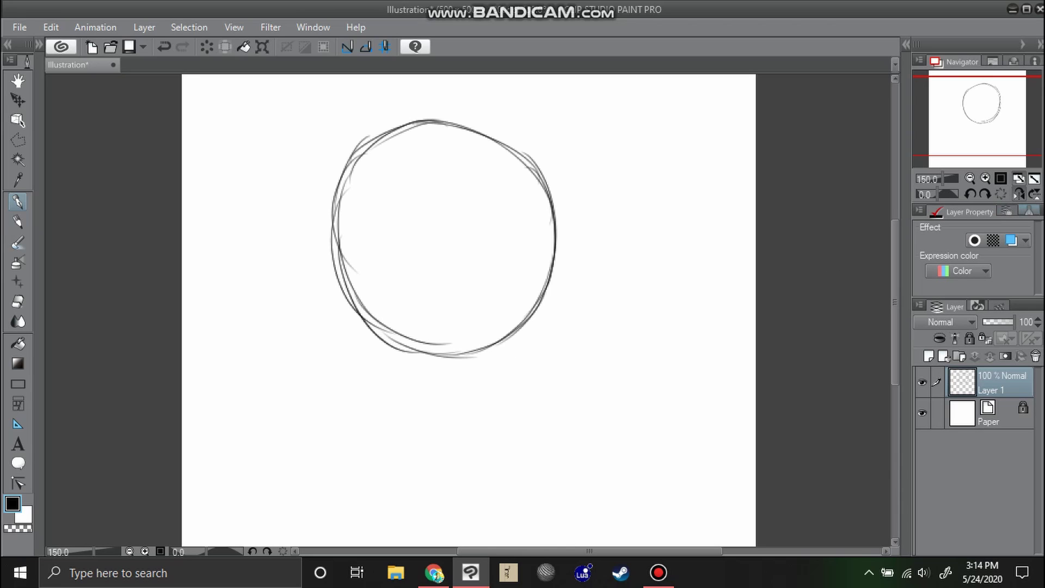
pyautogui.click(1019, 193)
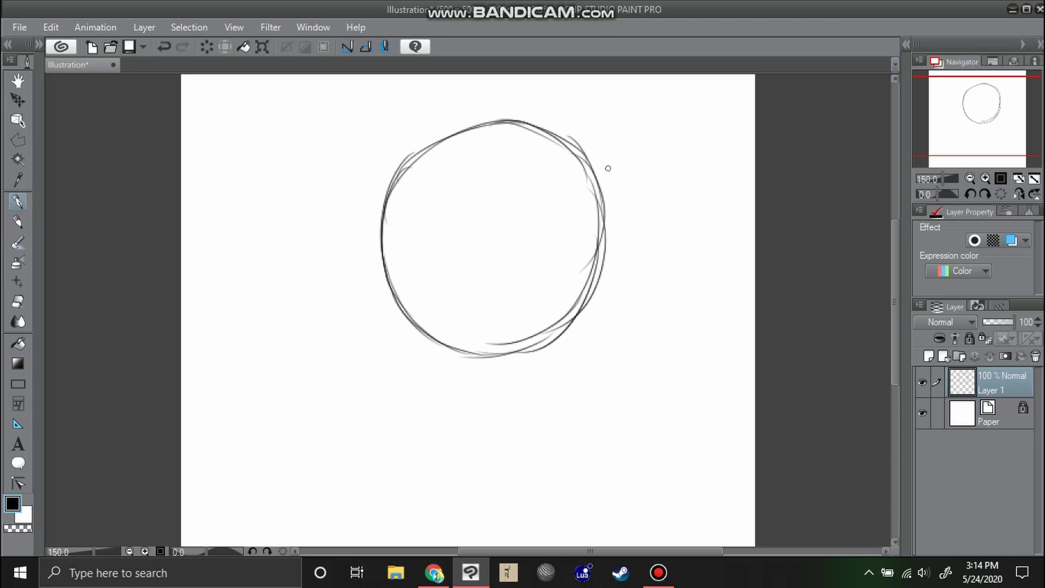
# - Mesh-transform the sketched circle, nudging the outer grid points slightly inward to even out its shape
pyautogui.hotkey('ctrl', 't')
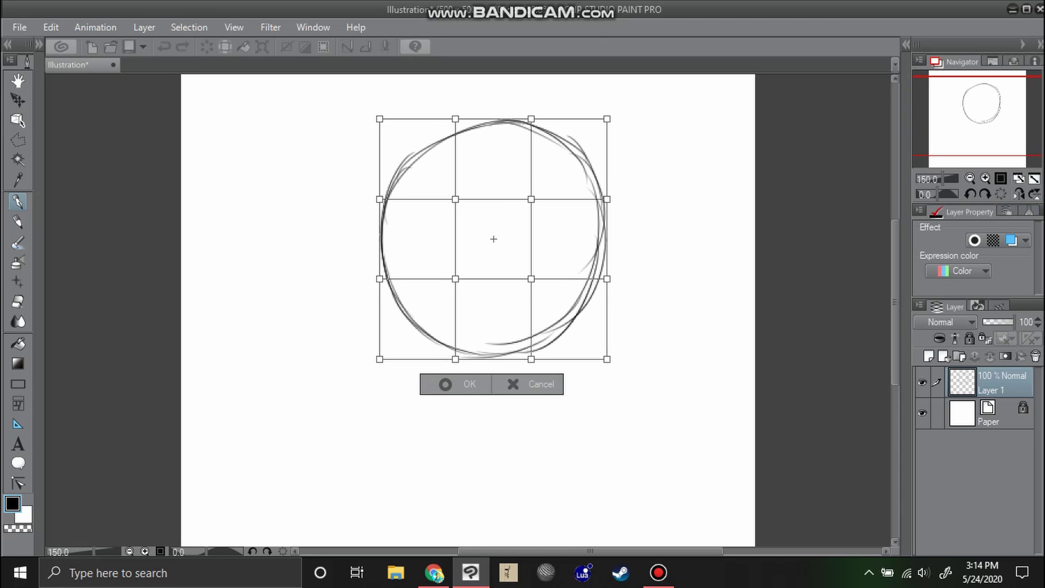
pyautogui.moveTo(531, 118); pyautogui.dragTo(523, 125)
pyautogui.moveTo(607, 118); pyautogui.dragTo(601, 126)
pyautogui.moveTo(607, 200); pyautogui.dragTo(602, 203)
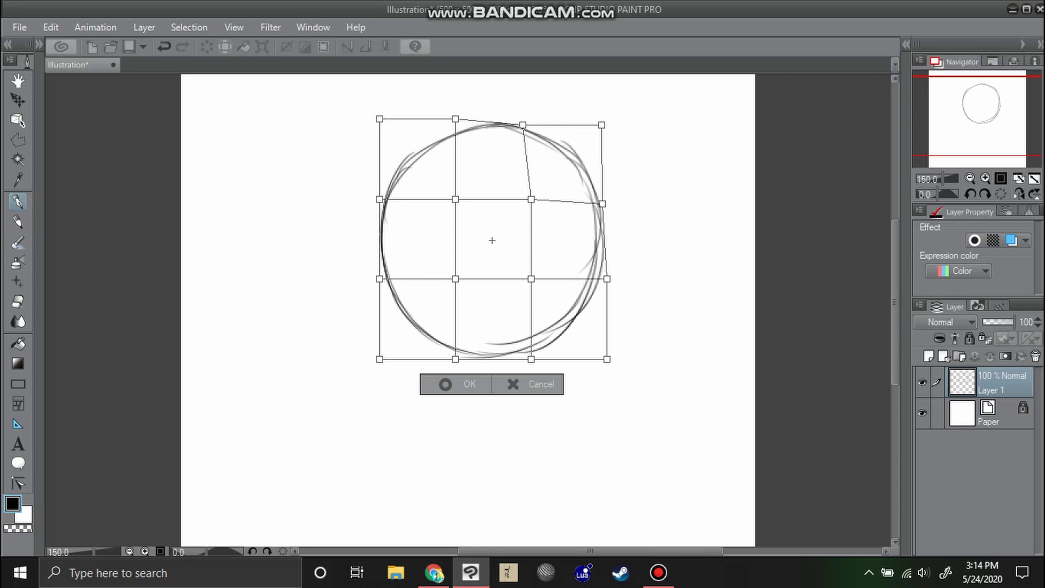
pyautogui.moveTo(607, 279); pyautogui.dragTo(605, 273)
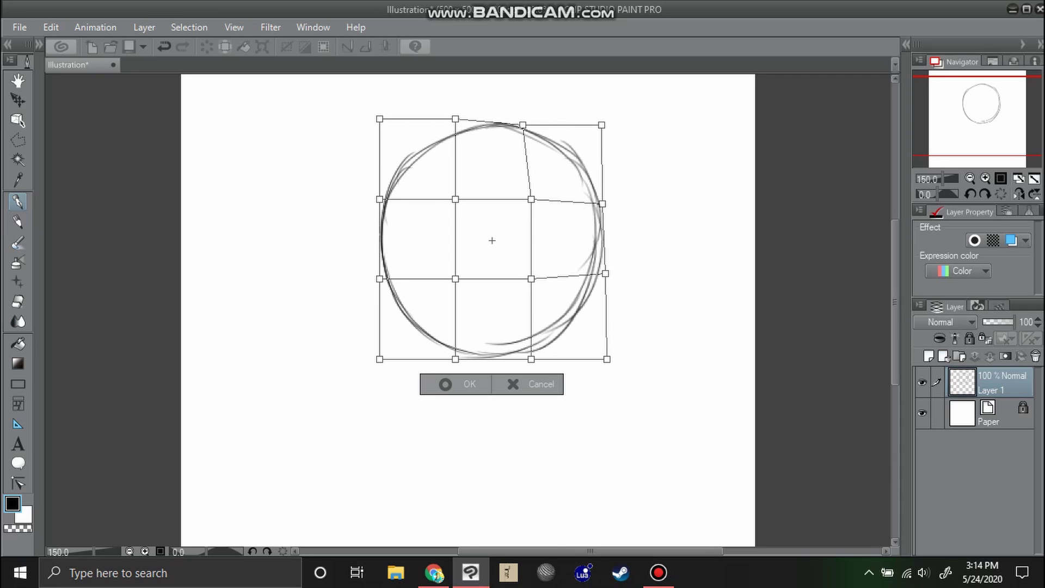
pyautogui.moveTo(531, 359); pyautogui.dragTo(532, 354)
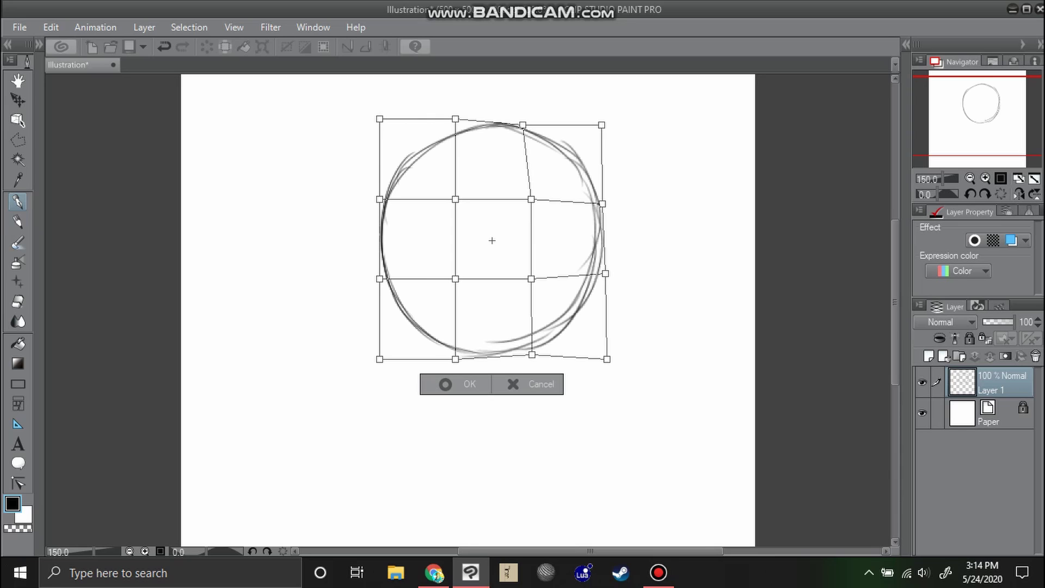
pyautogui.moveTo(455, 359); pyautogui.dragTo(455, 355)
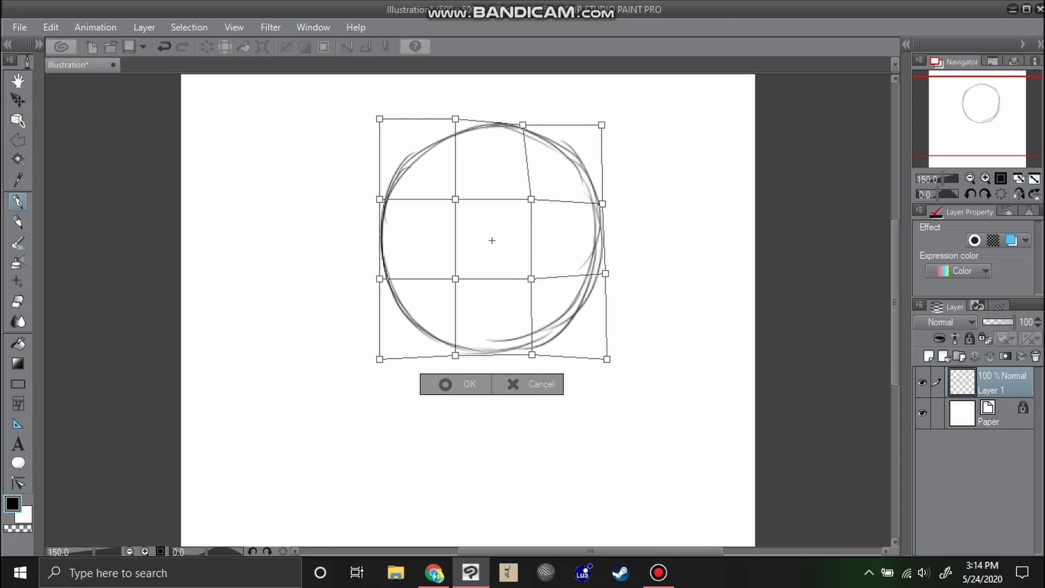
pyautogui.moveTo(380, 279); pyautogui.dragTo(380, 275)
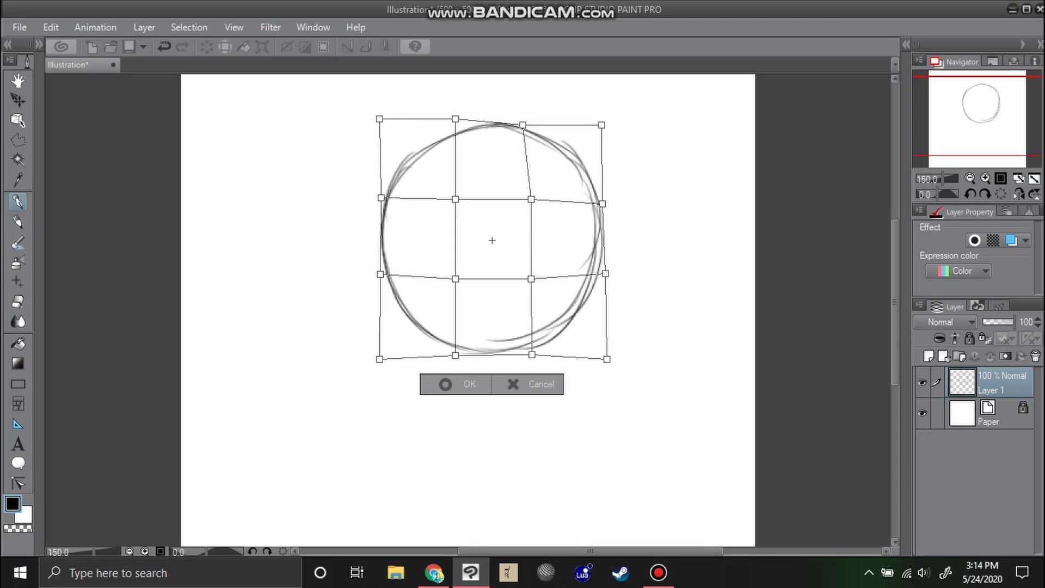
pyautogui.click(450, 384)
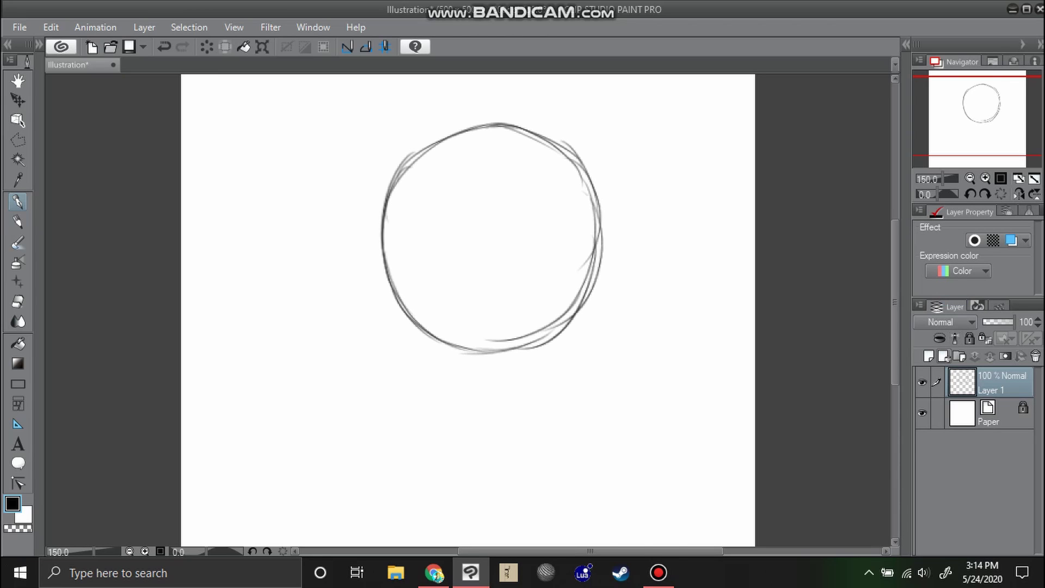
# - Add a new raster layer above the circle sketch layer
pyautogui.hotkey('ctrl', 'shift', 'n')
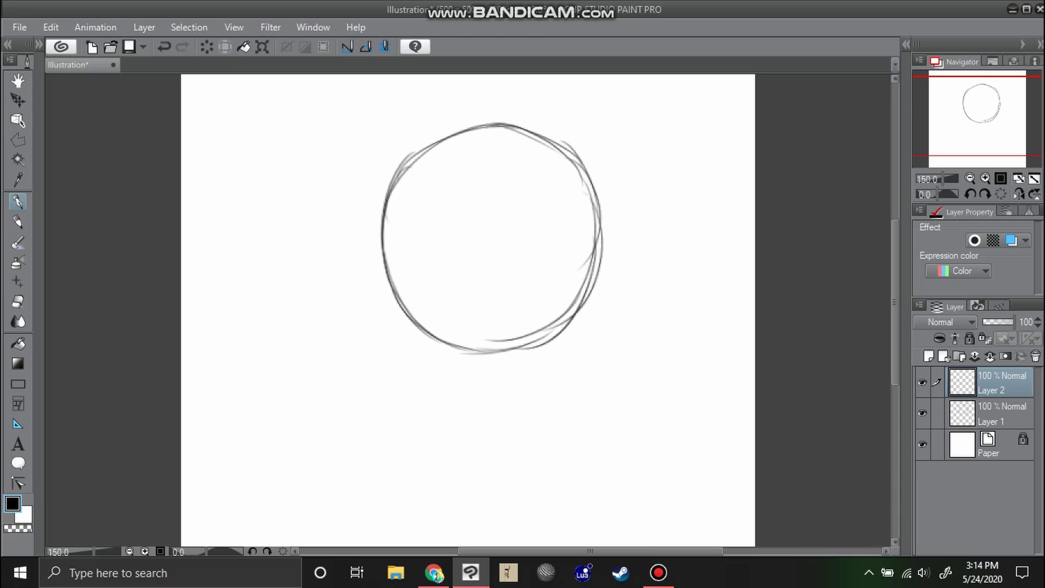
pyautogui.scroll(-5, 468, 310)
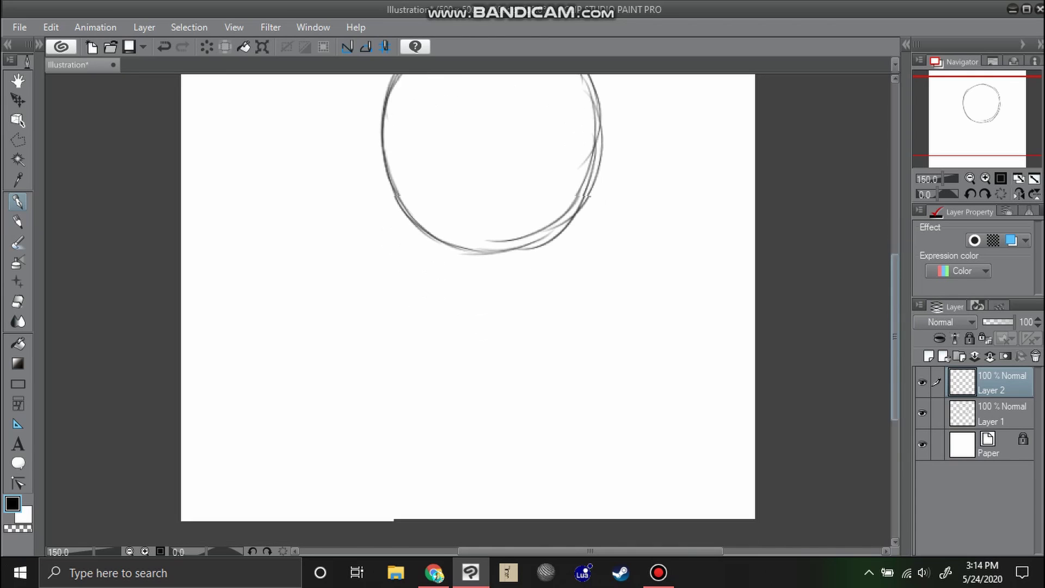
pyautogui.scroll(6, 468, 310)
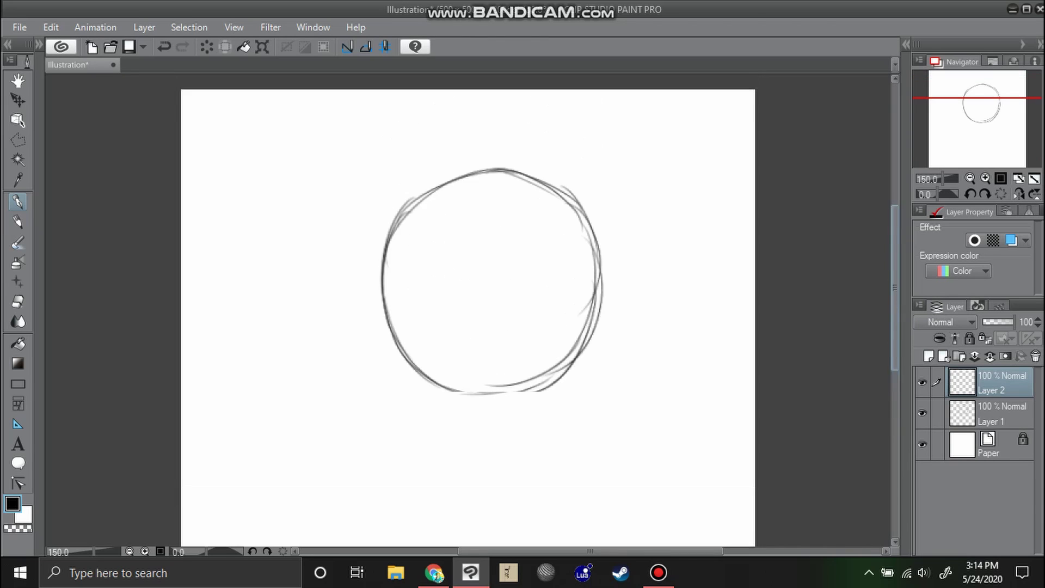
pyautogui.scroll(-4, 468, 310)
pyautogui.moveTo(895, 324)
pyautogui.mouseDown()
pyautogui.moveTo(895, 334)
pyautogui.moveTo(895, 323)
pyautogui.mouseUp()
# - Enlarge the circle on Layer 1 and reposition it near the horizontal centre of the canvas
pyautogui.click(997, 414)
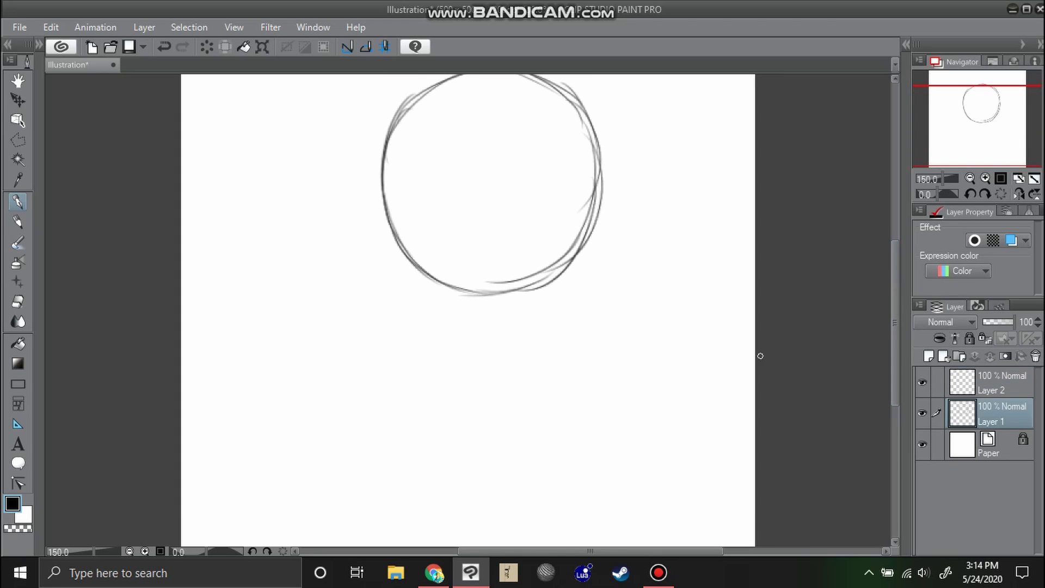
pyautogui.hotkey('ctrl', 't')
pyautogui.moveTo(380, 297); pyautogui.dragTo(281, 400)
pyautogui.moveTo(443, 240); pyautogui.dragTo(483, 219)
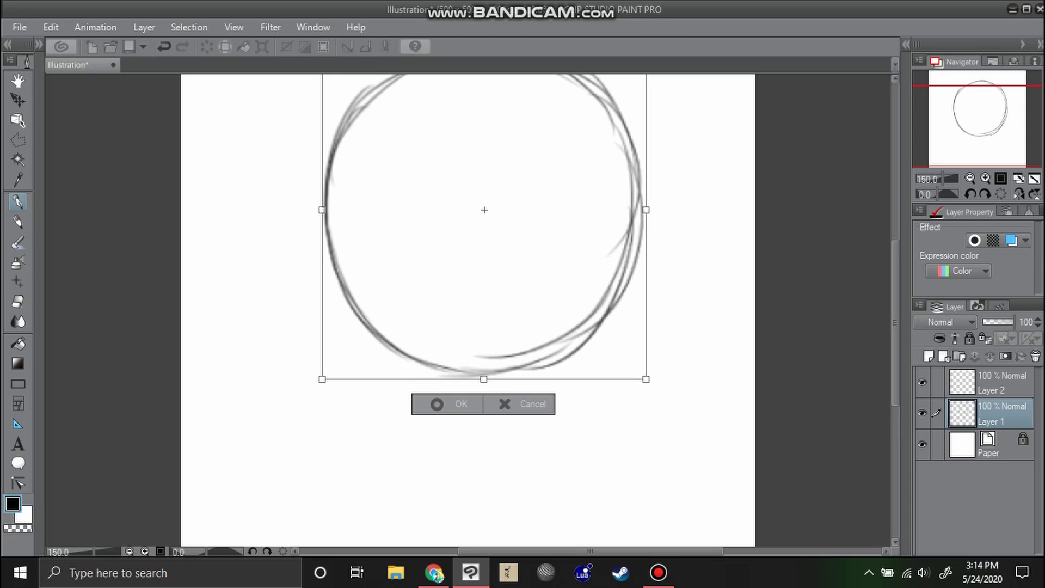
pyautogui.click(436, 405)
# - Trace the left half of the enlarged circle on Layer 2 with cleaner, thinner black strokes
pyautogui.click(1000, 383)
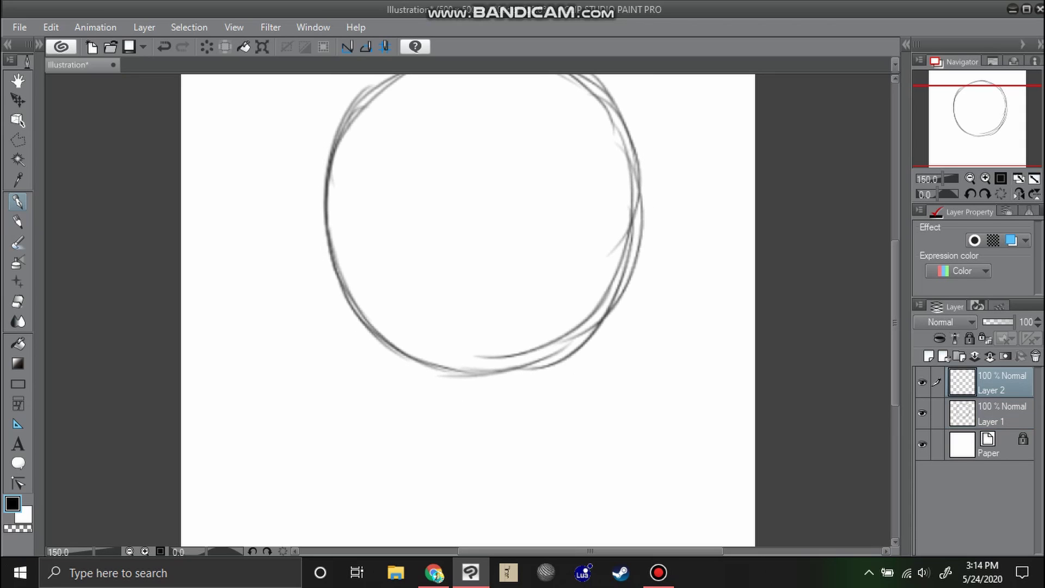
pyautogui.moveTo(895, 349); pyautogui.dragTo(895, 317)
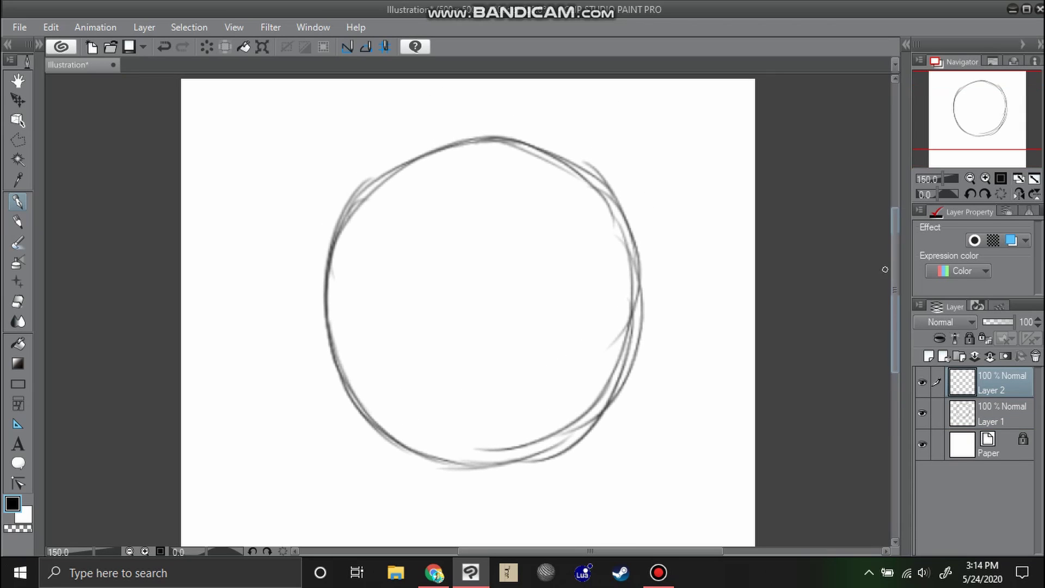
pyautogui.moveTo(520, 142)
pyautogui.mouseDown()
pyautogui.moveTo(433, 150)
pyautogui.moveTo(380, 177)
pyautogui.mouseUp()
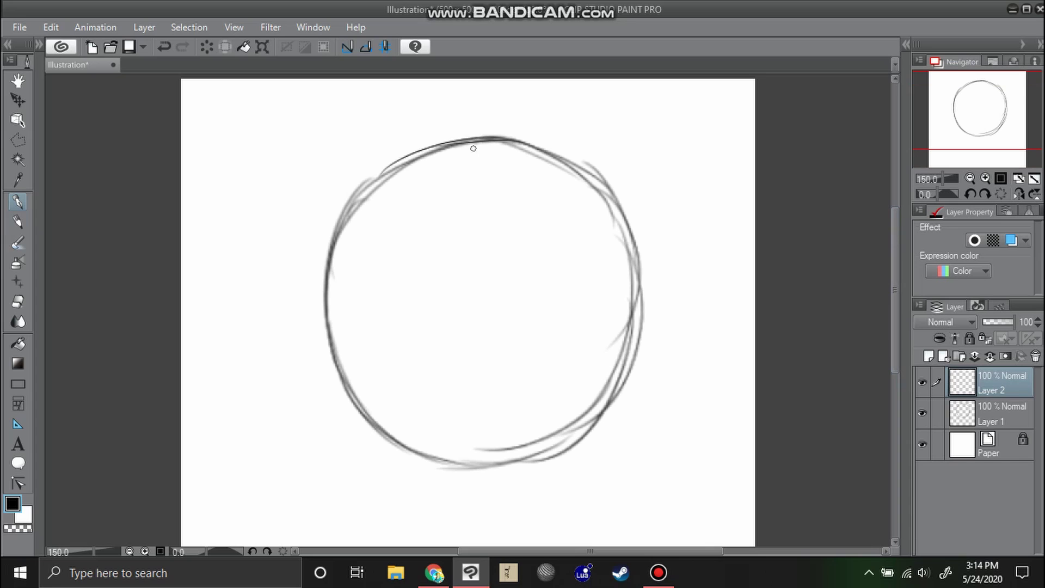
pyautogui.moveTo(476, 135)
pyautogui.mouseDown()
pyautogui.moveTo(353, 211)
pyautogui.moveTo(325, 277)
pyautogui.mouseUp()
pyautogui.moveTo(368, 181)
pyautogui.mouseDown()
pyautogui.moveTo(328, 258)
pyautogui.moveTo(331, 291)
pyautogui.moveTo(340, 244)
pyautogui.moveTo(338, 368)
pyautogui.moveTo(331, 268)
pyautogui.moveTo(376, 431)
pyautogui.mouseUp()
pyautogui.moveTo(331, 356)
pyautogui.mouseDown()
pyautogui.moveTo(376, 404)
pyautogui.moveTo(453, 462)
pyautogui.mouseUp()
pyautogui.moveTo(385, 434); pyautogui.dragTo(494, 466)
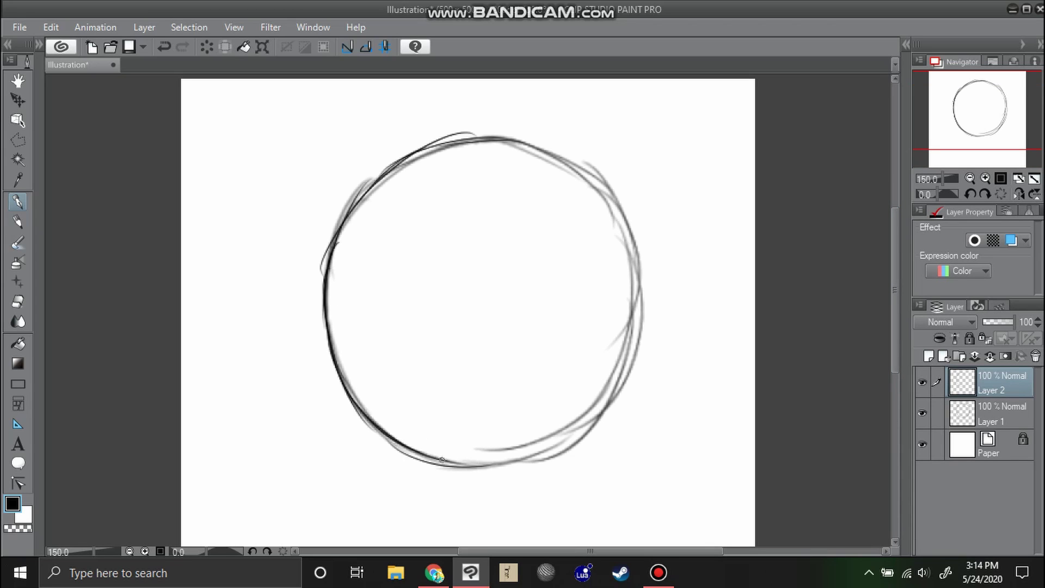
# - Mirror the canvas view and trace the circle's untraced half on Layer 2, restoring the normal orientation at the end
pyautogui.click(1020, 194)
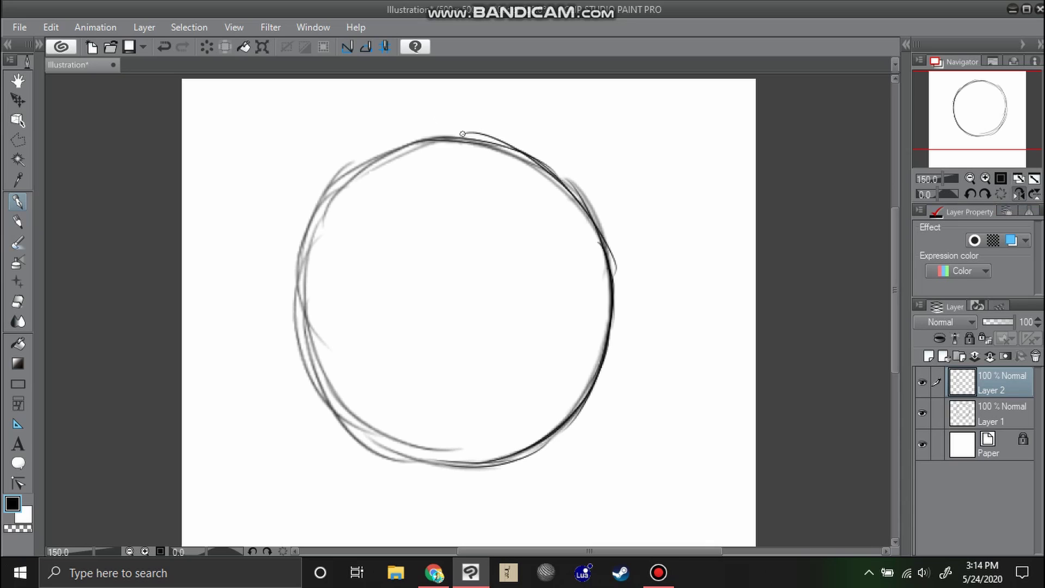
pyautogui.moveTo(471, 142); pyautogui.dragTo(388, 163)
pyautogui.moveTo(440, 140); pyautogui.dragTo(346, 182)
pyautogui.moveTo(427, 142); pyautogui.dragTo(325, 211)
pyautogui.moveTo(381, 153); pyautogui.dragTo(311, 245)
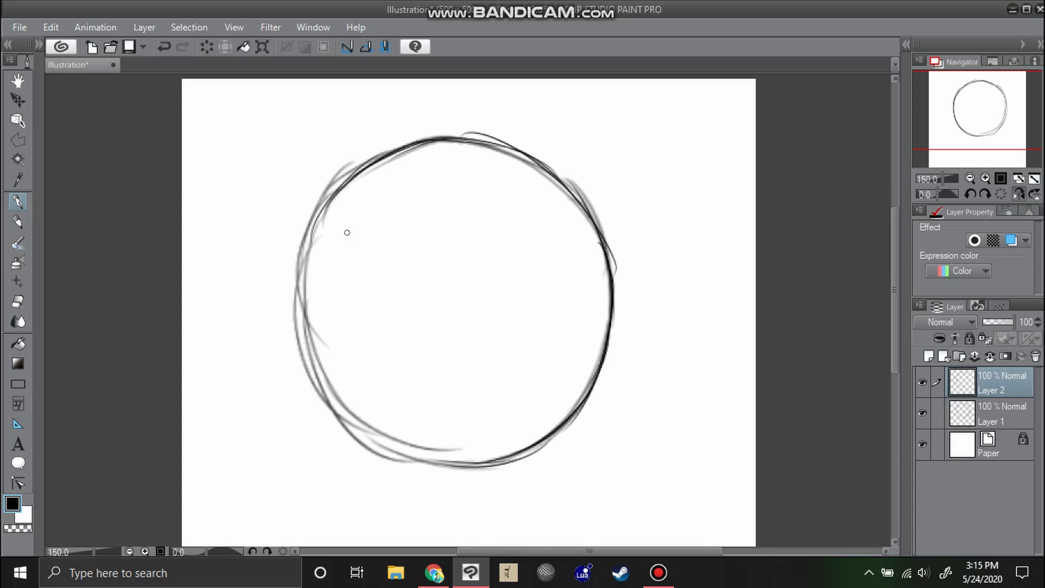
pyautogui.moveTo(353, 177); pyautogui.dragTo(319, 278)
pyautogui.moveTo(329, 200); pyautogui.dragTo(321, 307)
pyautogui.moveTo(310, 225); pyautogui.dragTo(334, 341)
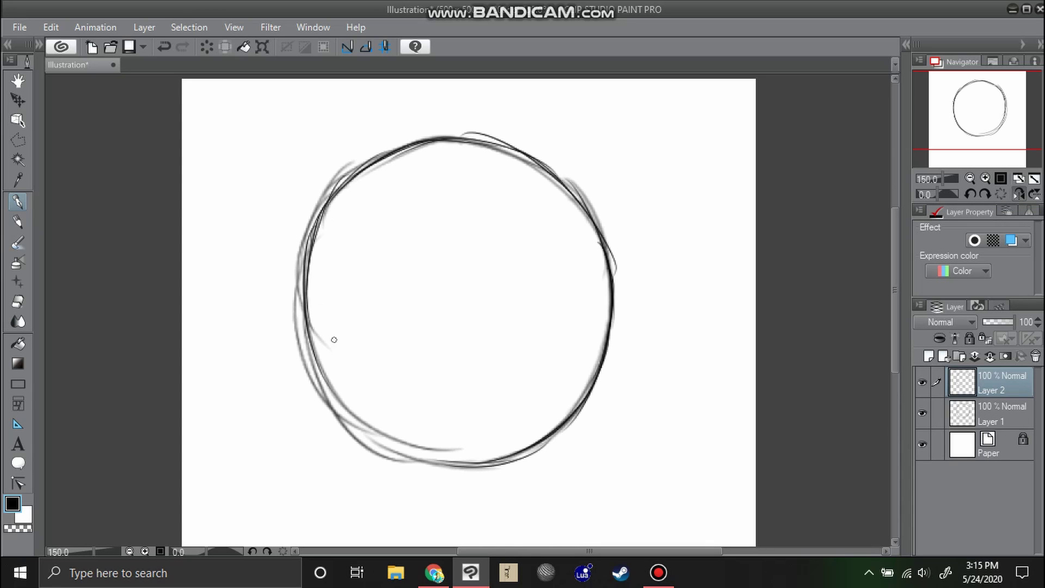
pyautogui.moveTo(308, 278); pyautogui.dragTo(368, 438)
pyautogui.moveTo(314, 342); pyautogui.dragTo(392, 447)
pyautogui.moveTo(327, 403); pyautogui.dragTo(472, 466)
pyautogui.moveTo(382, 451); pyautogui.dragTo(493, 463)
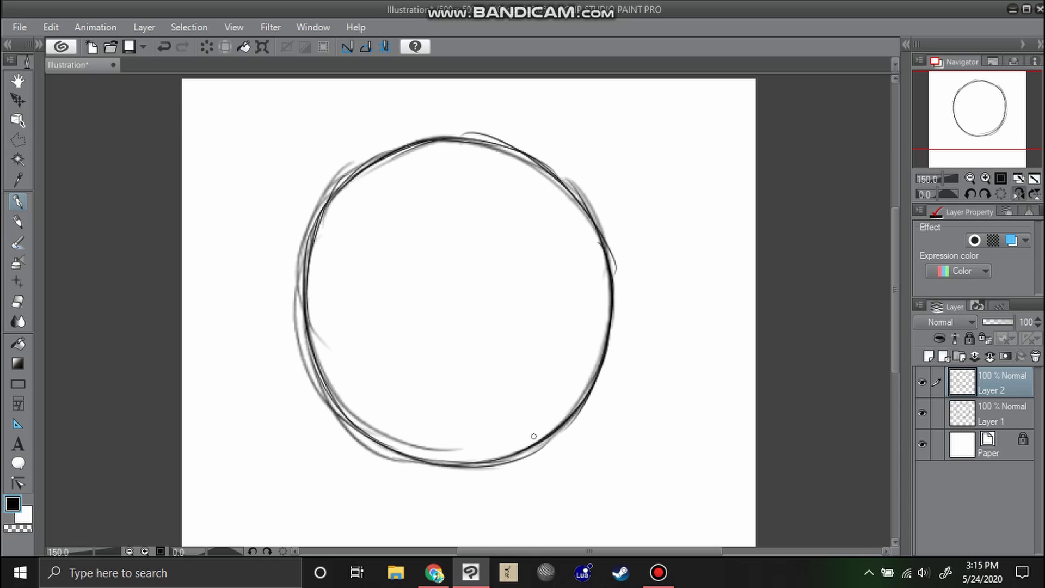
pyautogui.click(1019, 195)
# - Clear the rough circle sketch from Layer 1 while keeping the layer
pyautogui.click(1001, 414)
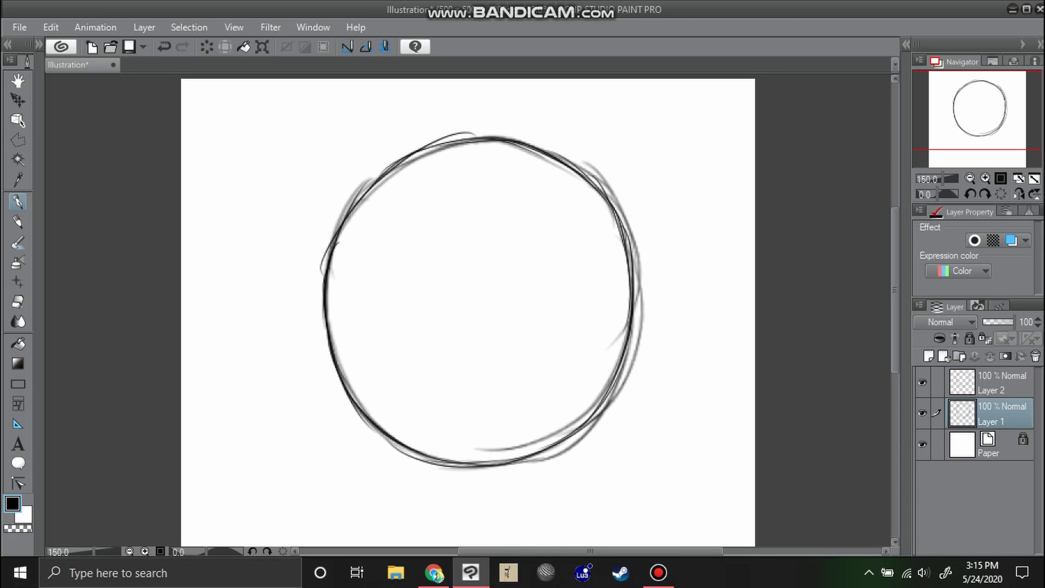
pyautogui.click(1035, 357)
pyautogui.hotkey('ctrl', 'z')
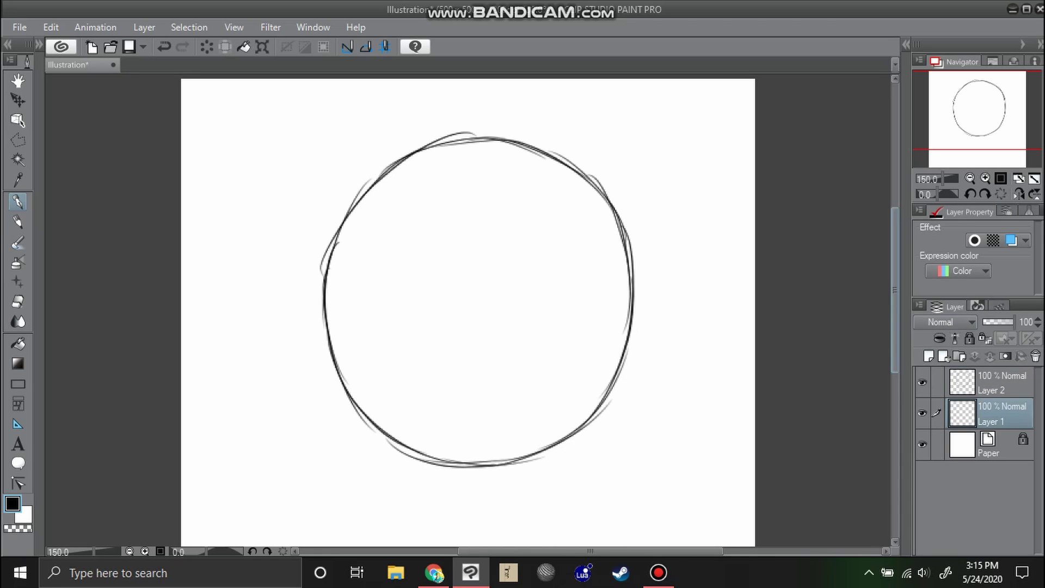
pyautogui.scroll(-5, 887, 318)
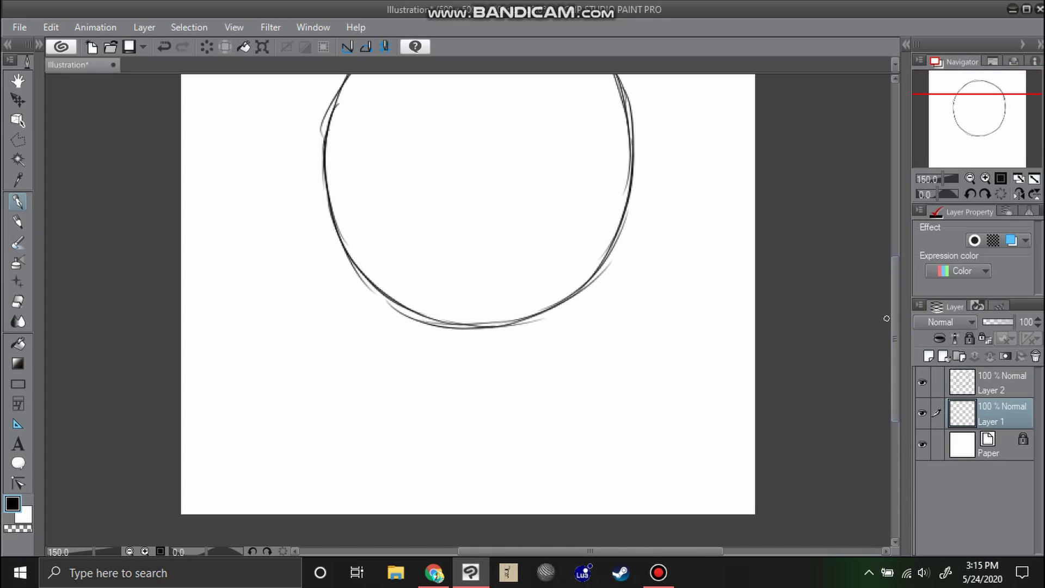
# - Lock Layer 2 with the circle and make Layer 1 the active layer
pyautogui.click(922, 413)
pyautogui.click(922, 413)
pyautogui.click(922, 383)
pyautogui.click(923, 383)
pyautogui.click(1001, 382)
pyautogui.click(970, 338)
pyautogui.click(1001, 414)
# - Draw two short neck strokes beneath the circle on Layer 1
pyautogui.click(985, 178)
pyautogui.scroll(-3, 545, 279)
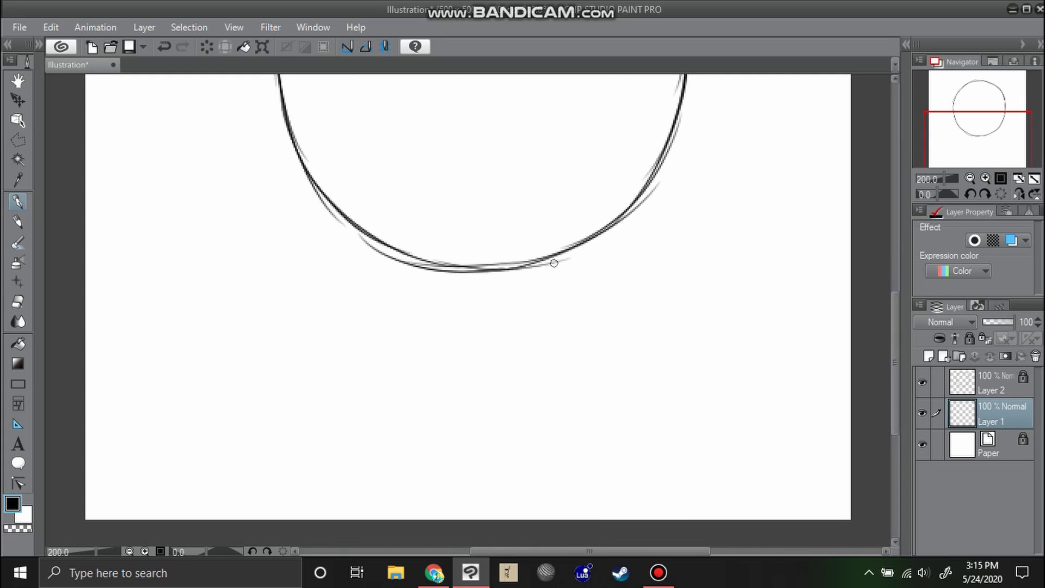
pyautogui.moveTo(553, 256); pyautogui.dragTo(552, 287)
pyautogui.moveTo(431, 265); pyautogui.dragTo(442, 281)
pyautogui.moveTo(551, 299)
pyautogui.mouseDown()
pyautogui.moveTo(554, 256)
pyautogui.moveTo(563, 278)
pyautogui.mouseUp()
pyautogui.click(929, 356)
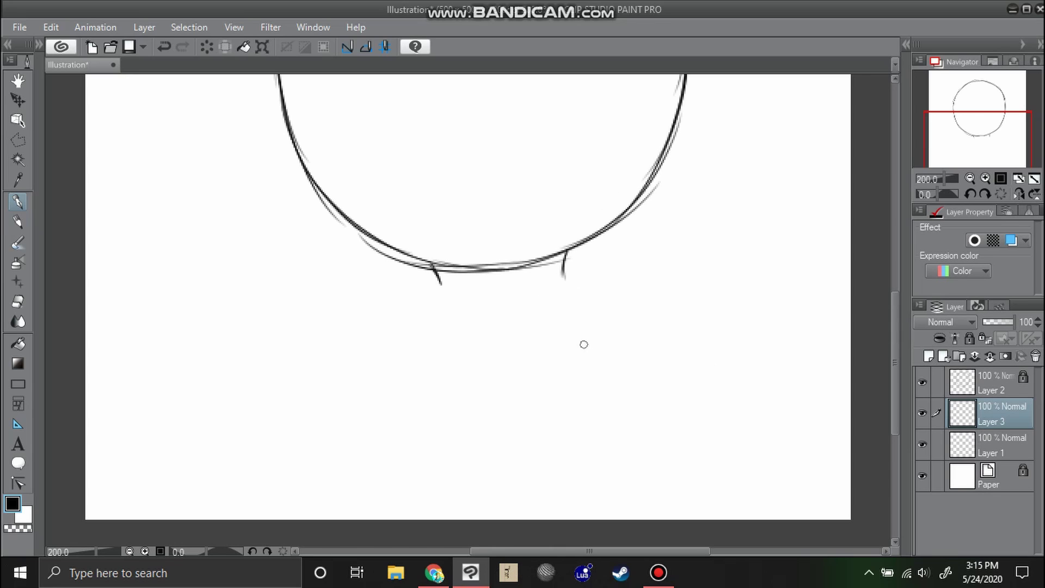
pyautogui.moveTo(564, 280)
pyautogui.mouseDown()
pyautogui.moveTo(653, 349)
pyautogui.moveTo(663, 376)
pyautogui.moveTo(615, 541)
pyautogui.mouseUp()
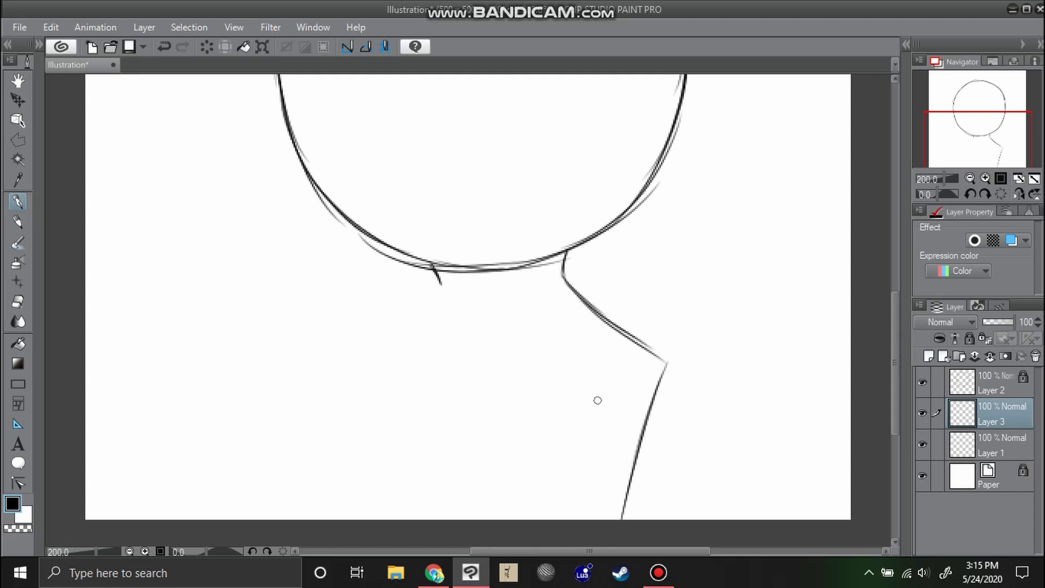
pyautogui.moveTo(441, 284)
pyautogui.mouseDown()
pyautogui.moveTo(385, 355)
pyautogui.moveTo(412, 456)
pyautogui.mouseUp()
pyautogui.moveTo(390, 361); pyautogui.dragTo(430, 520)
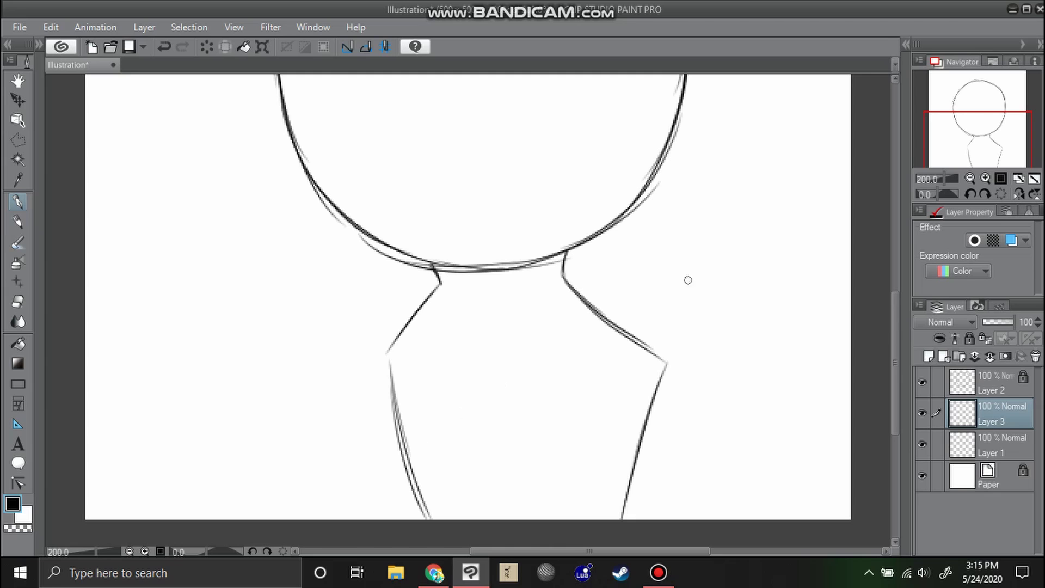
pyautogui.hotkey('ctrl', 'z')
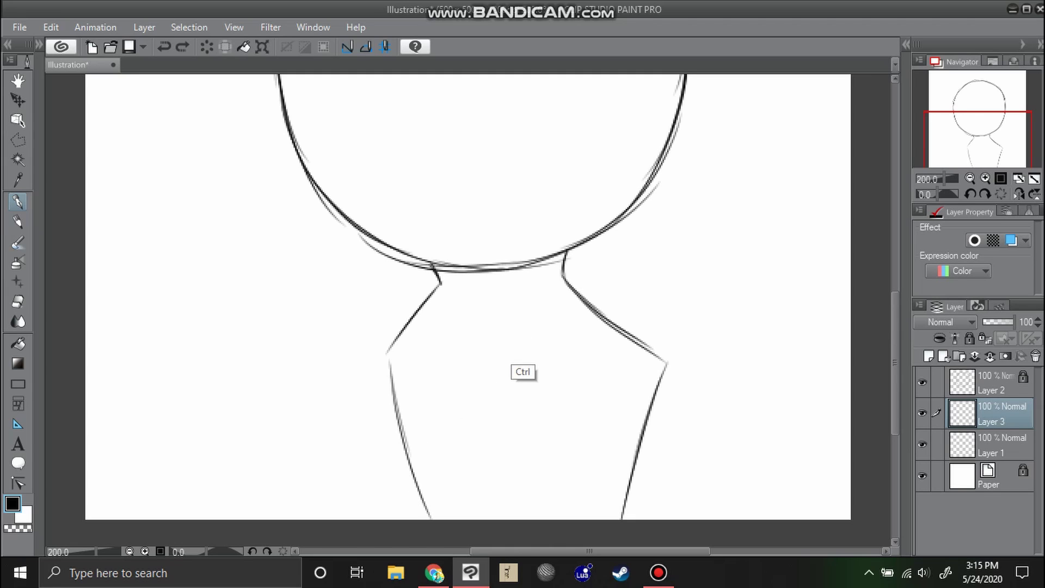
pyautogui.hotkey('ctrl', 'z')
pyautogui.moveTo(433, 293)
pyautogui.mouseDown()
pyautogui.moveTo(370, 377)
pyautogui.moveTo(380, 467)
pyautogui.mouseUp()
pyautogui.moveTo(371, 381); pyautogui.dragTo(395, 520)
pyautogui.moveTo(373, 432); pyautogui.dragTo(394, 520)
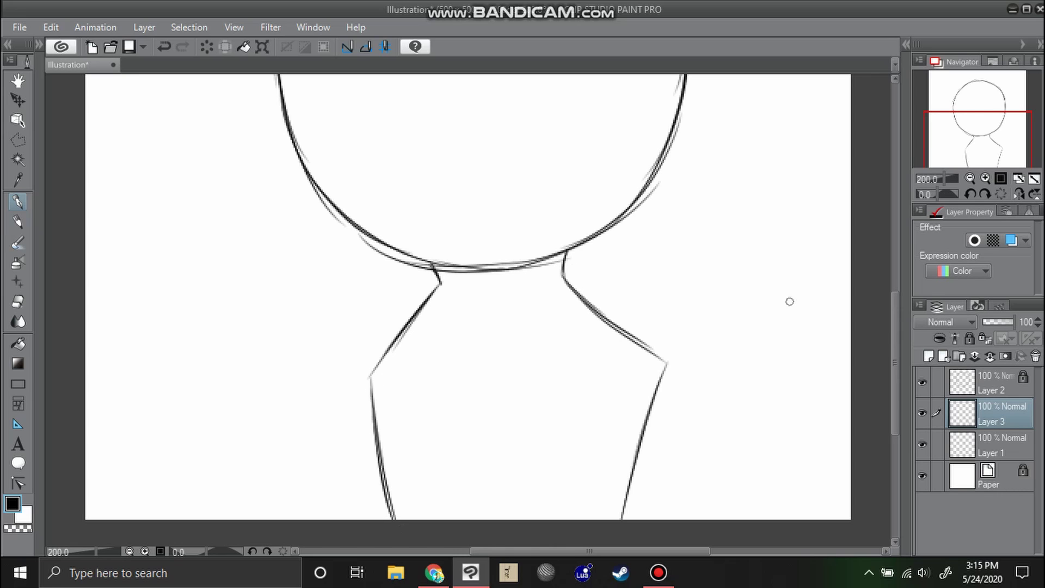
pyautogui.click(1035, 356)
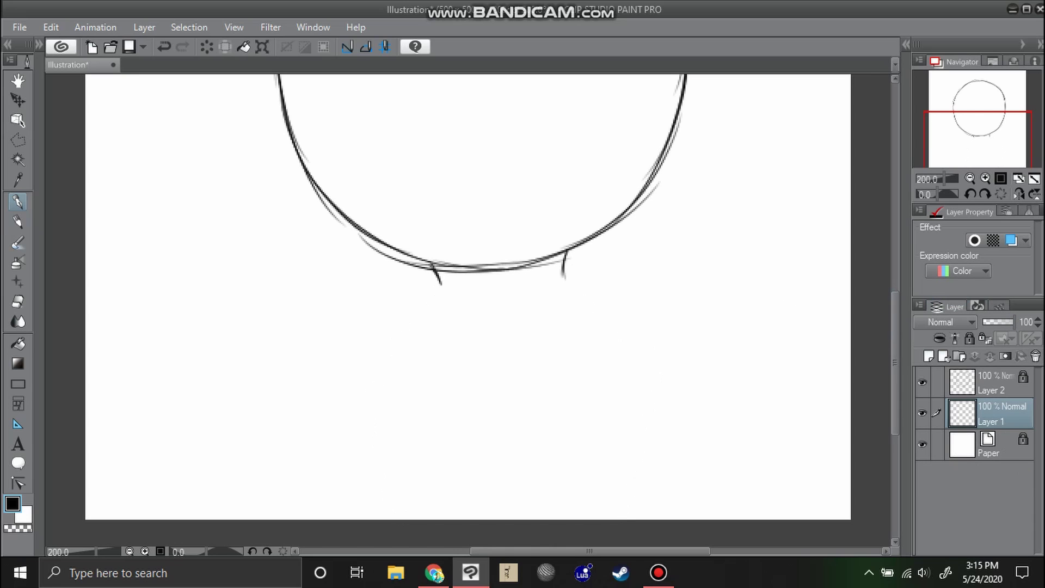
# - Add a new layer above Layer 1 and sketch both sloping shoulders and the tapering outer body lines down to the canvas edge
pyautogui.click(923, 412)
pyautogui.click(929, 357)
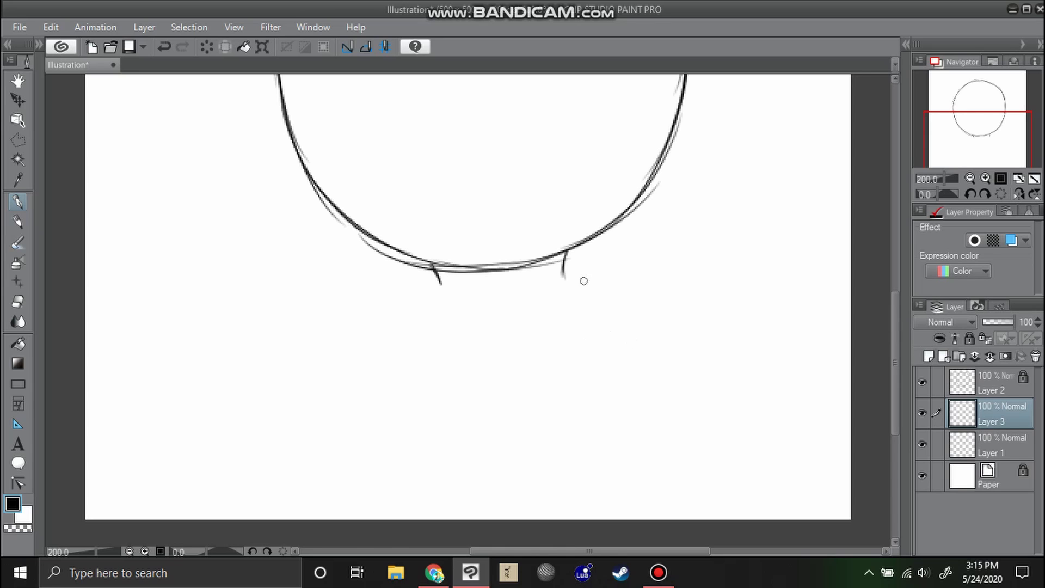
pyautogui.moveTo(564, 280)
pyautogui.mouseDown()
pyautogui.moveTo(653, 353)
pyautogui.moveTo(610, 477)
pyautogui.mouseUp()
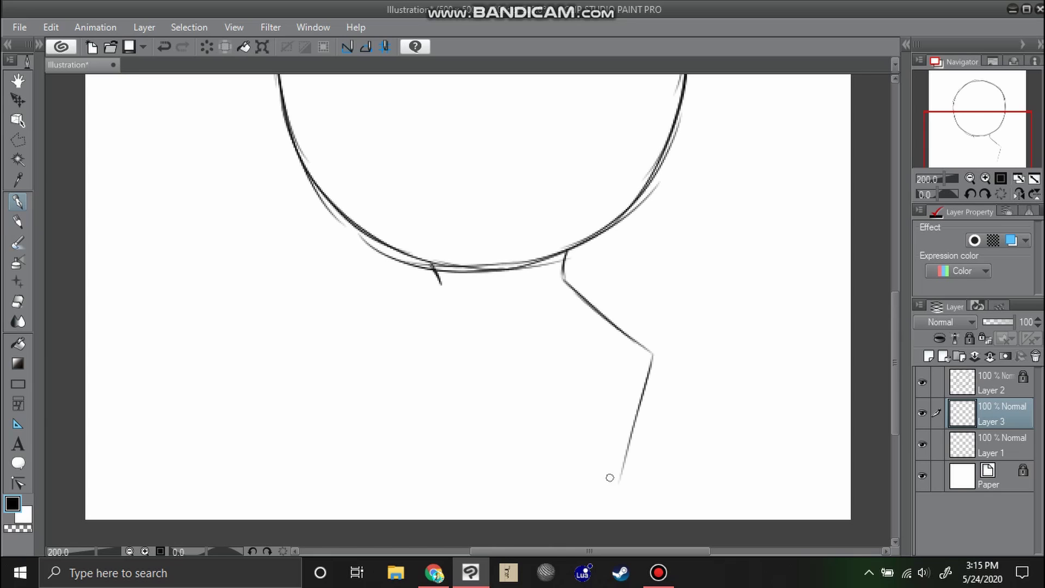
pyautogui.moveTo(638, 404); pyautogui.dragTo(612, 519)
pyautogui.moveTo(441, 283)
pyautogui.mouseDown()
pyautogui.moveTo(360, 350)
pyautogui.moveTo(373, 446)
pyautogui.mouseUp()
pyautogui.moveTo(366, 364); pyautogui.dragTo(387, 477)
pyautogui.moveTo(368, 389); pyautogui.dragTo(392, 513)
pyautogui.moveTo(369, 418); pyautogui.dragTo(396, 492)
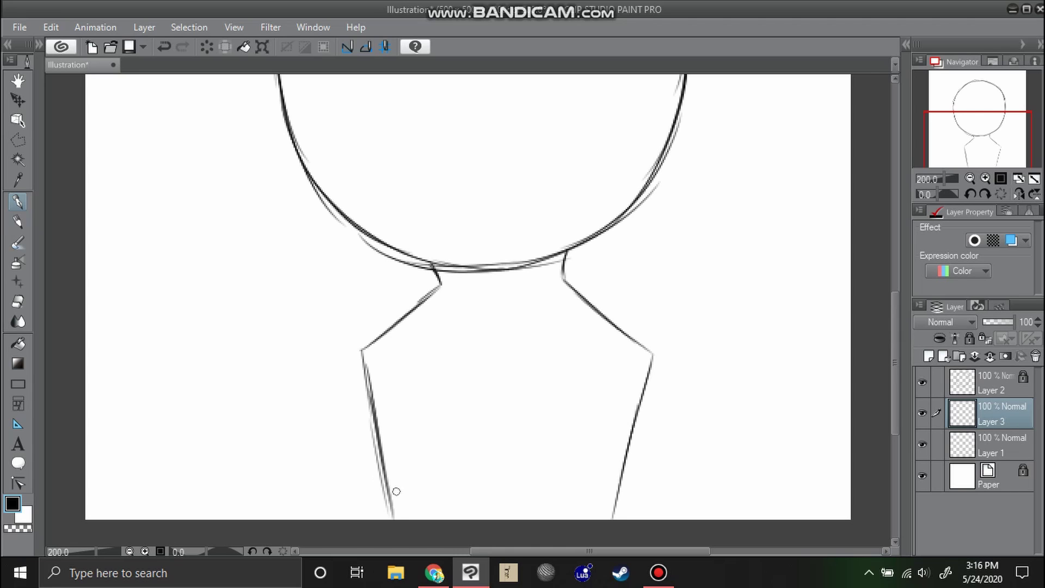
# - Add another layer and draw the two inner arm lines running down to the bottom edge of the canvas
pyautogui.click(929, 356)
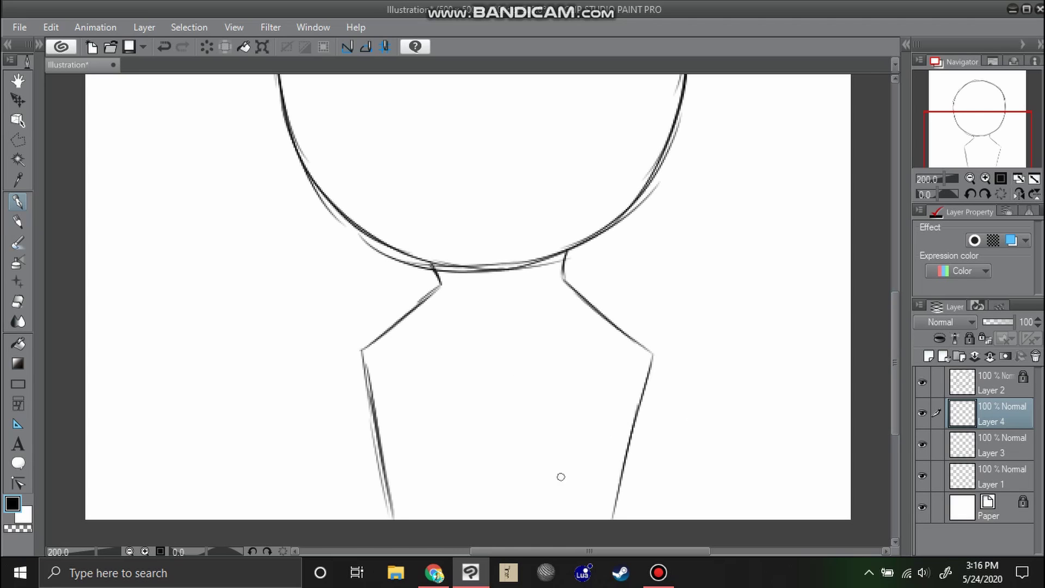
pyautogui.moveTo(576, 409); pyautogui.dragTo(556, 518)
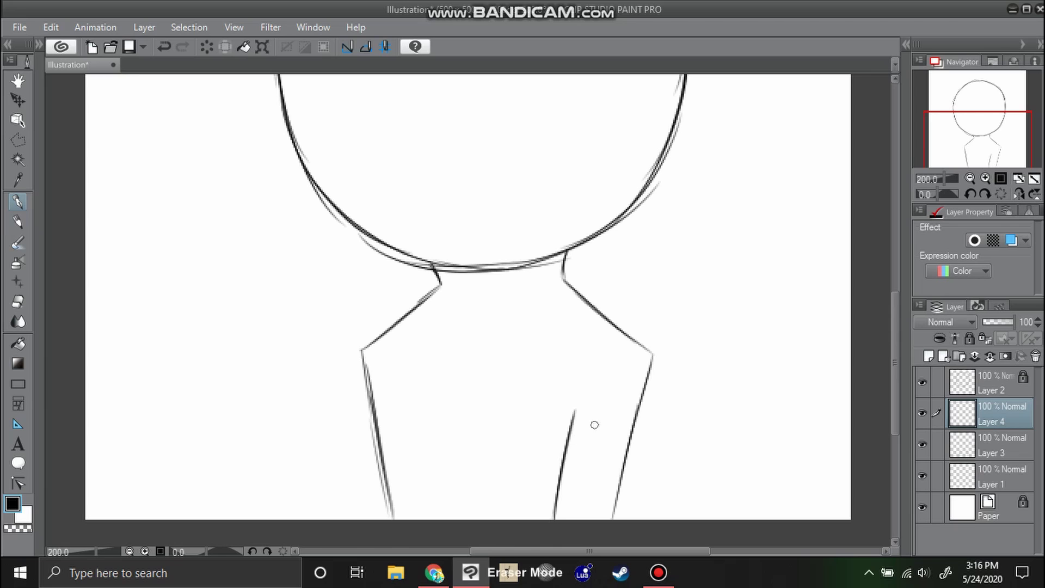
pyautogui.moveTo(594, 425)
pyautogui.mouseDown()
pyautogui.moveTo(572, 413)
pyautogui.moveTo(556, 514)
pyautogui.mouseUp()
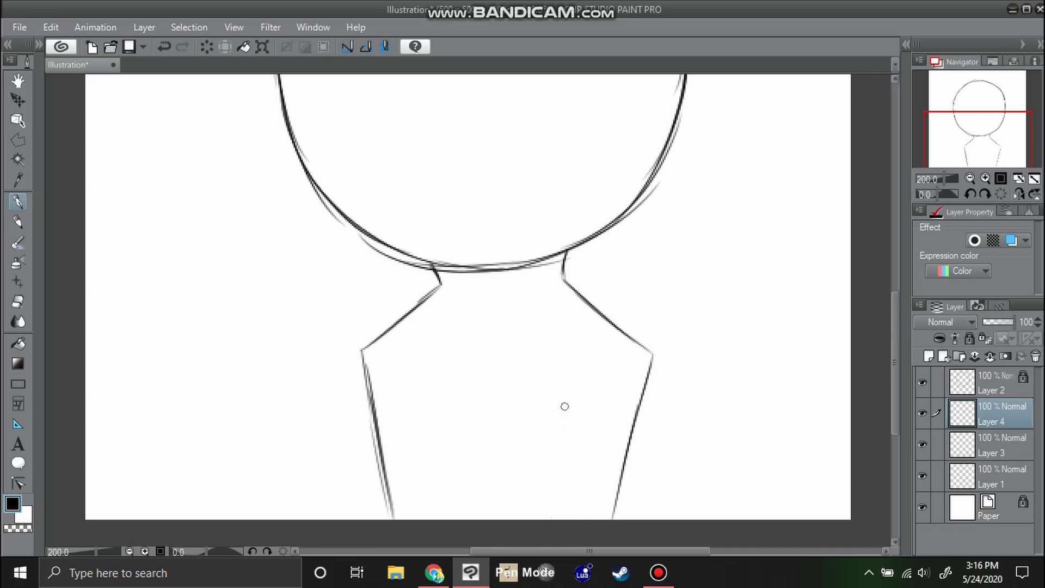
pyautogui.moveTo(564, 406); pyautogui.dragTo(544, 520)
pyautogui.moveTo(566, 410); pyautogui.dragTo(544, 528)
pyautogui.moveTo(429, 422); pyautogui.dragTo(445, 521)
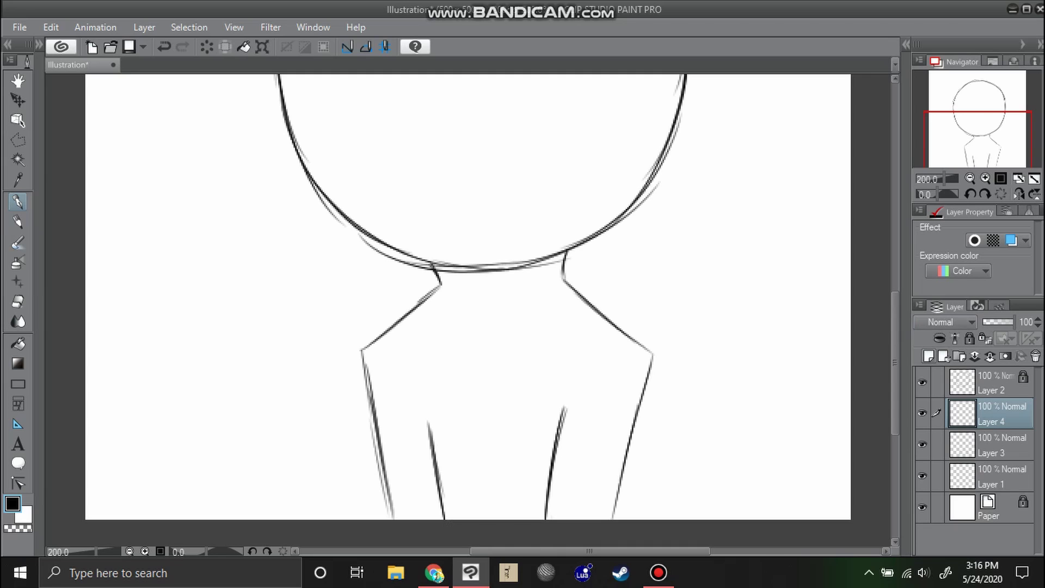
# - Draw a jagged, tufted line down the left side of the chest on a new layer, and erase the left inner arm line from Layer 4
pyautogui.click(929, 356)
pyautogui.moveTo(473, 330)
pyautogui.mouseDown()
pyautogui.moveTo(427, 371)
pyautogui.moveTo(442, 383)
pyautogui.moveTo(418, 452)
pyautogui.moveTo(442, 518)
pyautogui.mouseUp()
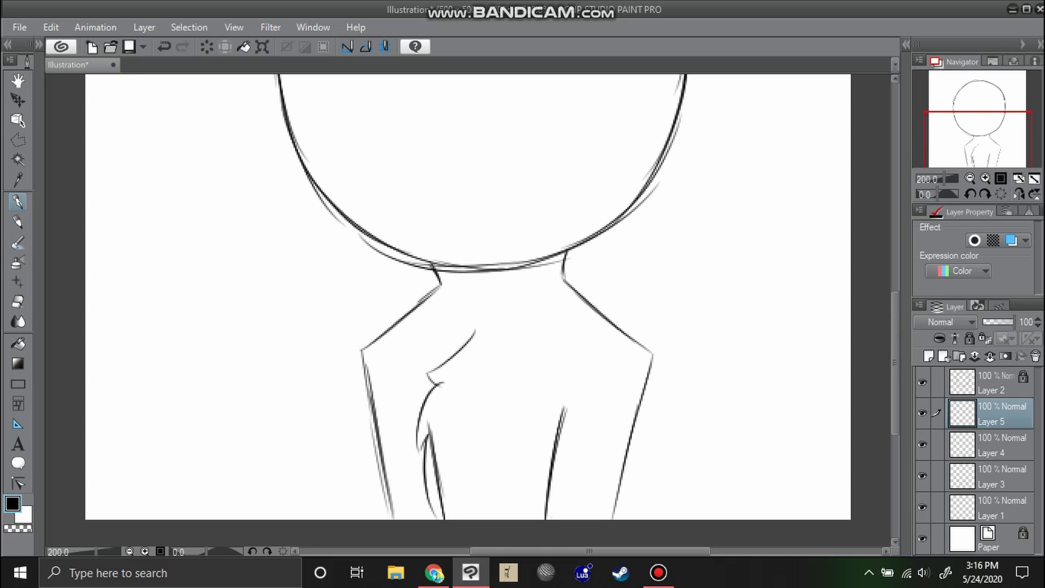
pyautogui.click(922, 444)
pyautogui.click(1001, 445)
pyautogui.press('e')
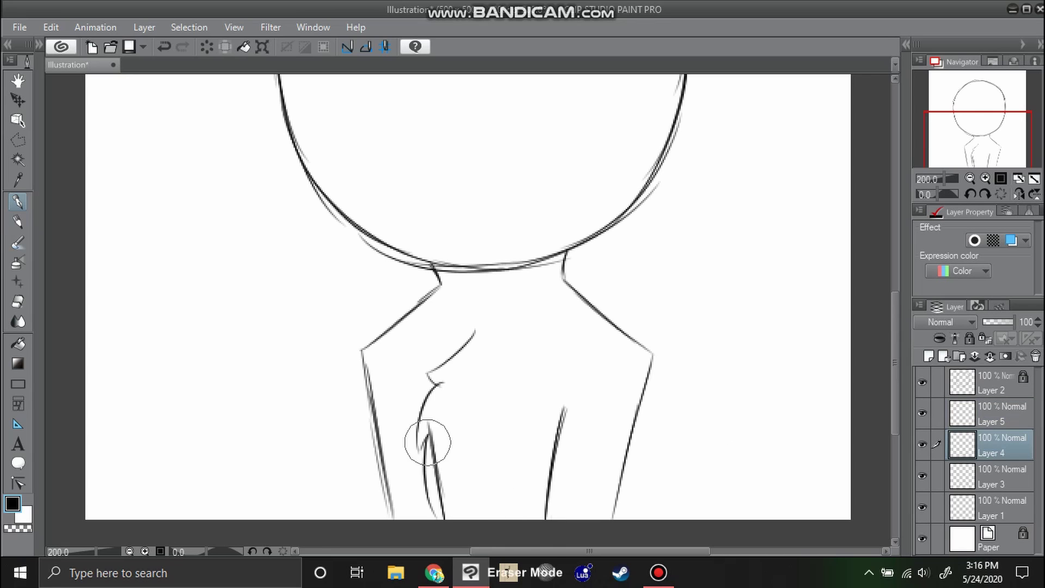
pyautogui.moveTo(427, 424); pyautogui.dragTo(444, 517)
pyautogui.press('p')
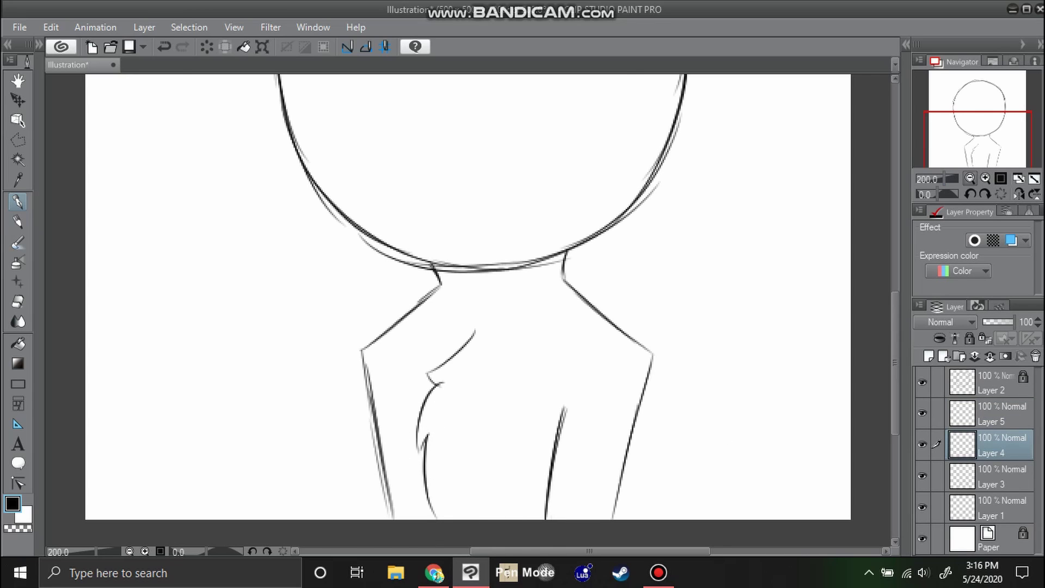
# - Merge Layers 5, 4 and 3 down into Layer 1
pyautogui.click(970, 179)
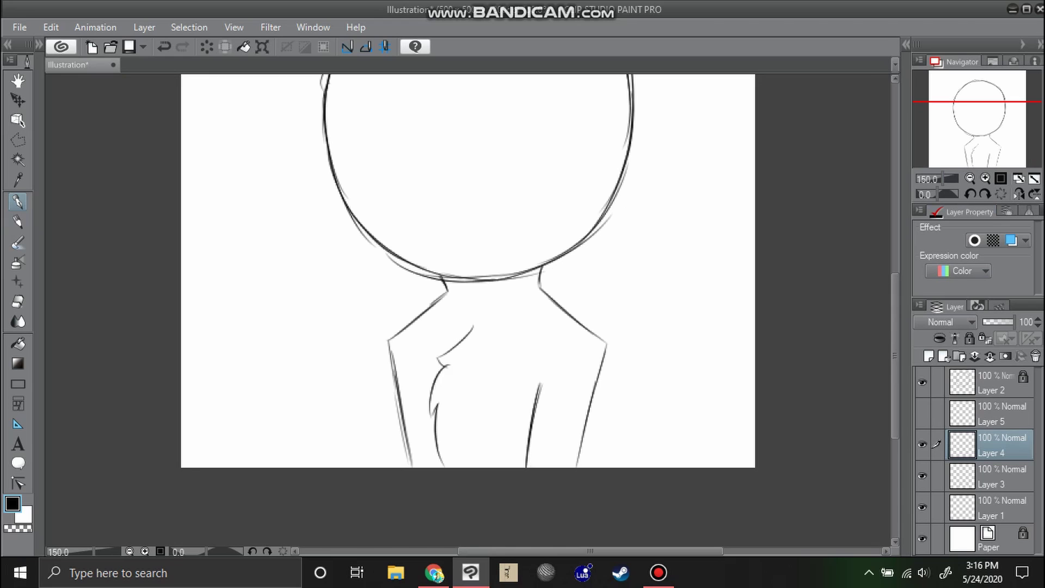
pyautogui.click(922, 414)
pyautogui.click(1001, 414)
pyautogui.click(990, 356)
pyautogui.click(990, 357)
pyautogui.click(989, 357)
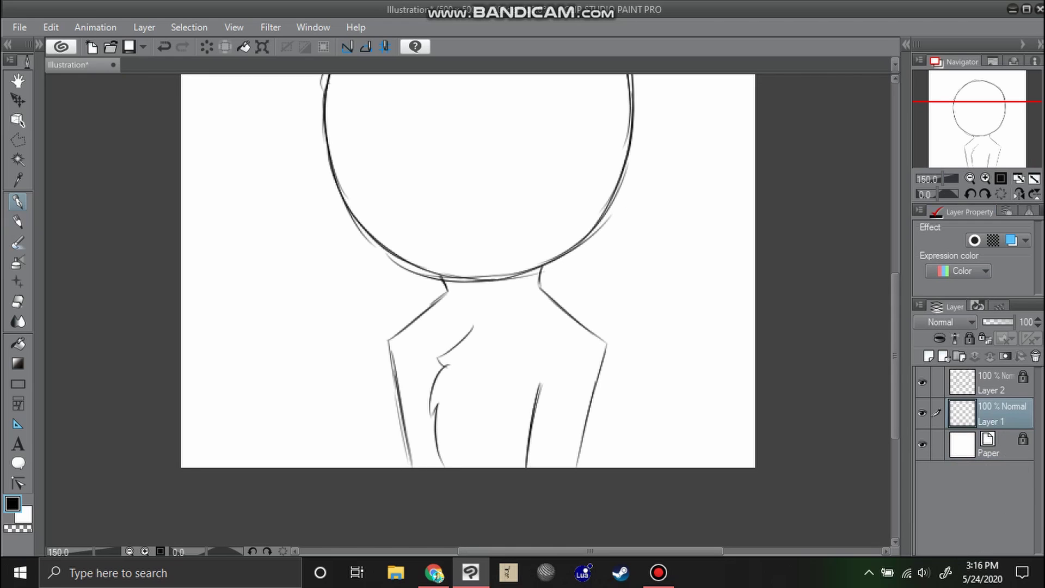
pyautogui.click(929, 357)
pyautogui.moveTo(469, 244); pyautogui.dragTo(491, 382)
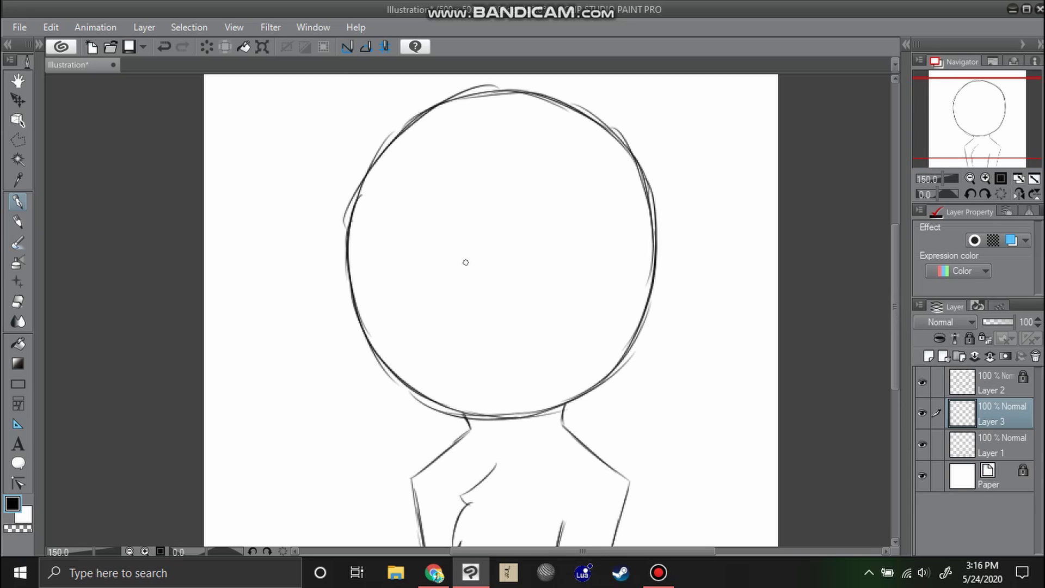
pyautogui.moveTo(469, 258)
pyautogui.mouseDown()
pyautogui.moveTo(384, 323)
pyautogui.moveTo(431, 396)
pyautogui.mouseUp()
pyautogui.moveTo(390, 343); pyautogui.dragTo(446, 406)
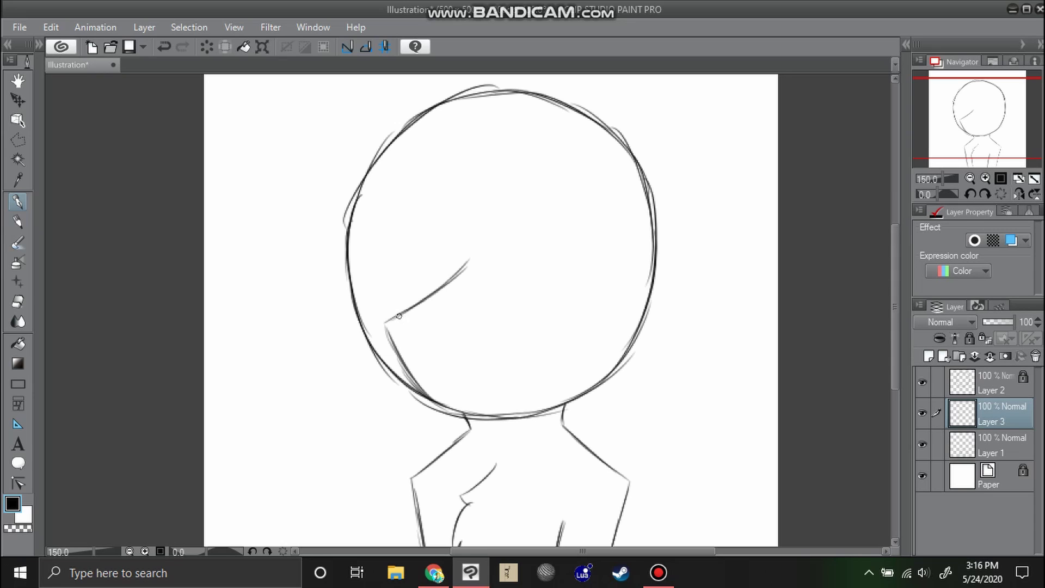
pyautogui.moveTo(404, 314); pyautogui.dragTo(395, 346)
pyautogui.hotkey('ctrl', 'z')
pyautogui.hotkey('ctrl', 'z')
pyautogui.moveTo(382, 327); pyautogui.dragTo(389, 331)
pyautogui.click(922, 444)
pyautogui.click(922, 444)
pyautogui.click(1001, 446)
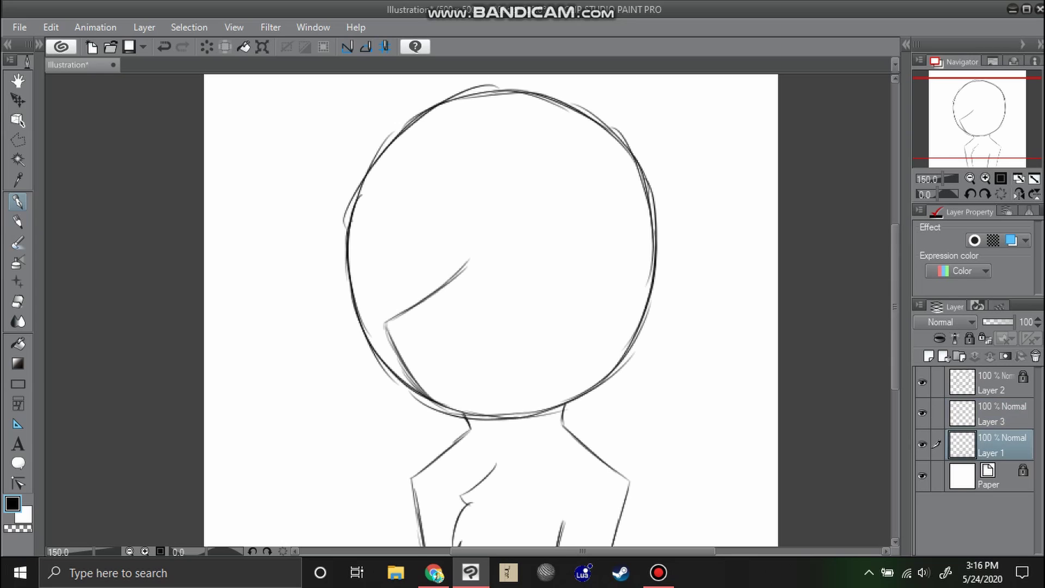
pyautogui.click(1002, 414)
pyautogui.click(1036, 356)
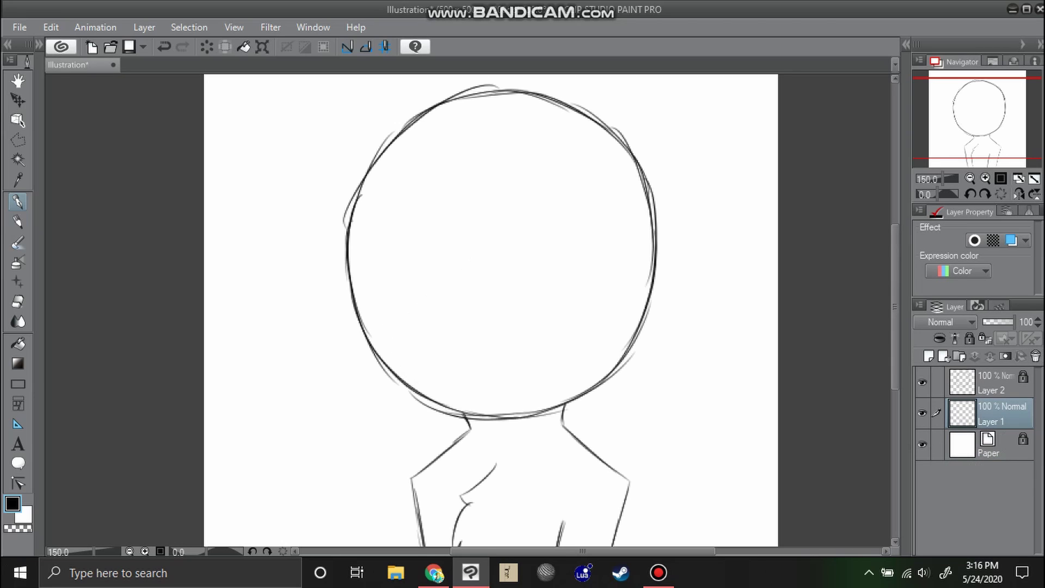
# - Add a new layer above Layer 1 and draw a long curved stroke outside the right shoulder down to the canvas edge
pyautogui.click(929, 356)
pyautogui.moveTo(501, 370); pyautogui.dragTo(482, 247)
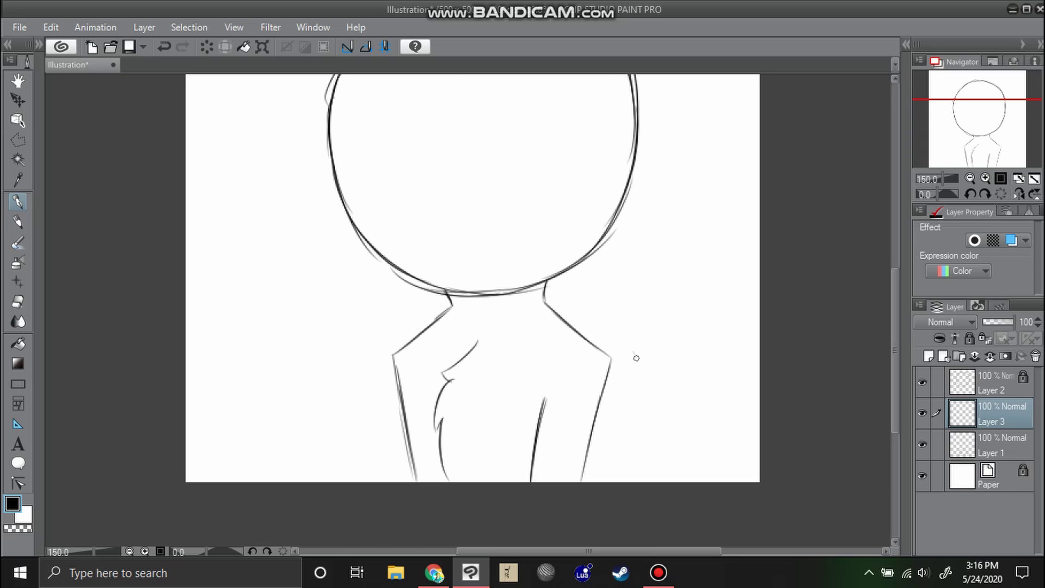
pyautogui.moveTo(634, 353); pyautogui.dragTo(654, 456)
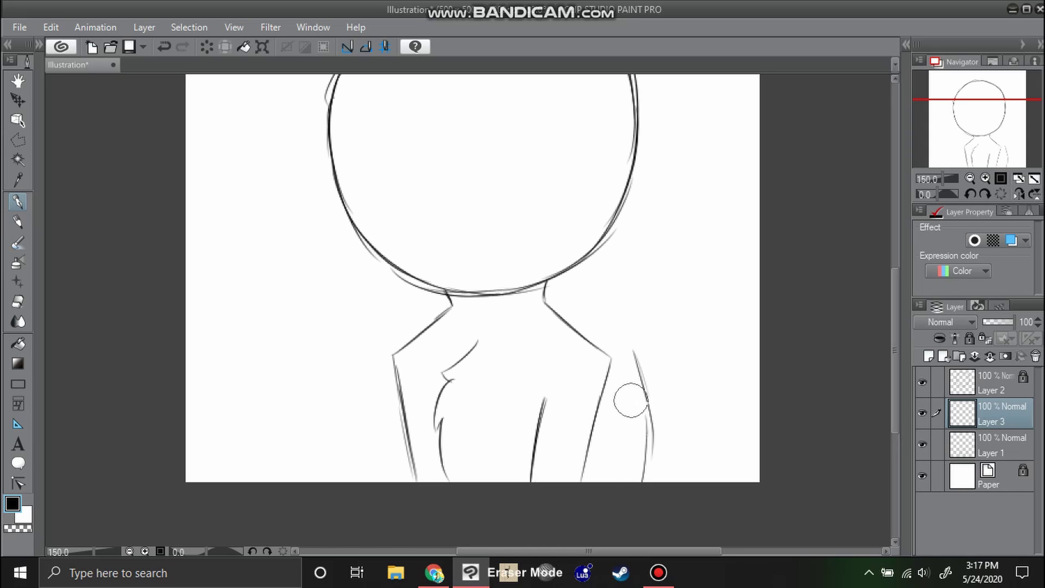
pyautogui.hotkey('ctrl', 'z')
pyautogui.hotkey('ctrl', 'z')
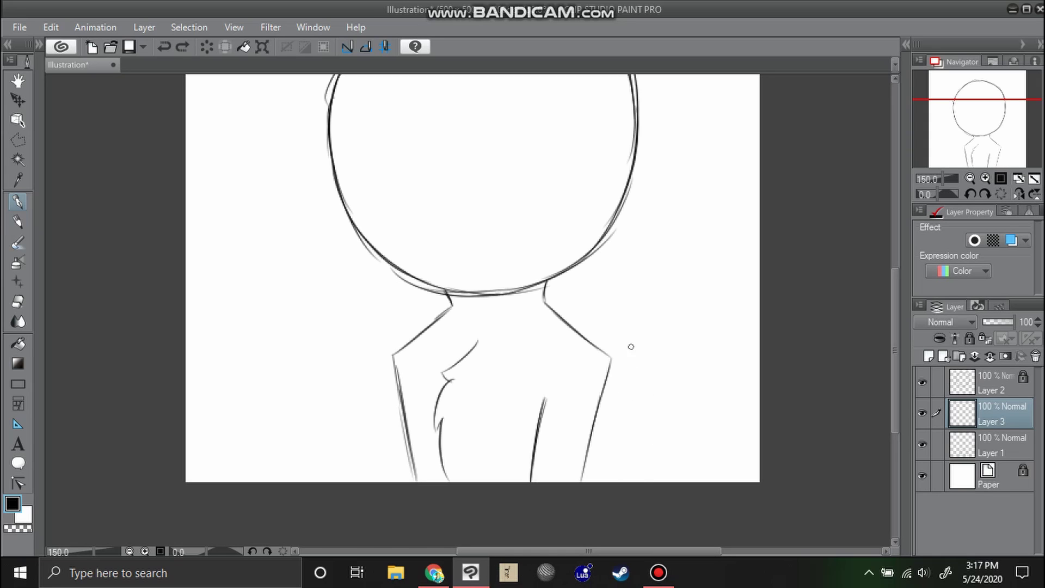
pyautogui.moveTo(630, 345); pyautogui.dragTo(639, 481)
# - Add the pointed top and outer curve of the shape beside the right shoulder on a new layer, and merge both new layers into Layer 1
pyautogui.click(929, 356)
pyautogui.click(986, 179)
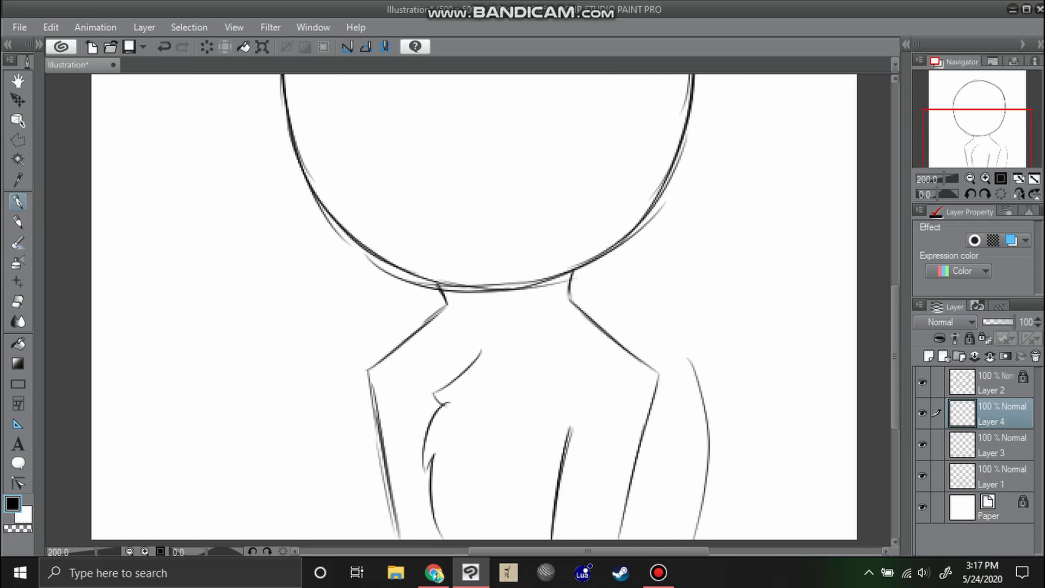
pyautogui.moveTo(977, 138); pyautogui.dragTo(988, 143)
pyautogui.moveTo(603, 327)
pyautogui.mouseDown()
pyautogui.moveTo(636, 359)
pyautogui.moveTo(674, 459)
pyautogui.mouseUp()
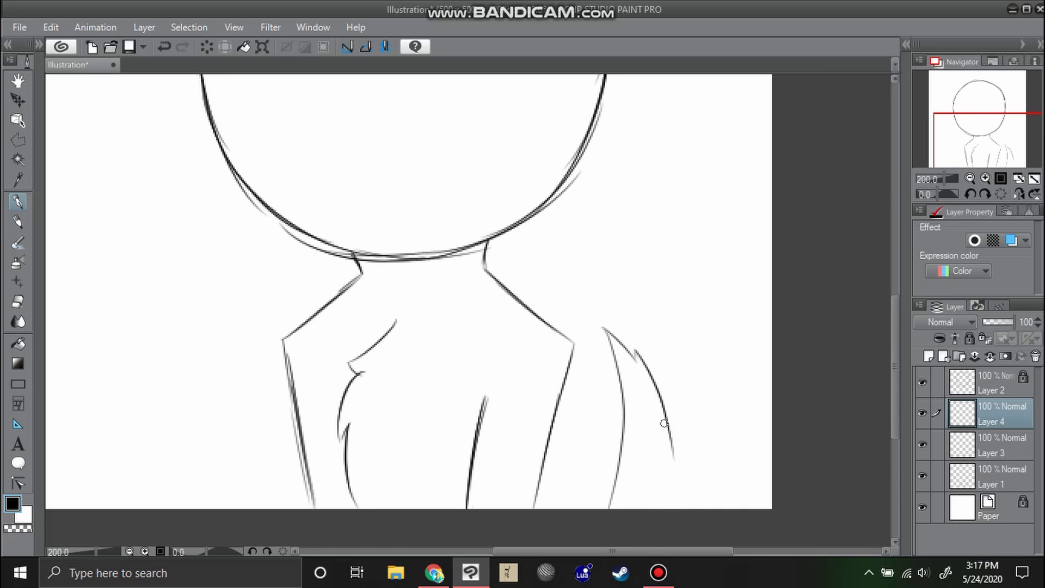
pyautogui.moveTo(663, 424); pyautogui.dragTo(666, 517)
pyautogui.click(990, 356)
pyautogui.click(989, 356)
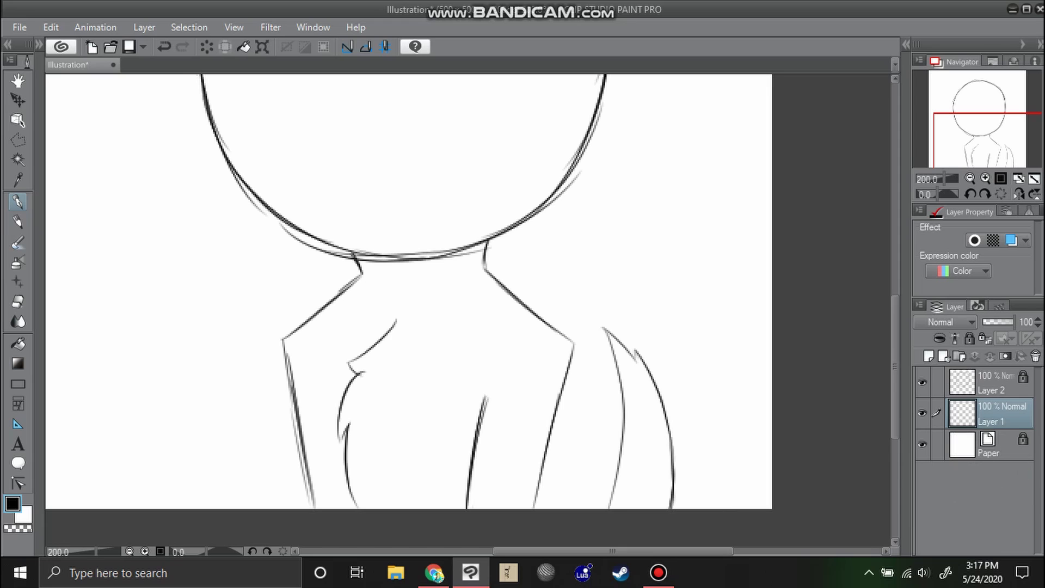
# - Lock Layer 1 and add a new layer above Layer 2
pyautogui.click(969, 338)
pyautogui.click(991, 383)
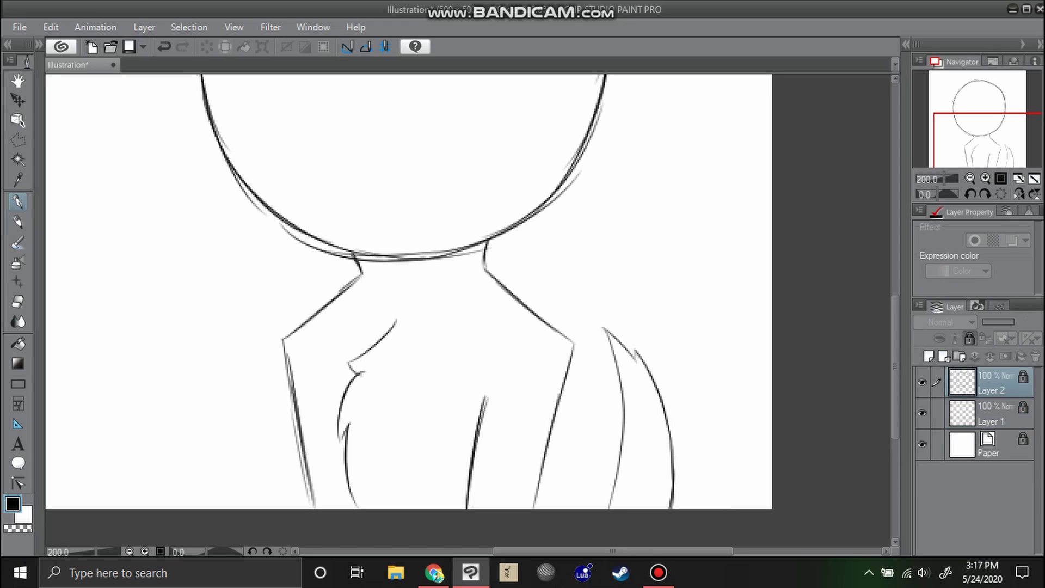
pyautogui.click(929, 356)
# - Unlock Layer 2, scale the head circle down slightly while keeping it seated on the neck, and lock the layer again
pyautogui.click(970, 178)
pyautogui.moveTo(983, 134); pyautogui.dragTo(973, 114)
pyautogui.click(970, 178)
pyautogui.click(985, 178)
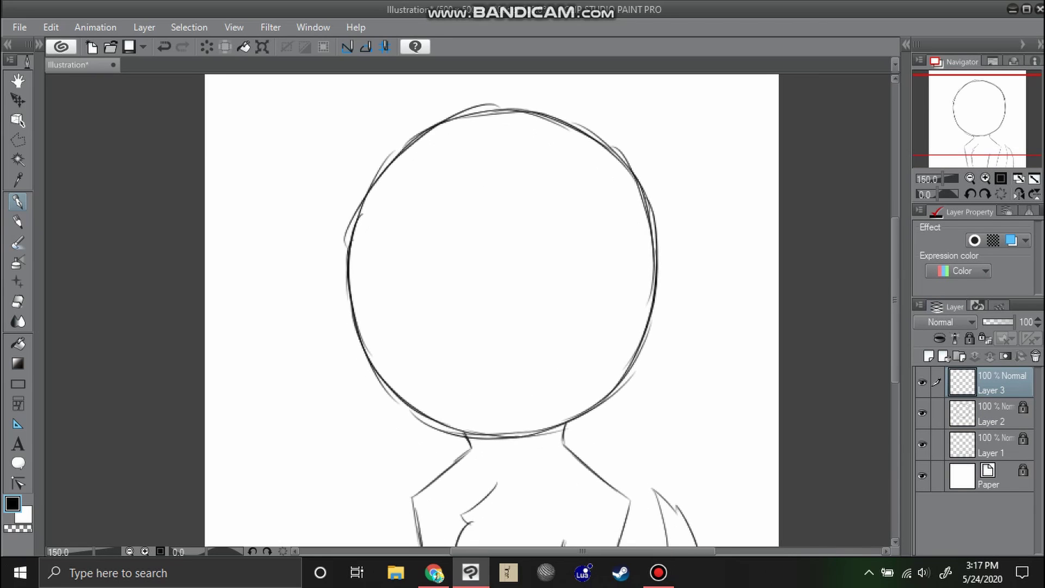
pyautogui.click(1002, 414)
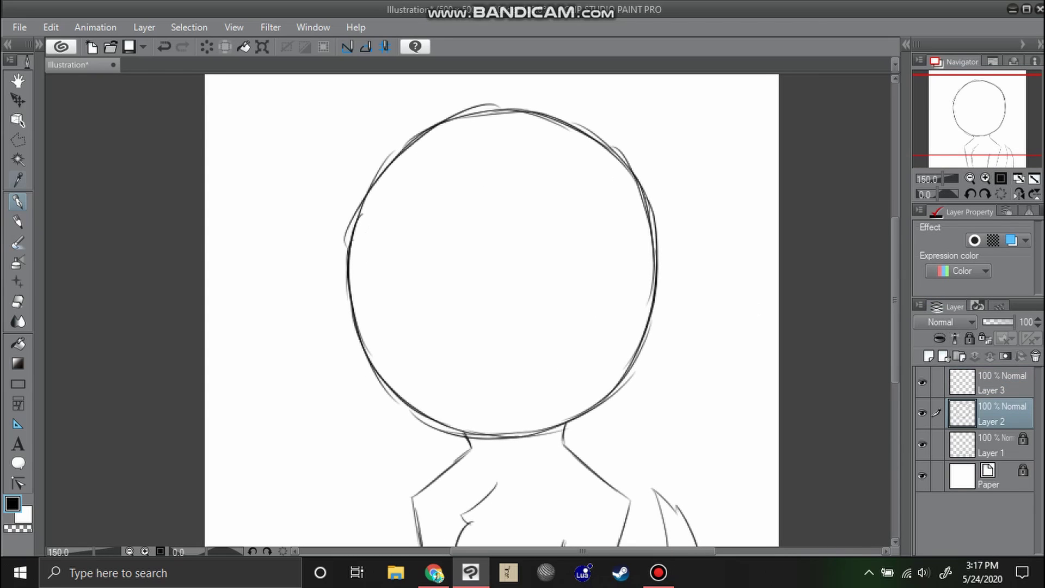
pyautogui.hotkey('ctrl', 't')
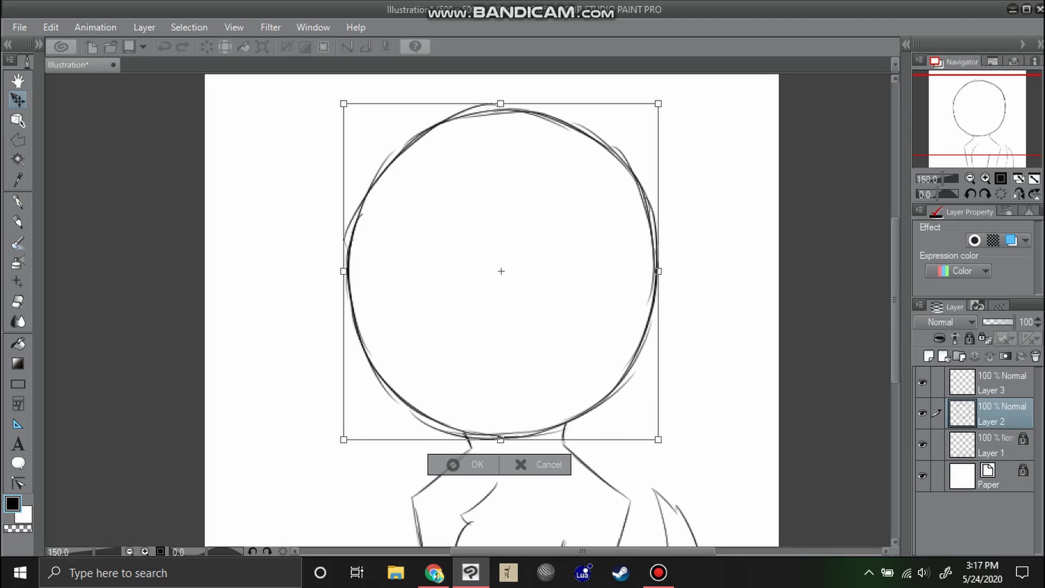
pyautogui.moveTo(658, 104); pyautogui.dragTo(635, 128)
pyautogui.moveTo(501, 305)
pyautogui.mouseDown()
pyautogui.moveTo(509, 315)
pyautogui.moveTo(513, 306)
pyautogui.mouseUp()
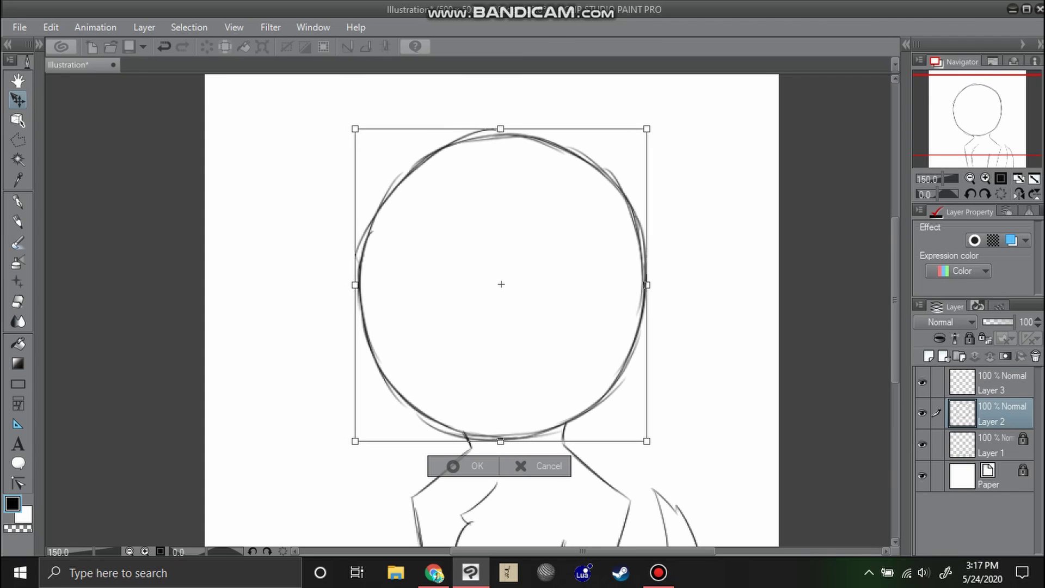
pyautogui.moveTo(646, 129); pyautogui.dragTo(638, 139)
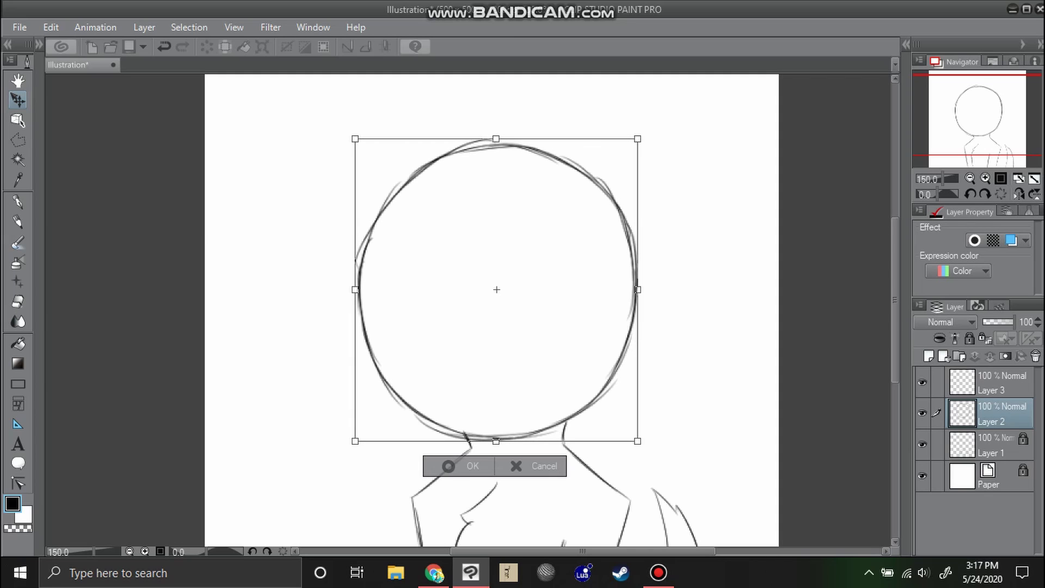
pyautogui.moveTo(506, 310); pyautogui.dragTo(513, 310)
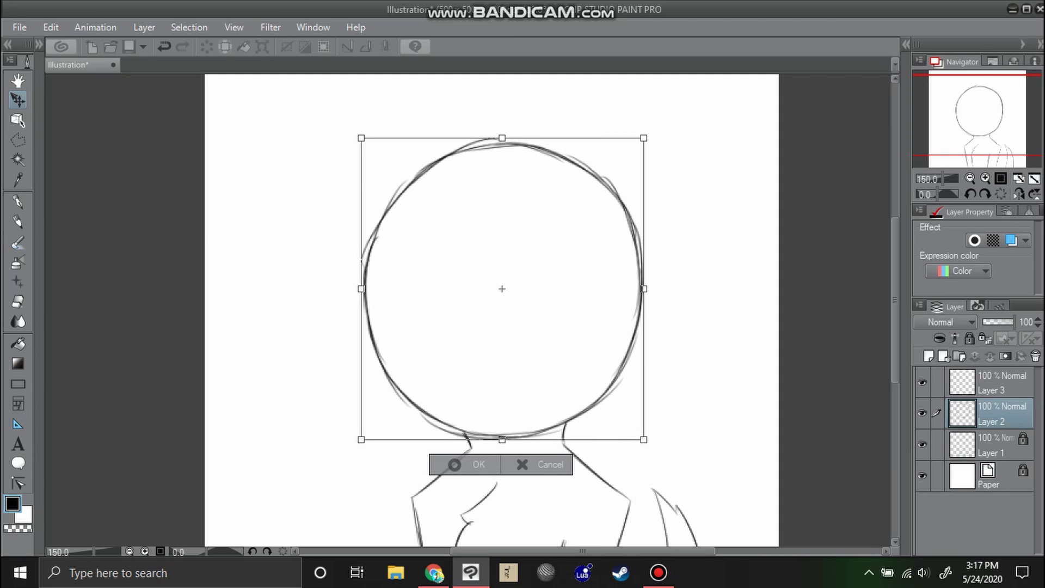
pyautogui.press('Return')
pyautogui.click(969, 338)
# - Sketch the upper edge of the right ear on Layer 3, rising from the head's crown to a point at the upper right
pyautogui.click(1001, 383)
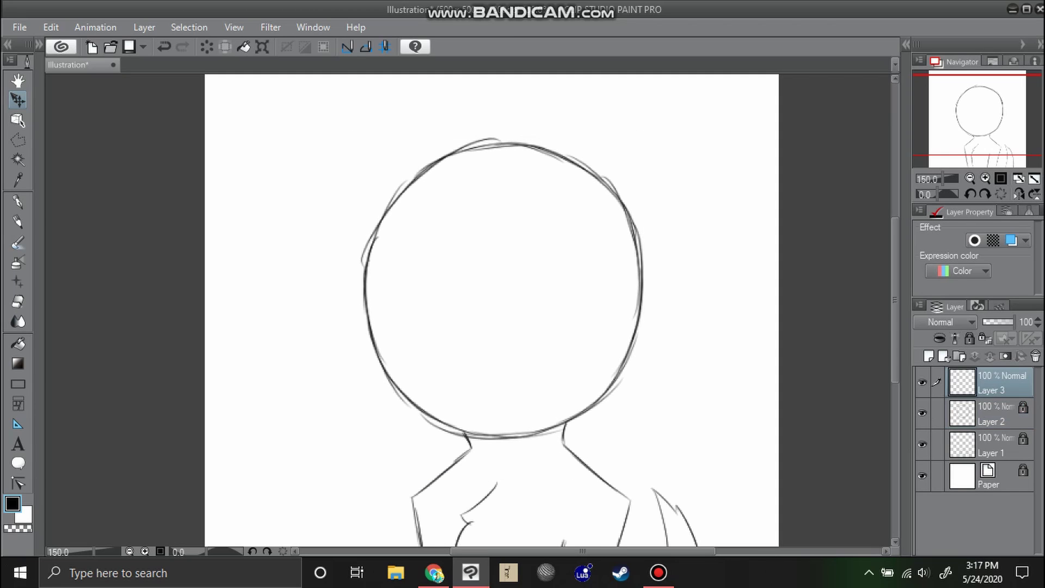
pyautogui.press('p')
pyautogui.click(986, 178)
pyautogui.moveTo(974, 111); pyautogui.dragTo(980, 99)
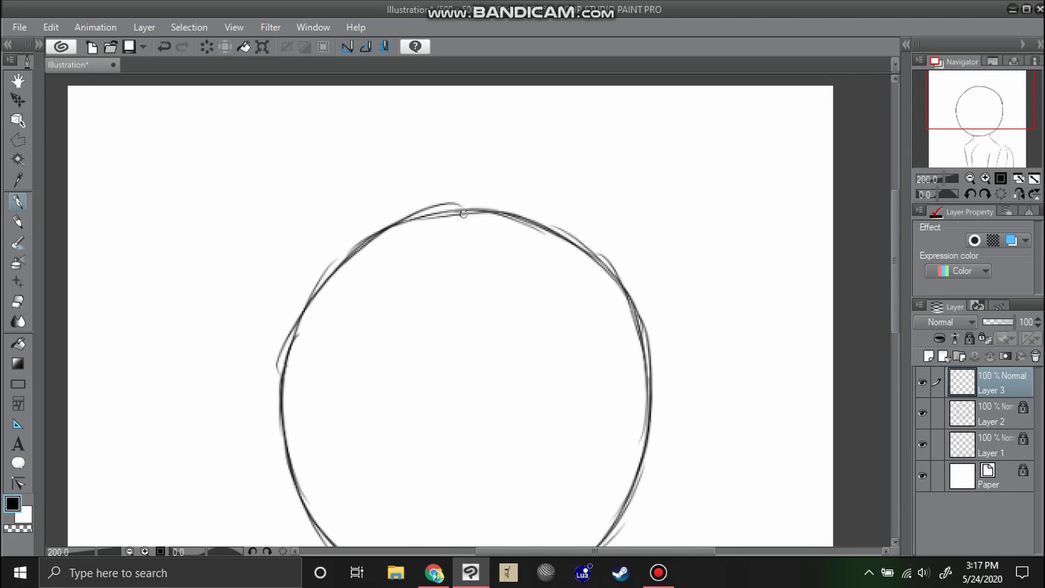
pyautogui.moveTo(471, 210)
pyautogui.mouseDown()
pyautogui.moveTo(617, 172)
pyautogui.moveTo(553, 173)
pyautogui.moveTo(746, 134)
pyautogui.moveTo(637, 172)
pyautogui.moveTo(577, 178)
pyautogui.mouseUp()
pyautogui.hotkey('ctrl', 'z')
pyautogui.moveTo(720, 145); pyautogui.dragTo(501, 212)
pyautogui.moveTo(681, 145); pyautogui.dragTo(477, 212)
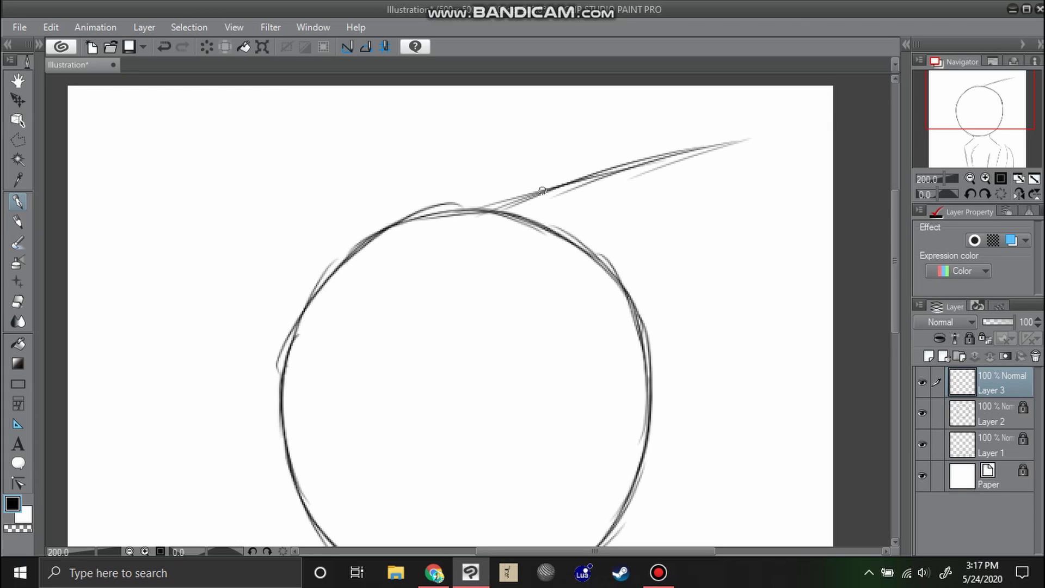
# - Sketch the right ear's outer edge, curving from its tip down to the lower right side of the head circle
pyautogui.moveTo(468, 382); pyautogui.dragTo(493, 242)
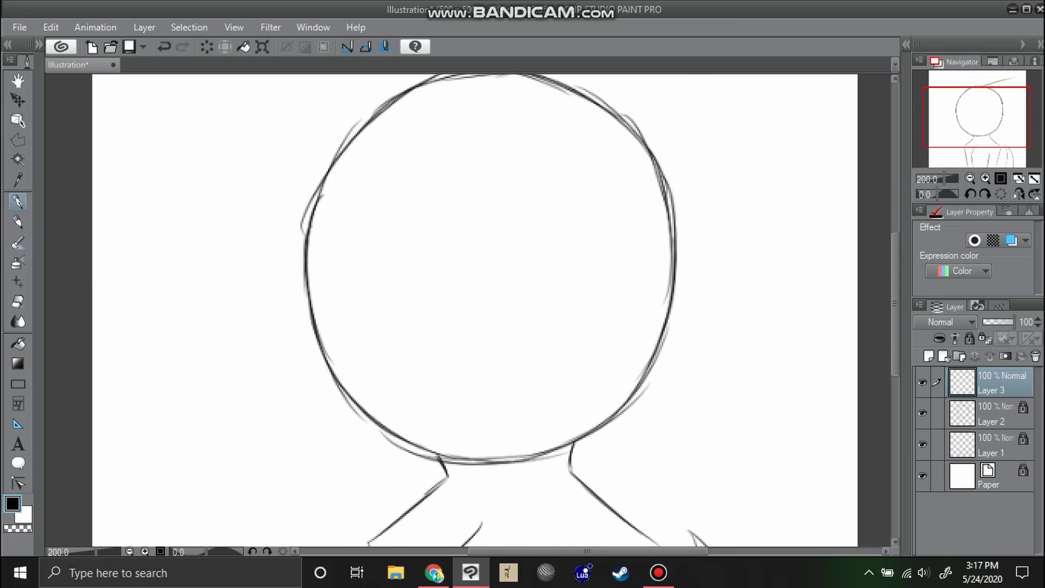
pyautogui.click(970, 179)
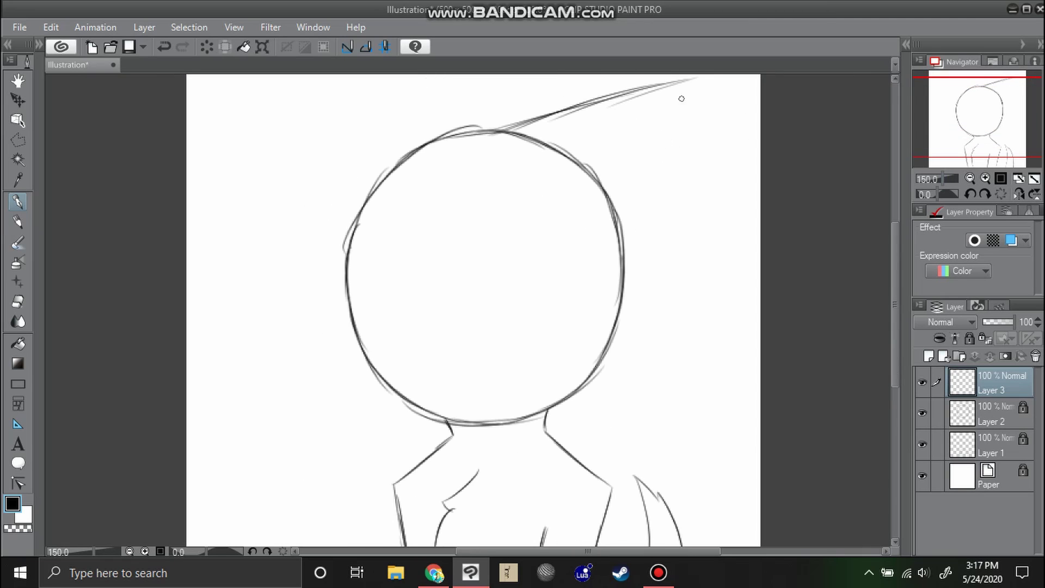
pyautogui.moveTo(697, 79)
pyautogui.mouseDown()
pyautogui.moveTo(702, 137)
pyautogui.moveTo(685, 208)
pyautogui.mouseUp()
pyautogui.moveTo(693, 153); pyautogui.dragTo(651, 276)
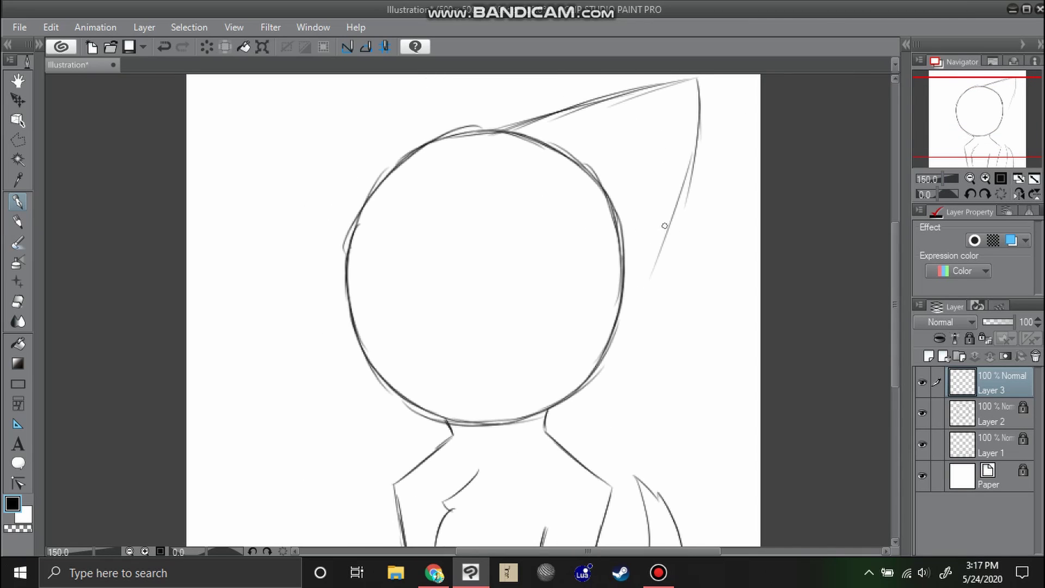
pyautogui.moveTo(680, 212); pyautogui.dragTo(632, 315)
pyautogui.moveTo(666, 265); pyautogui.dragTo(613, 343)
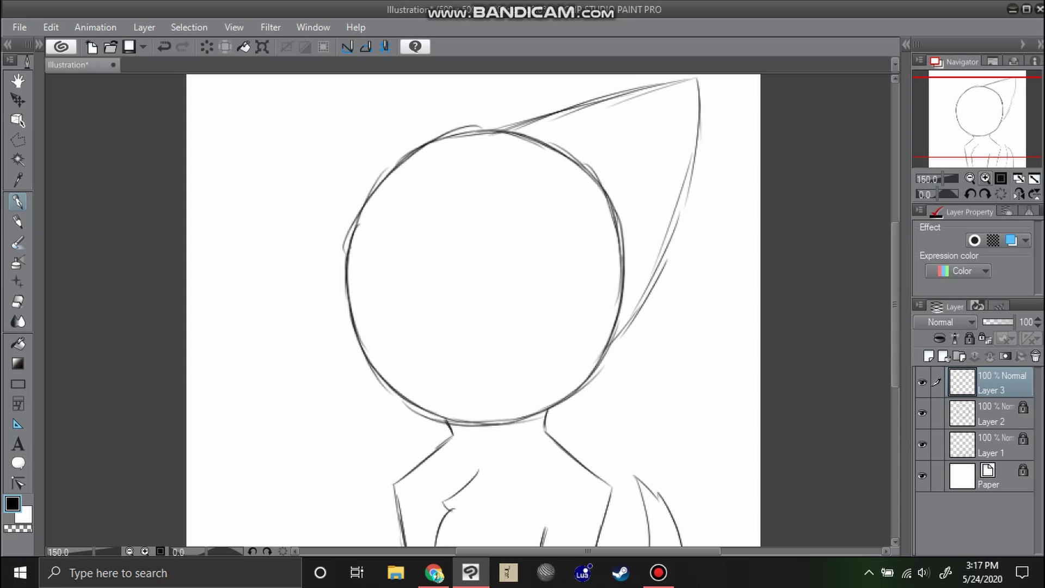
# - Draw a straight inner line from the right ear's tip to just inside the head circle
pyautogui.click(970, 178)
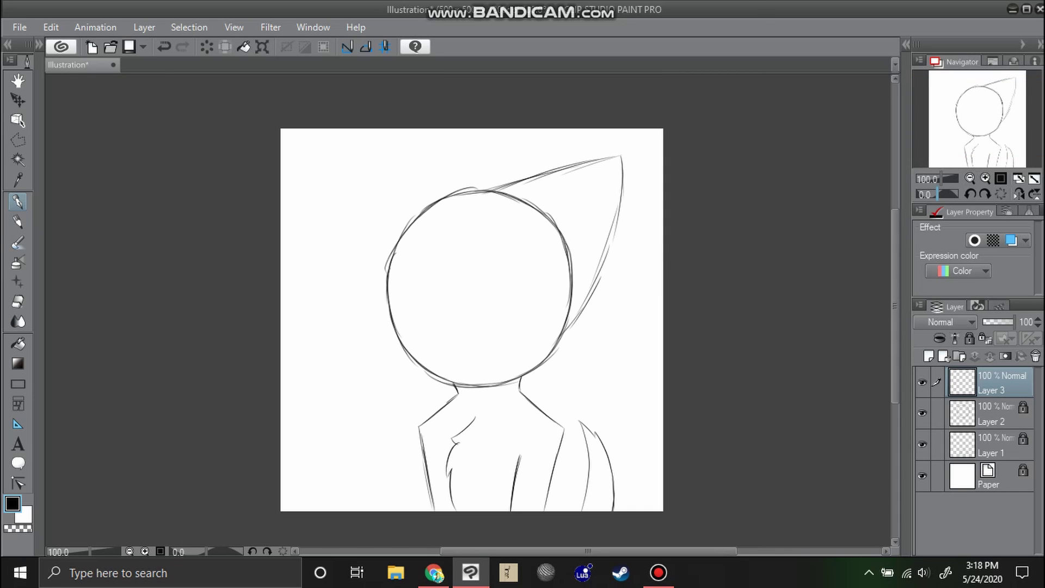
pyautogui.hotkey('ctrl', '+')
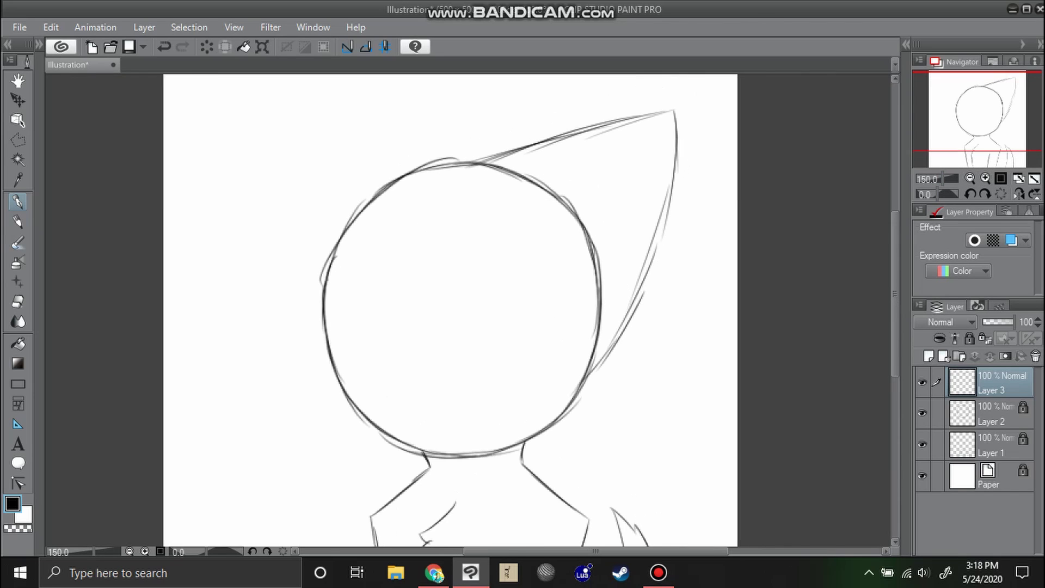
pyautogui.hotkey('ctrl', 't')
pyautogui.moveTo(683, 104); pyautogui.dragTo(615, 189)
pyautogui.press('Return')
pyautogui.moveTo(670, 125); pyautogui.dragTo(572, 244)
pyautogui.moveTo(610, 193); pyautogui.dragTo(558, 261)
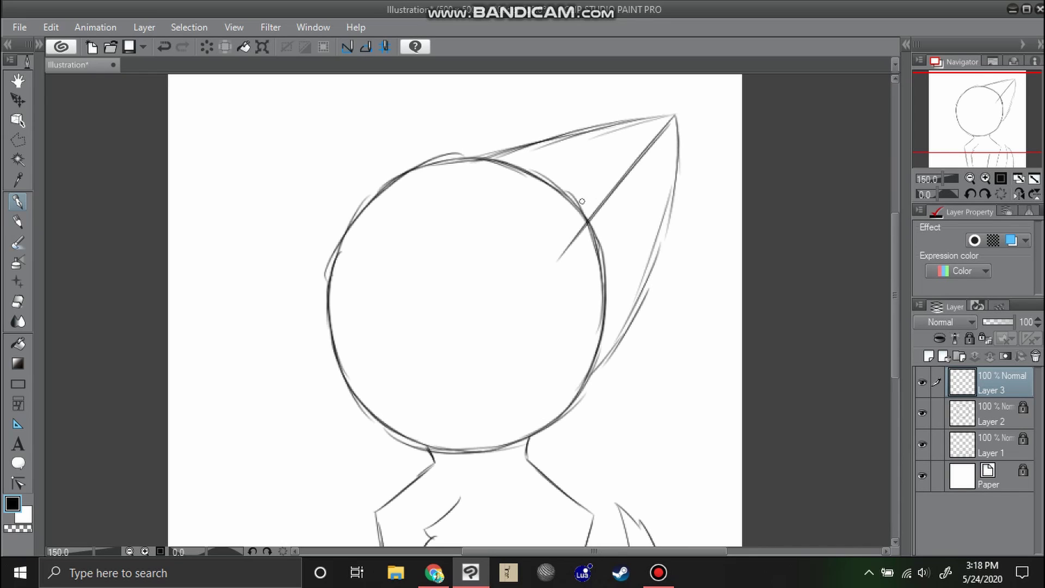
# - Duplicate the ear layer, flip the copy horizontally and move it to the left side of the head
pyautogui.press('o')
pyautogui.hotkey('ctrl', 'c')
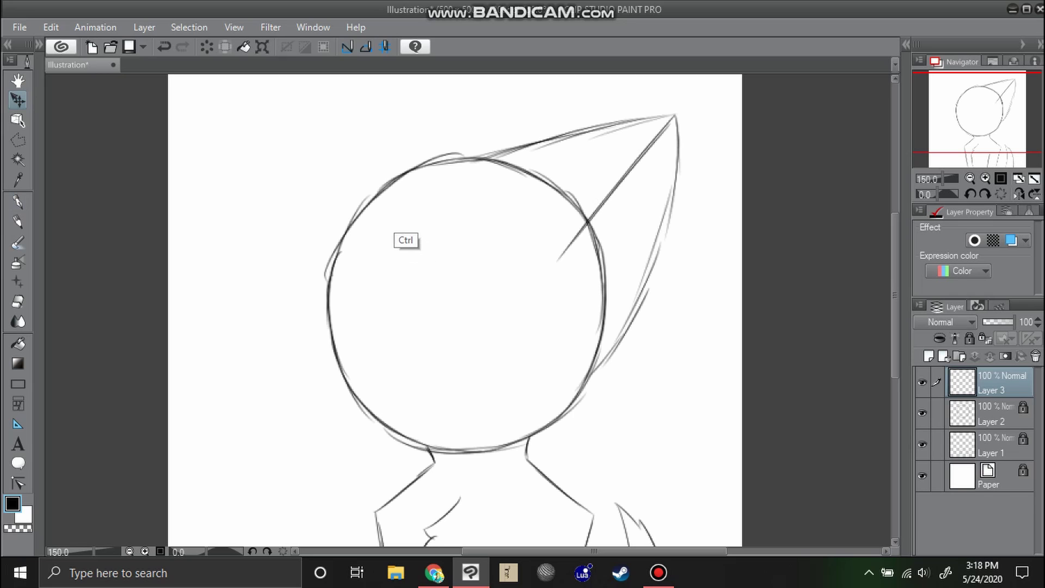
pyautogui.hotkey('ctrl', 'v')
pyautogui.hotkey('ctrl', 't')
pyautogui.press('j')
pyautogui.press('Return')
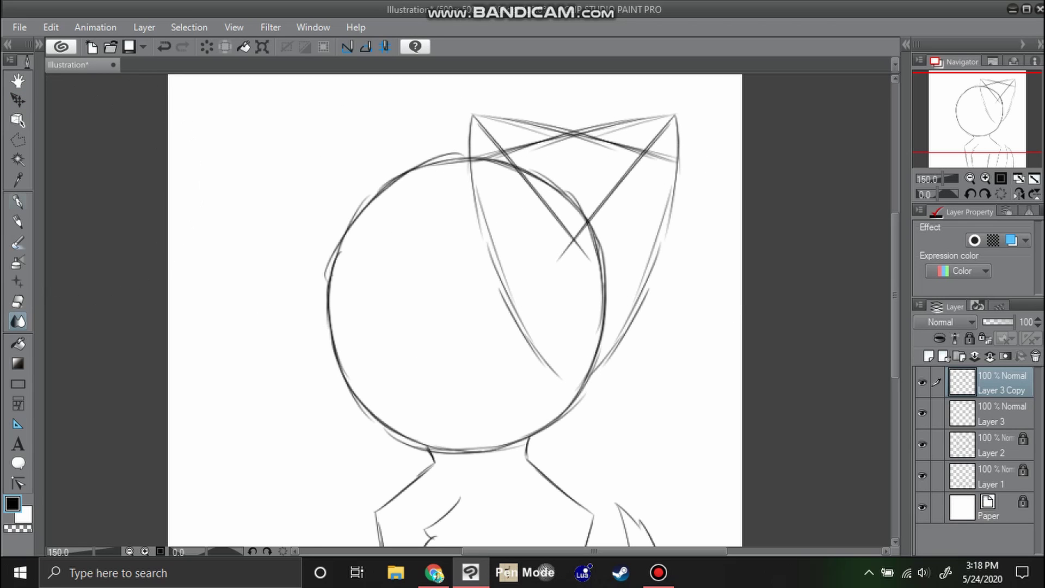
pyautogui.press('o')
pyautogui.moveTo(517, 218); pyautogui.dragTo(297, 215)
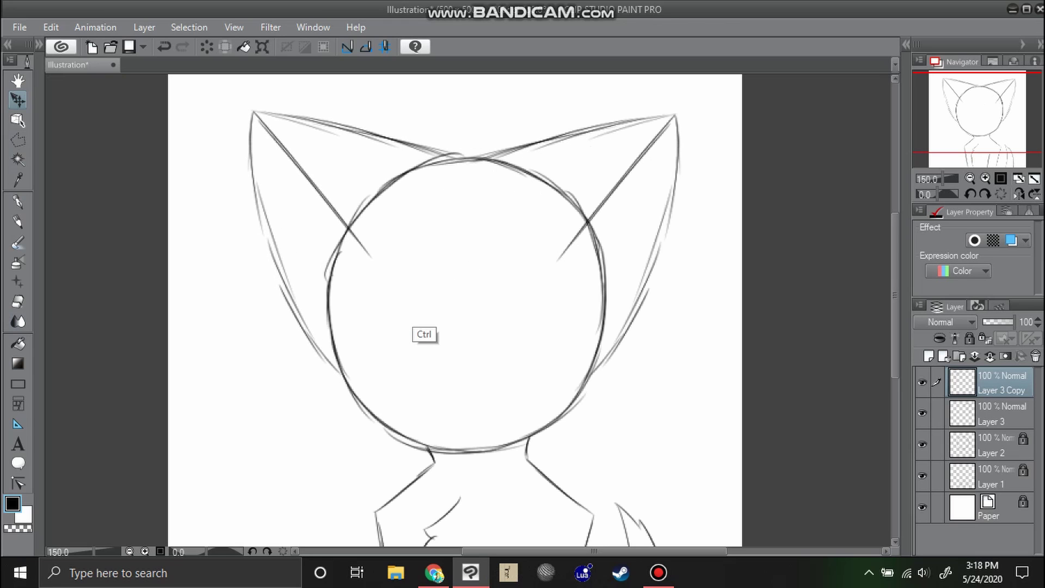
# - Rotate the left ear counter-clockwise, lower it against the head, and erase its lower line end inside the head circle
pyautogui.hotkey('ctrl', 't')
pyautogui.moveTo(479, 392); pyautogui.dragTo(524, 338)
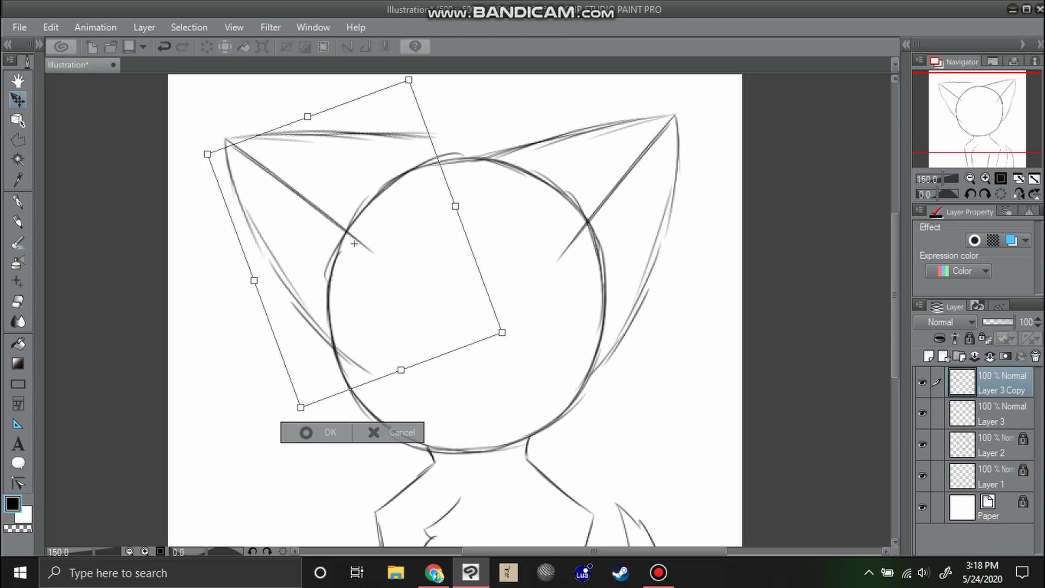
pyautogui.moveTo(359, 239); pyautogui.dragTo(359, 279)
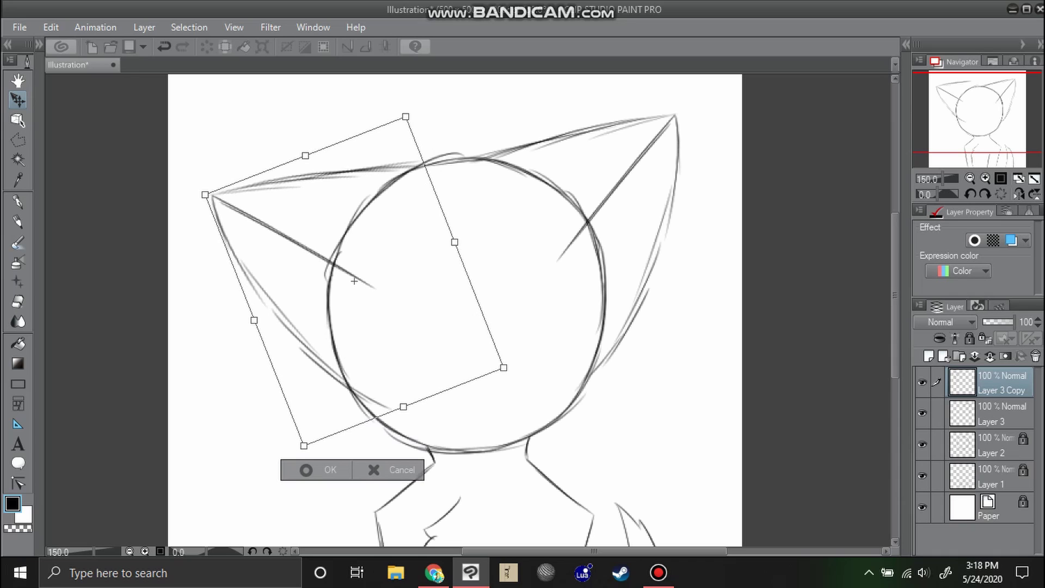
pyautogui.click(316, 471)
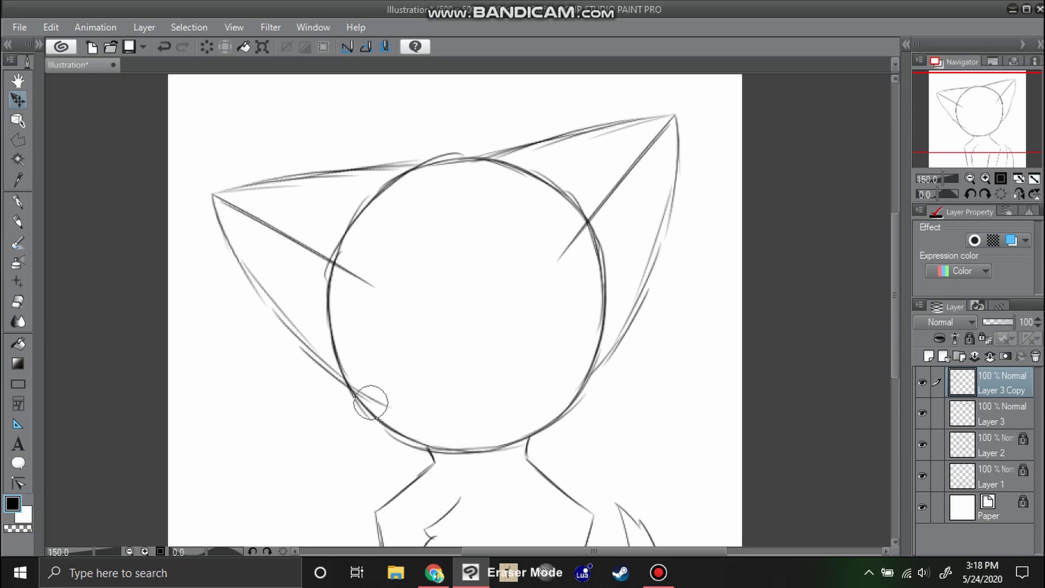
pyautogui.moveTo(371, 403); pyautogui.dragTo(371, 394)
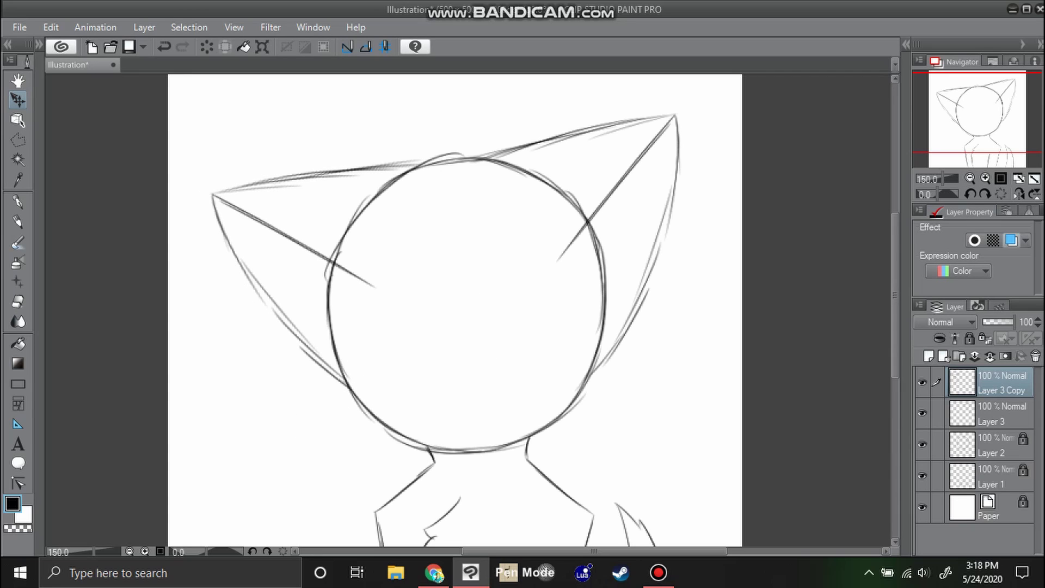
# - Merge the left ear copy down into Layer 3 and add a new layer above it
pyautogui.click(989, 357)
pyautogui.click(945, 356)
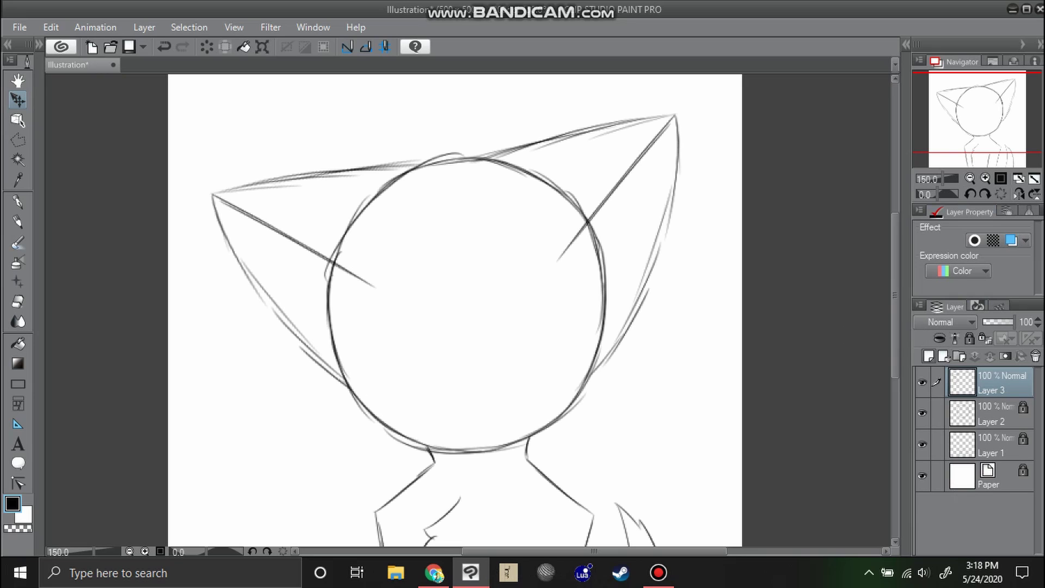
pyautogui.press('p')
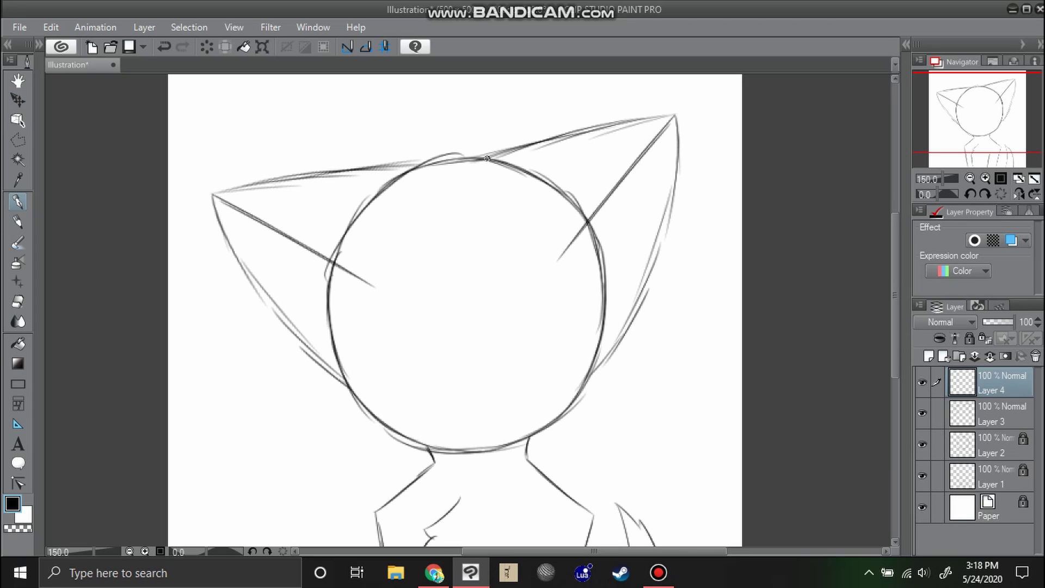
pyautogui.moveTo(467, 147)
pyautogui.mouseDown()
pyautogui.moveTo(417, 139)
pyautogui.moveTo(391, 199)
pyautogui.mouseUp()
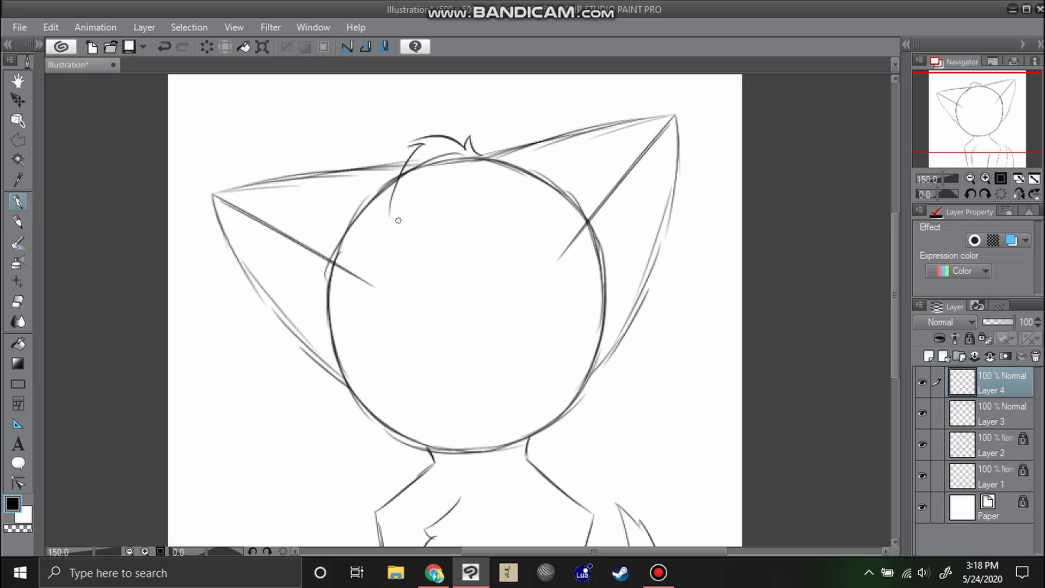
pyautogui.press('e')
pyautogui.press('p')
pyautogui.click(207, 47)
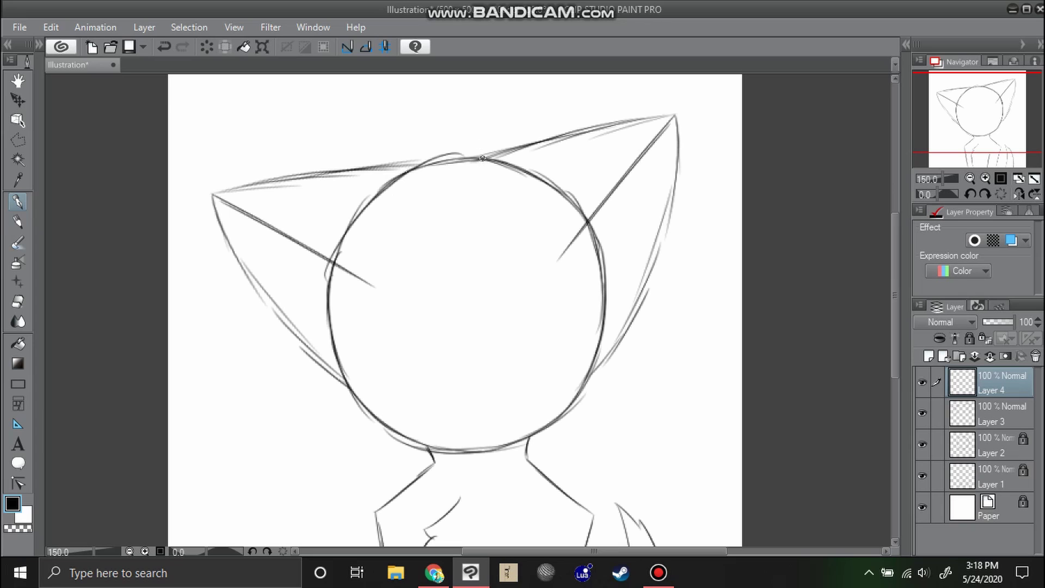
# - Draw the jagged fringe from the crown across the face and, on a new layer, the hair's right side, merging both into Layer 4
pyautogui.moveTo(472, 151)
pyautogui.mouseDown()
pyautogui.moveTo(417, 157)
pyautogui.moveTo(435, 152)
pyautogui.moveTo(378, 212)
pyautogui.moveTo(379, 277)
pyautogui.moveTo(398, 317)
pyautogui.moveTo(400, 298)
pyautogui.moveTo(505, 452)
pyautogui.moveTo(521, 514)
pyautogui.mouseUp()
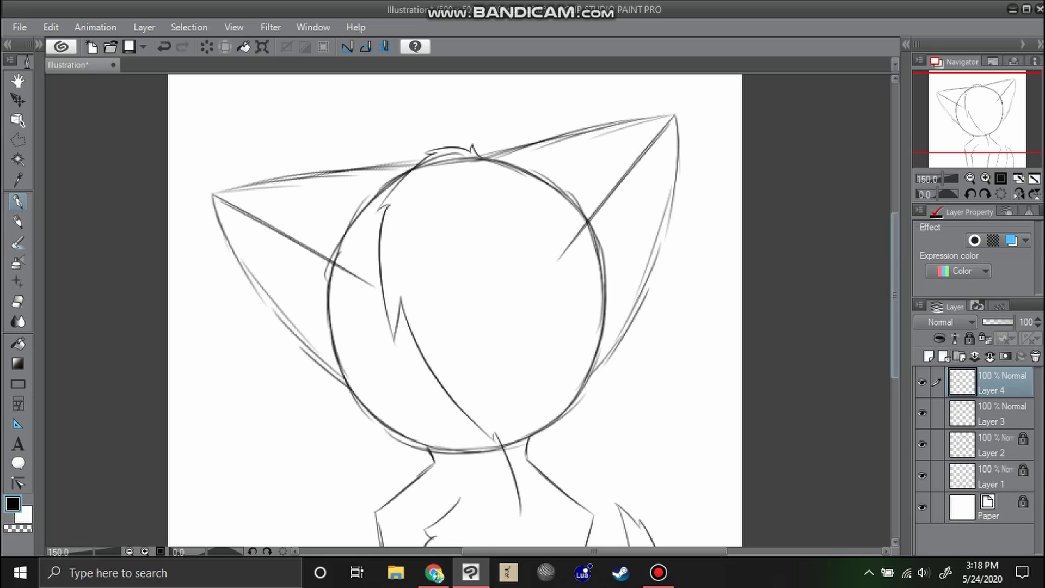
pyautogui.scroll(-2, 454, 310)
pyautogui.click(929, 356)
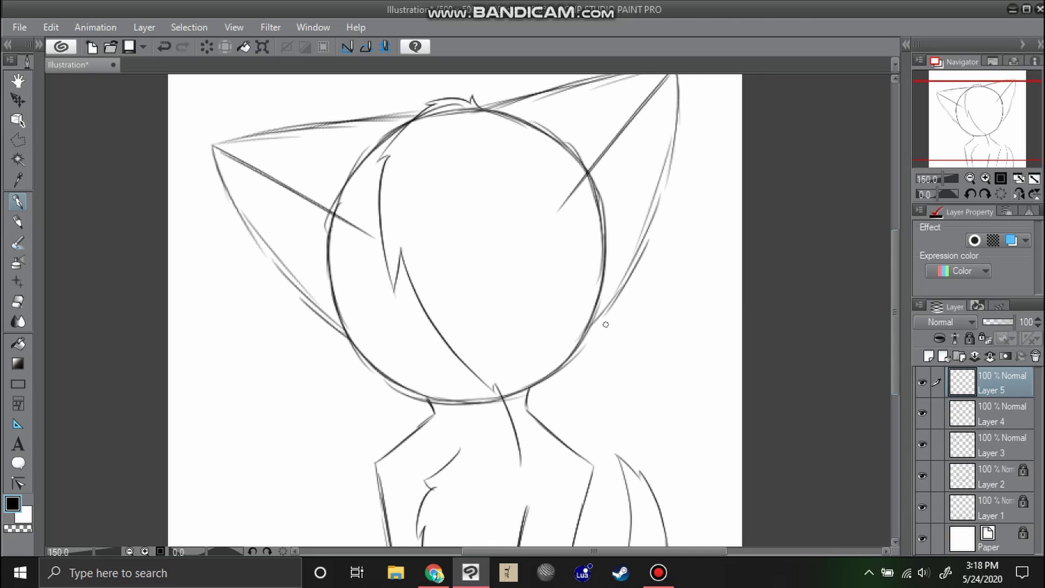
pyautogui.moveTo(589, 169)
pyautogui.mouseDown()
pyautogui.moveTo(618, 200)
pyautogui.moveTo(619, 265)
pyautogui.moveTo(601, 355)
pyautogui.moveTo(547, 463)
pyautogui.moveTo(550, 433)
pyautogui.moveTo(516, 480)
pyautogui.mouseUp()
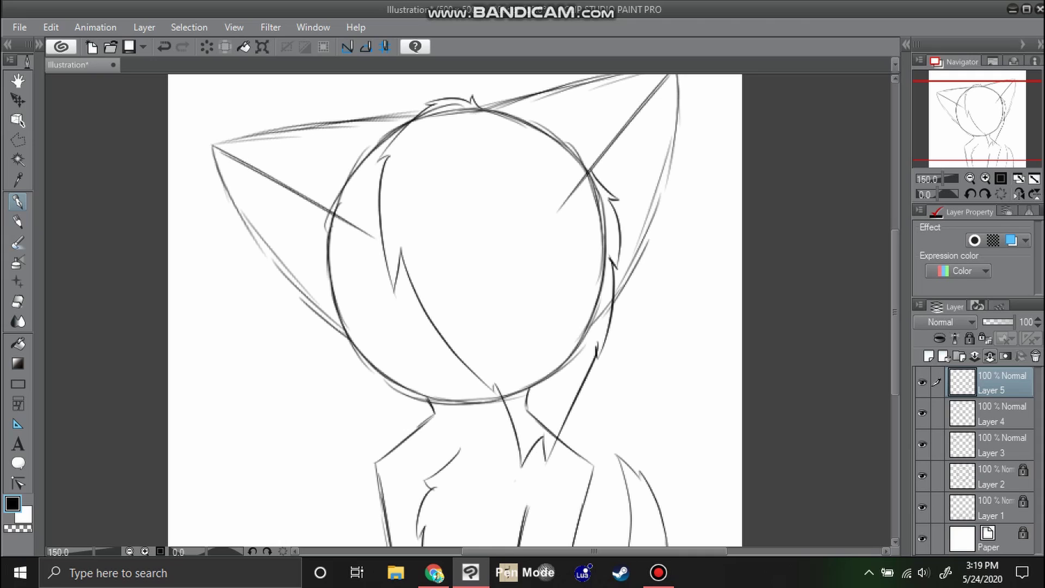
pyautogui.hotkey('ctrl', 'e')
# - Draw jagged hair tufts along the left side of the head on a new layer and merge it into Layer 4
pyautogui.click(928, 356)
pyautogui.moveTo(318, 216); pyautogui.dragTo(317, 279)
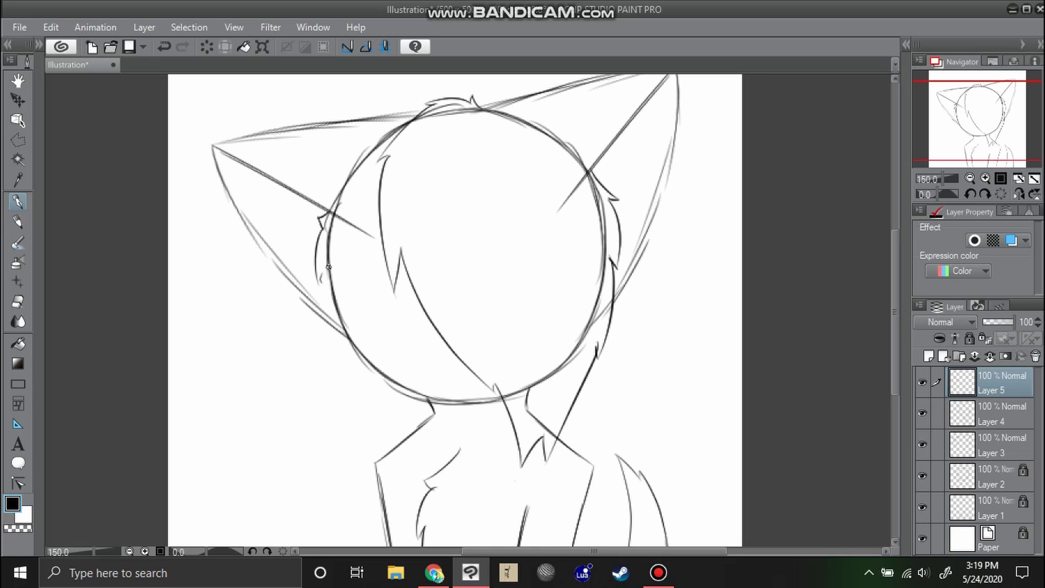
pyautogui.hotkey('ctrl', 'z')
pyautogui.moveTo(319, 274)
pyautogui.mouseDown()
pyautogui.moveTo(337, 352)
pyautogui.moveTo(385, 376)
pyautogui.mouseUp()
pyautogui.hotkey('ctrl', 'z')
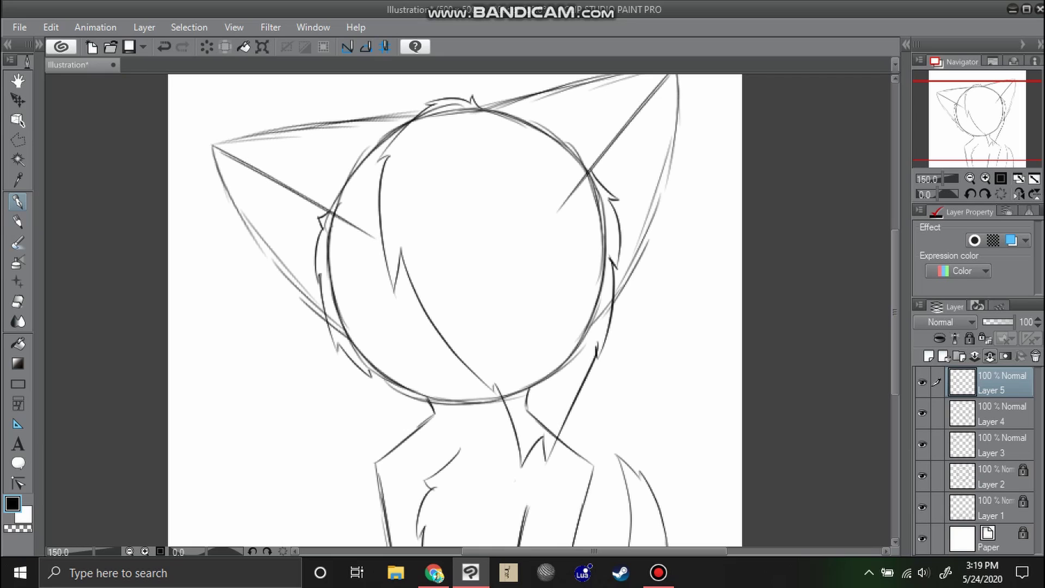
pyautogui.click(990, 356)
# - Erase the lower ends of both ears on Layer 3 where they overlap the side hair, and select Layer 2
pyautogui.click(923, 414)
pyautogui.click(922, 413)
pyautogui.click(1001, 414)
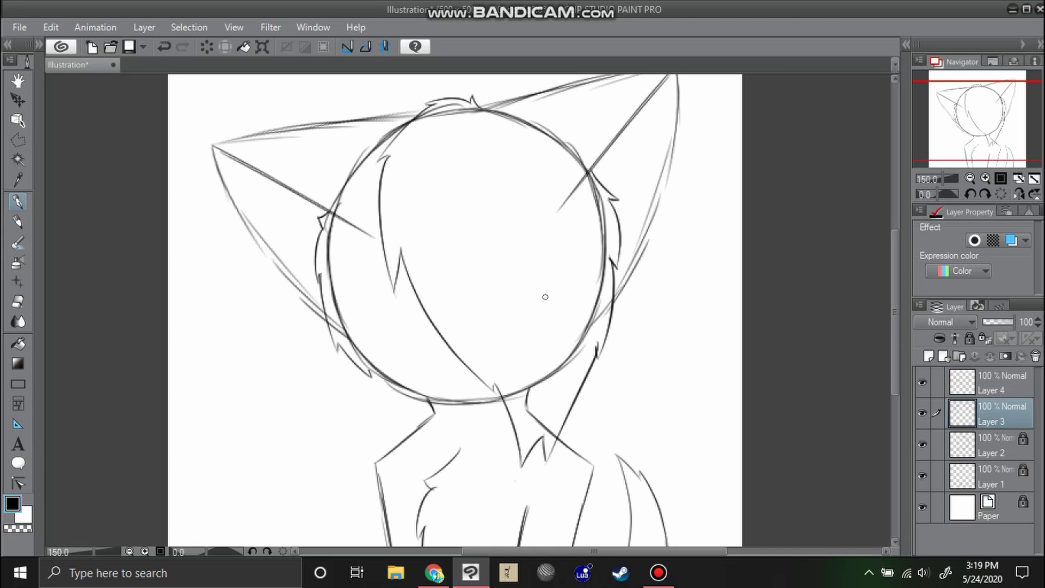
pyautogui.press('e')
pyautogui.moveTo(587, 314); pyautogui.dragTo(586, 311)
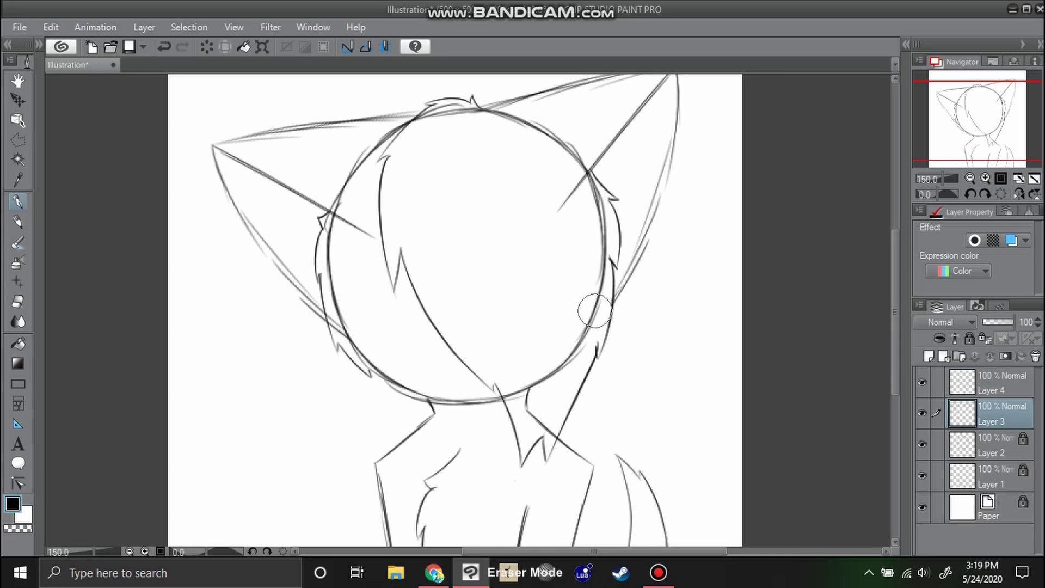
pyautogui.moveTo(385, 363)
pyautogui.mouseDown()
pyautogui.moveTo(372, 340)
pyautogui.moveTo(349, 338)
pyautogui.moveTo(333, 320)
pyautogui.mouseUp()
pyautogui.hotkey('alt', '[')
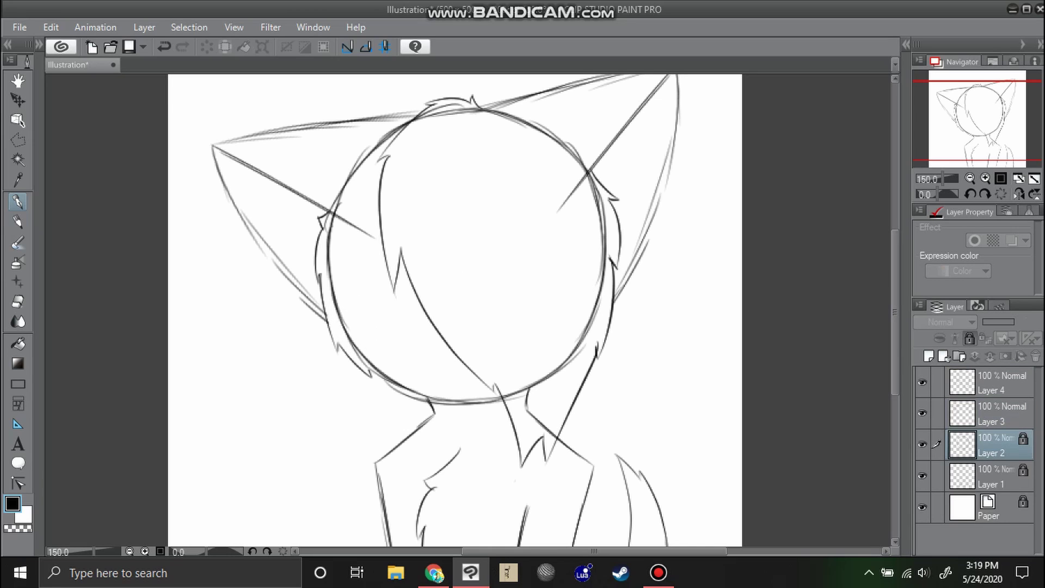
# - Erase the head circle where the hair overlaps it on Layer 2 and the neck line behind the fringe on Layer 1, relocking Layer 1
pyautogui.click(969, 338)
pyautogui.moveTo(355, 315)
pyautogui.mouseDown()
pyautogui.moveTo(359, 340)
pyautogui.moveTo(346, 319)
pyautogui.moveTo(408, 368)
pyautogui.moveTo(385, 361)
pyautogui.moveTo(336, 280)
pyautogui.moveTo(341, 307)
pyautogui.moveTo(336, 215)
pyautogui.moveTo(350, 177)
pyautogui.moveTo(396, 131)
pyautogui.moveTo(383, 148)
pyautogui.moveTo(443, 127)
pyautogui.moveTo(414, 117)
pyautogui.moveTo(504, 120)
pyautogui.moveTo(499, 107)
pyautogui.moveTo(543, 124)
pyautogui.moveTo(594, 181)
pyautogui.moveTo(596, 239)
pyautogui.moveTo(572, 341)
pyautogui.moveTo(511, 381)
pyautogui.mouseUp()
pyautogui.click(1002, 477)
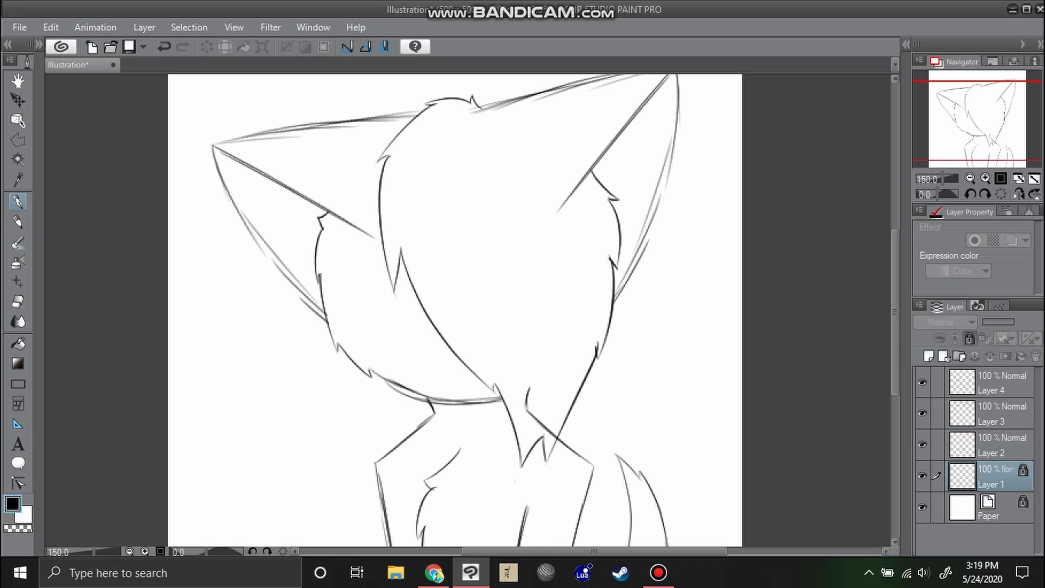
pyautogui.click(969, 338)
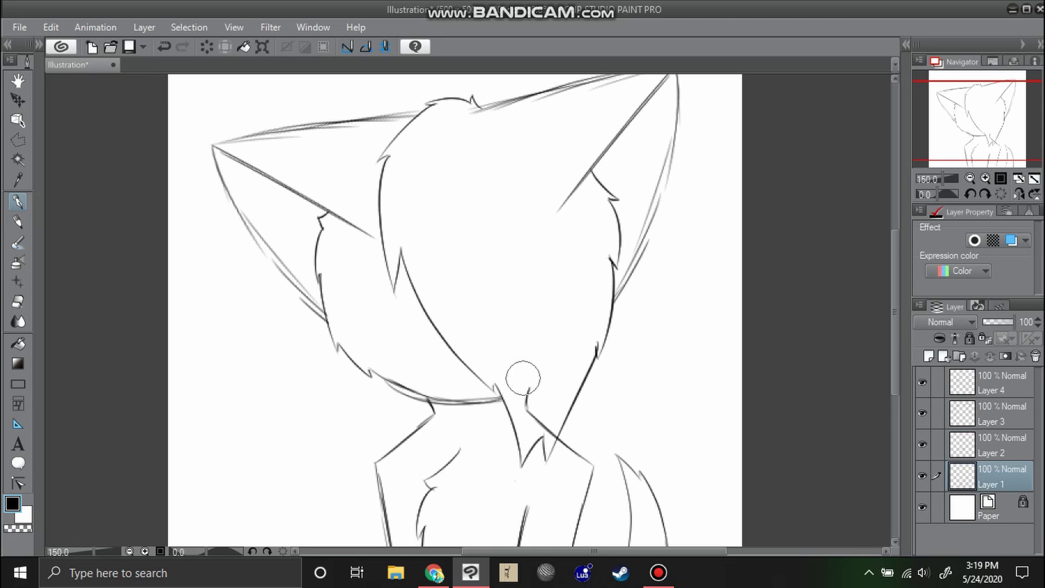
pyautogui.moveTo(523, 378); pyautogui.dragTo(542, 431)
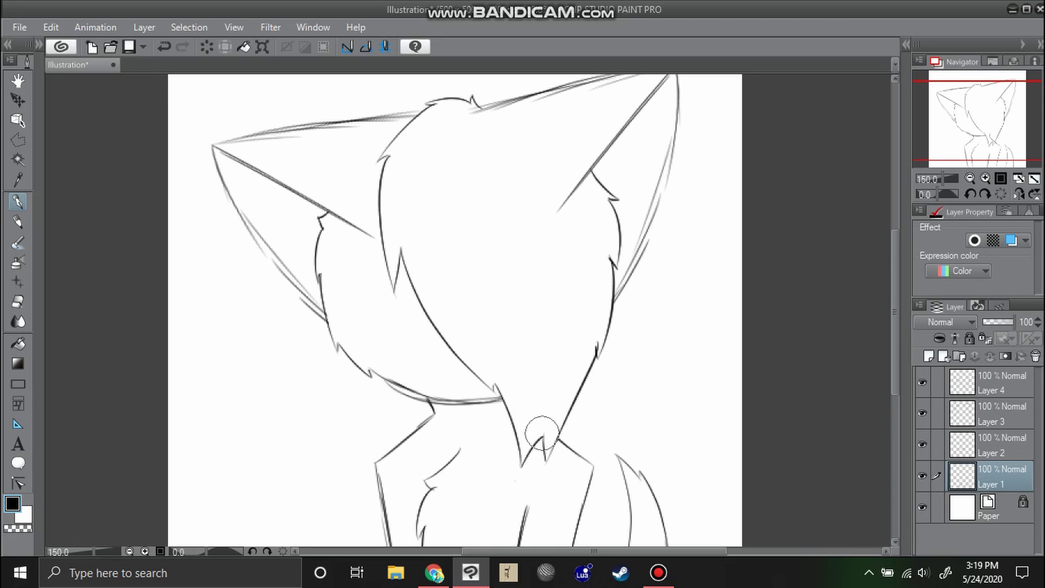
pyautogui.click(970, 339)
# - Merge Layers 4 and 3 down into Layer 2 and add a new layer above it
pyautogui.click(1001, 383)
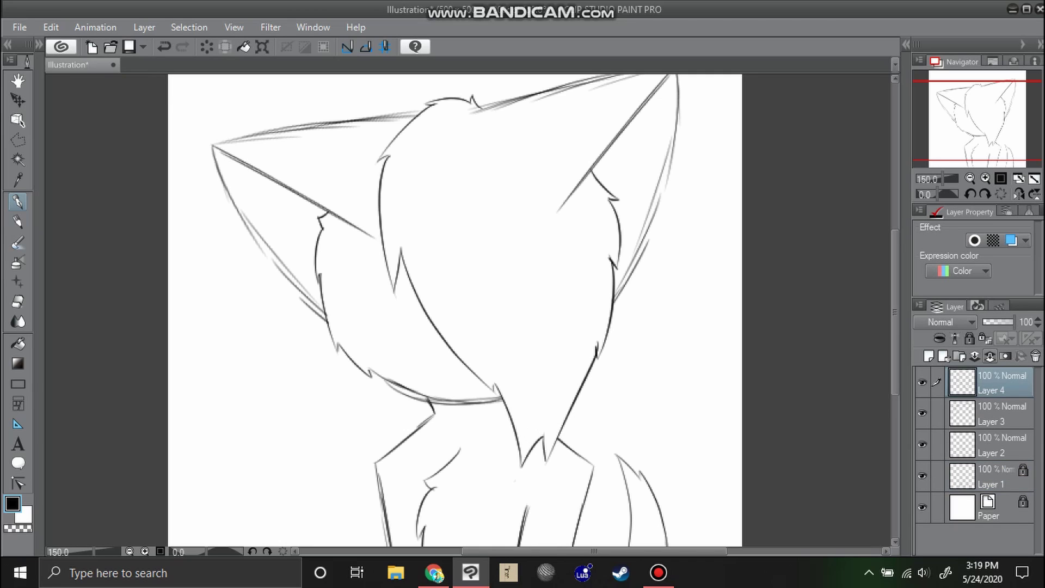
pyautogui.doubleClick(990, 357)
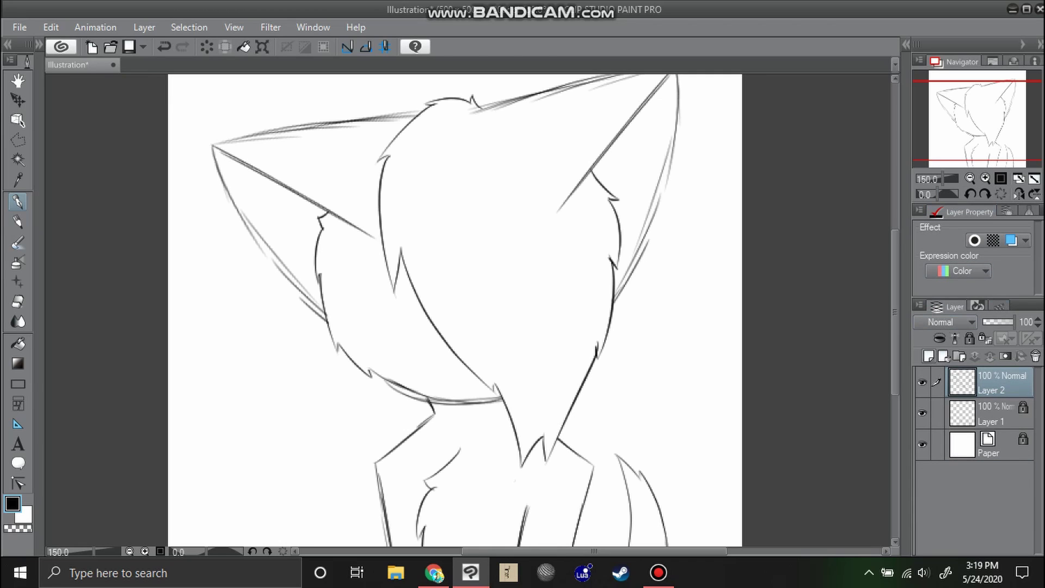
pyautogui.click(929, 357)
# - Draw the eye's curved upper lid and slanted outer edge beside the fringe, checking the sketch in the mirrored view
pyautogui.hotkey('ctrl', '+')
pyautogui.moveTo(303, 373); pyautogui.dragTo(369, 380)
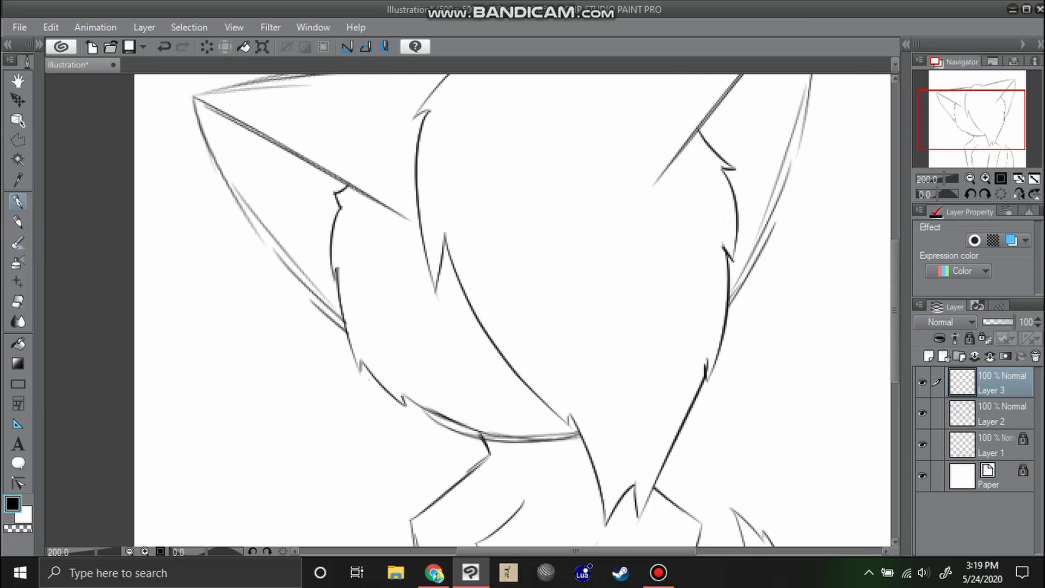
pyautogui.click(986, 178)
pyautogui.moveTo(971, 119); pyautogui.dragTo(968, 120)
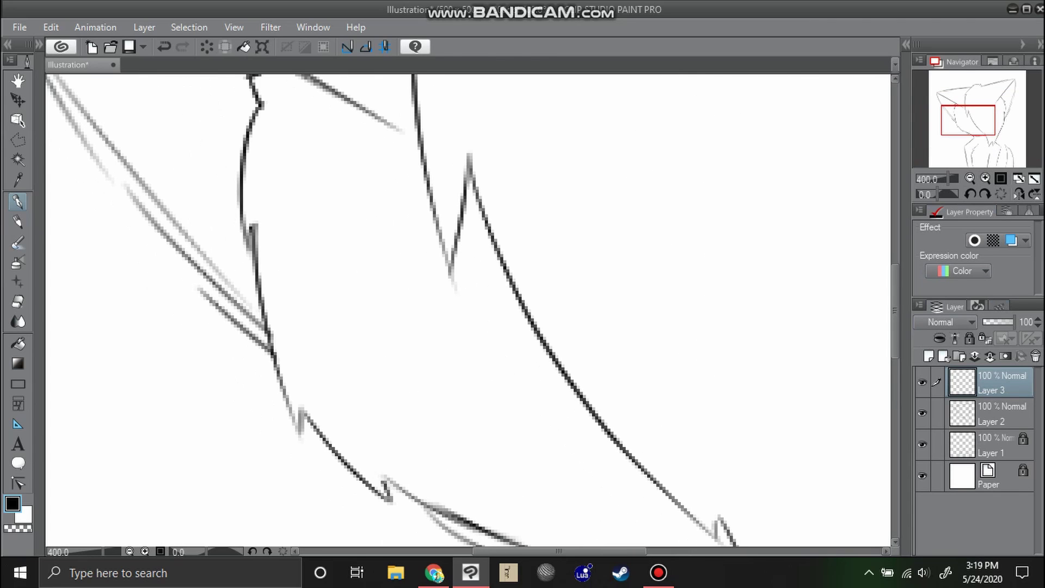
pyautogui.click(970, 178)
pyautogui.moveTo(578, 273); pyautogui.dragTo(567, 266)
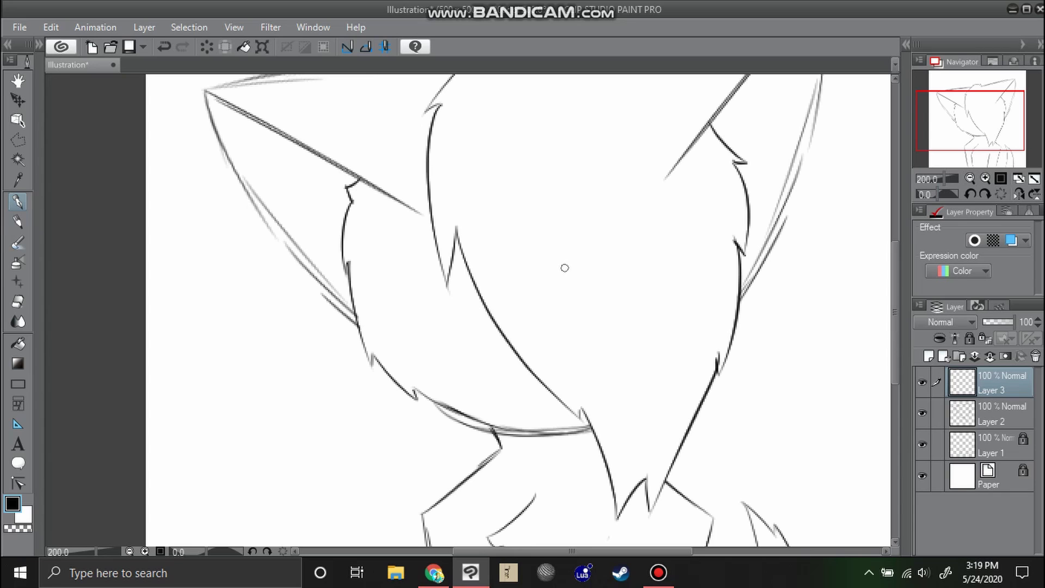
pyautogui.click(1018, 193)
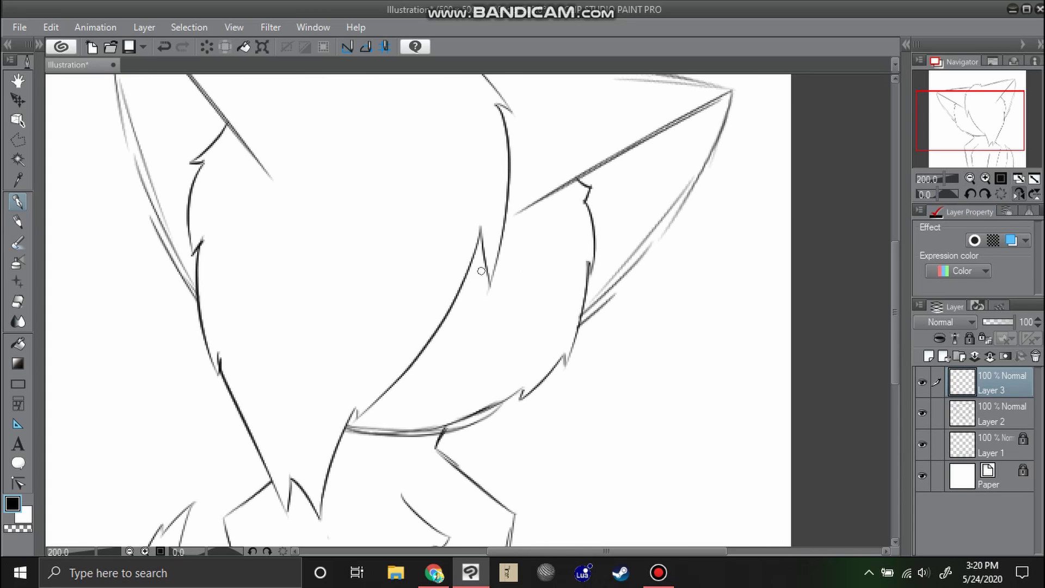
pyautogui.moveTo(462, 271)
pyautogui.mouseDown()
pyautogui.moveTo(536, 274)
pyautogui.moveTo(574, 288)
pyautogui.moveTo(554, 296)
pyautogui.moveTo(533, 348)
pyautogui.mouseUp()
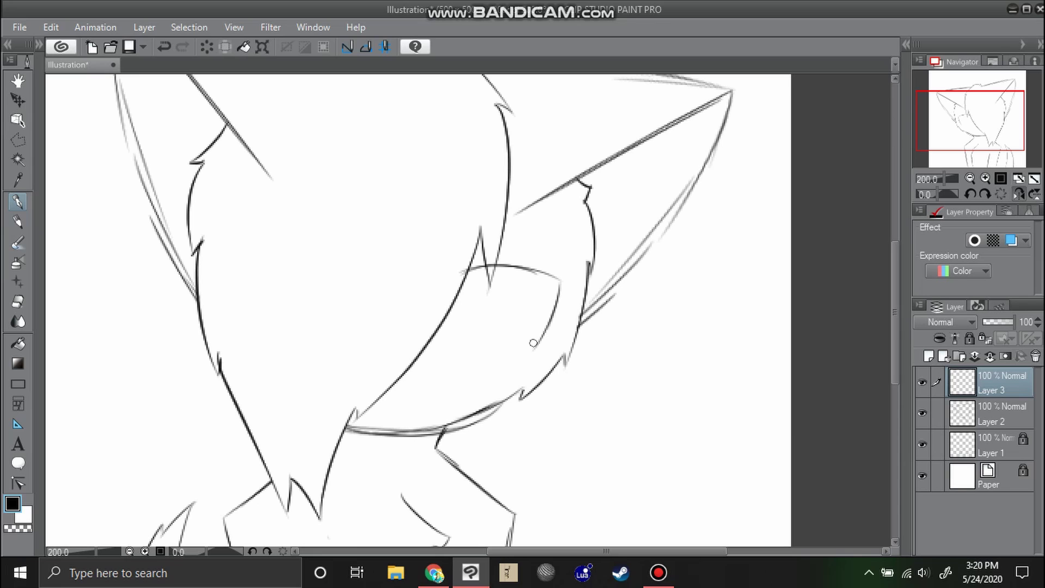
pyautogui.click(1019, 194)
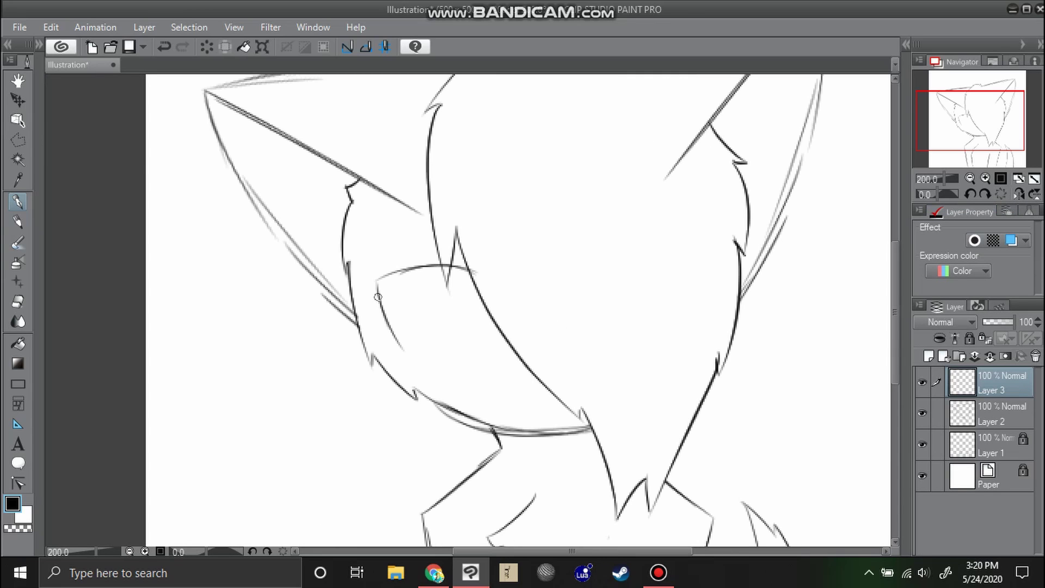
# - Draw the iris's curved outer edge inside the eye and move the eye lines on Layer 3 up slightly
pyautogui.moveTo(403, 279)
pyautogui.mouseDown()
pyautogui.moveTo(418, 269)
pyautogui.moveTo(391, 303)
pyautogui.moveTo(402, 348)
pyautogui.mouseUp()
pyautogui.hotkey('ctrl', 'z')
pyautogui.click(18, 100)
pyautogui.moveTo(430, 313); pyautogui.dragTo(425, 298)
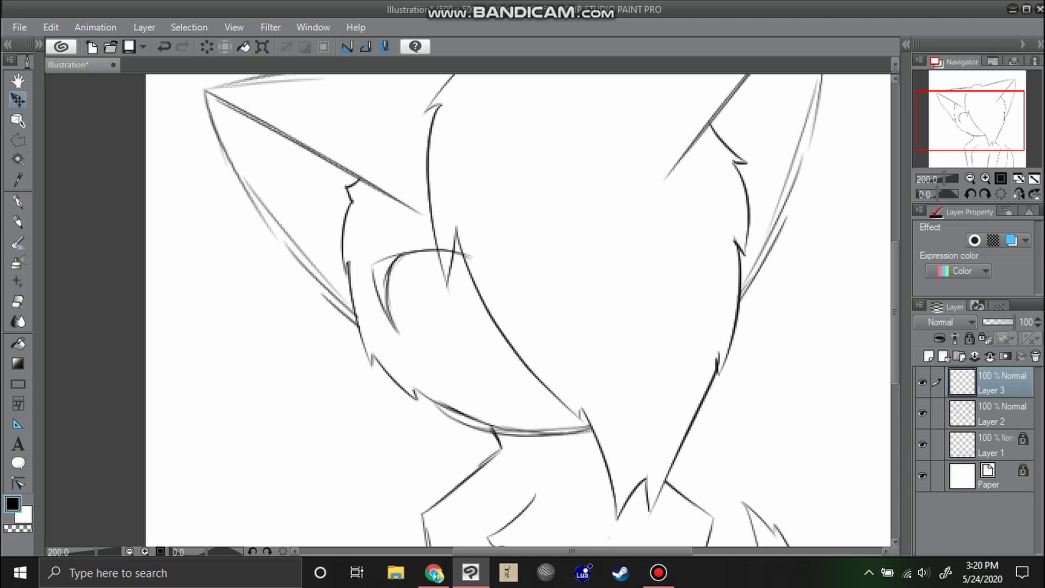
# - Lock Layer 2, add a new layer directly above it, and hide the Paper layer
pyautogui.press('p')
pyautogui.click(922, 414)
pyautogui.click(1001, 414)
pyautogui.click(969, 339)
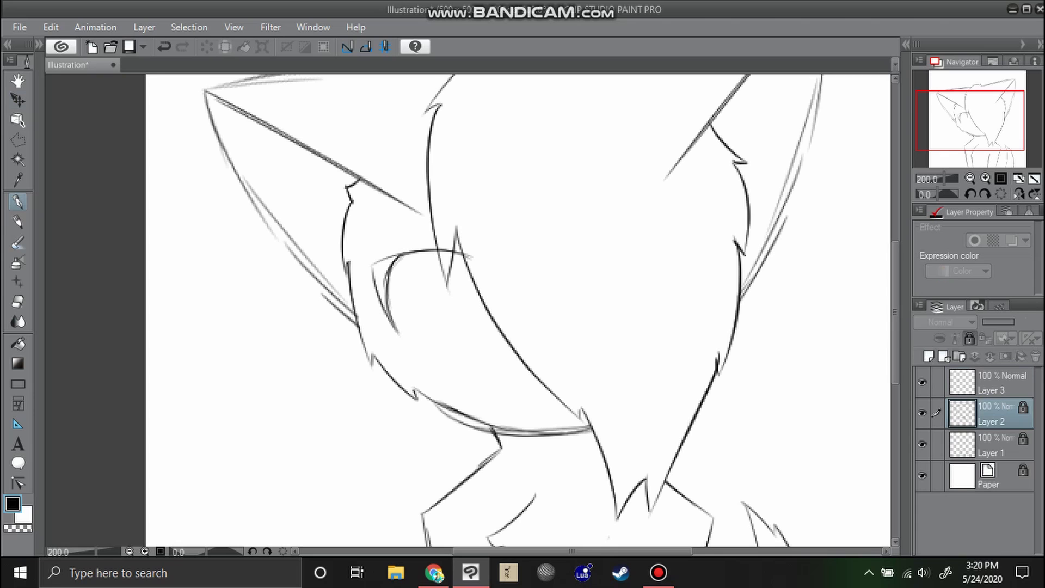
pyautogui.click(929, 357)
pyautogui.click(922, 507)
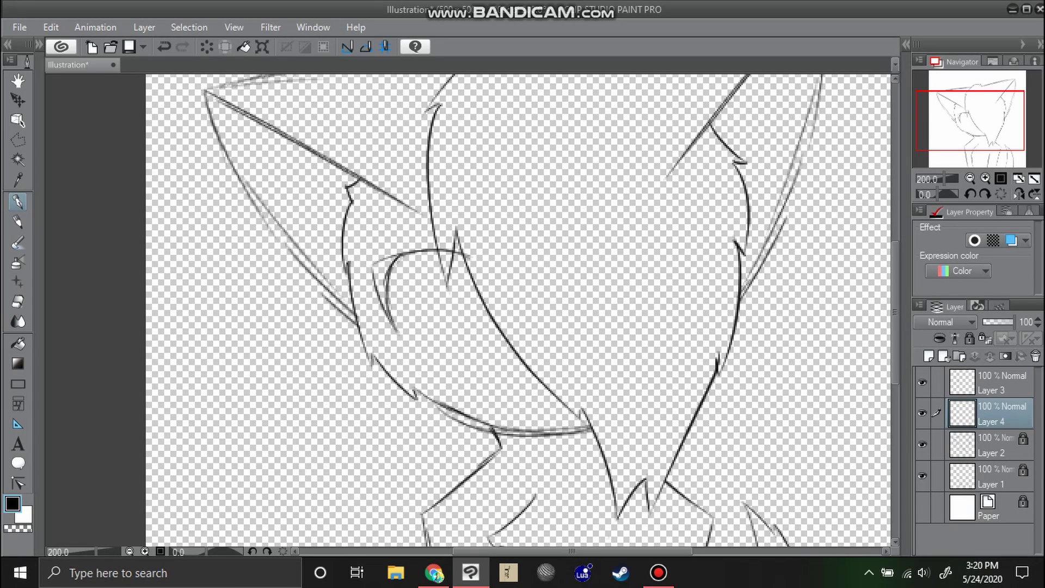
# - Close the eye shape on Layer 4 with white strokes along its inner and lower edges
pyautogui.click(986, 178)
pyautogui.moveTo(896, 314); pyautogui.dragTo(896, 318)
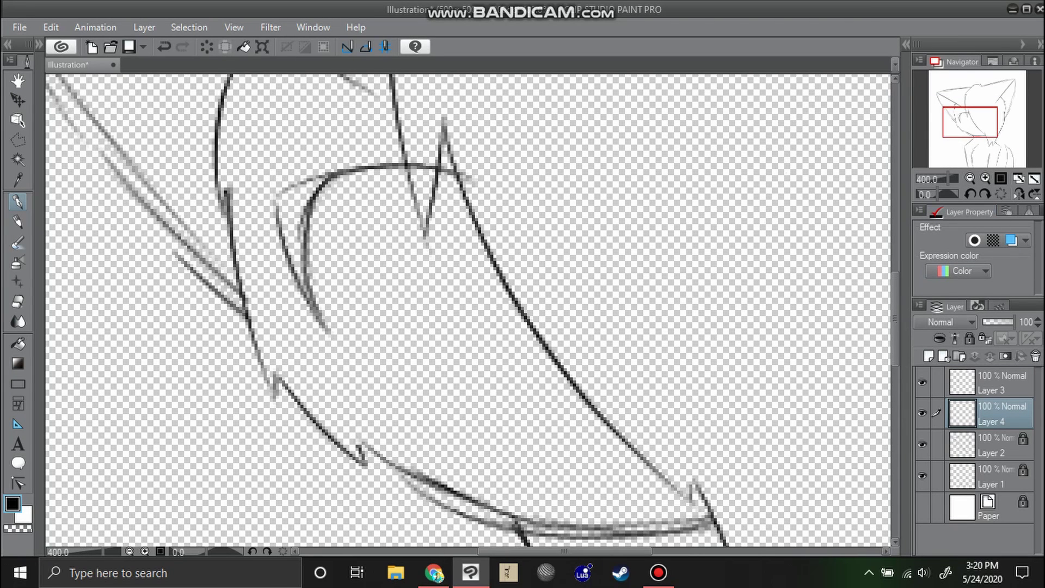
pyautogui.click(659, 572)
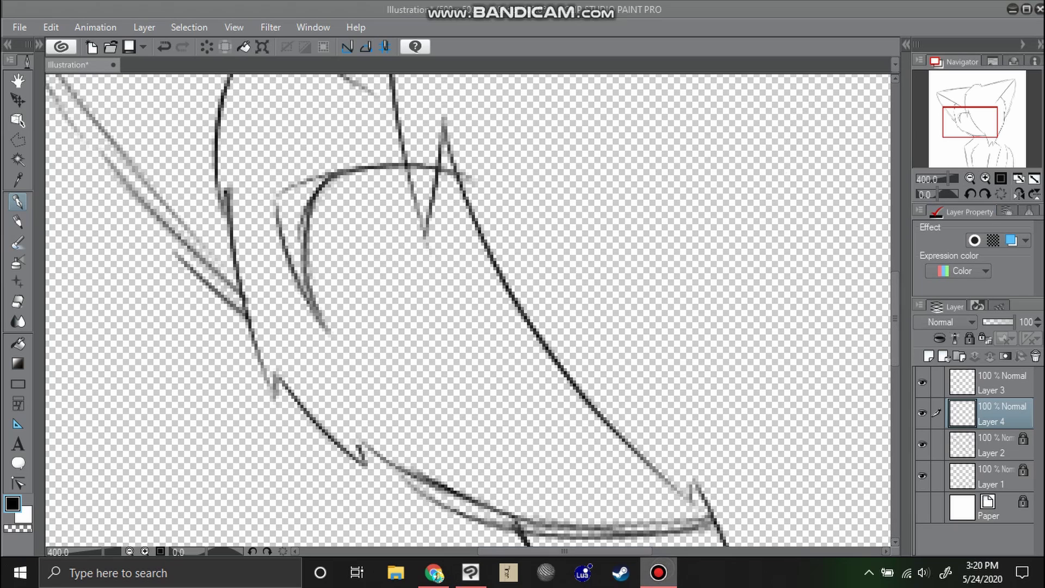
pyautogui.click(659, 572)
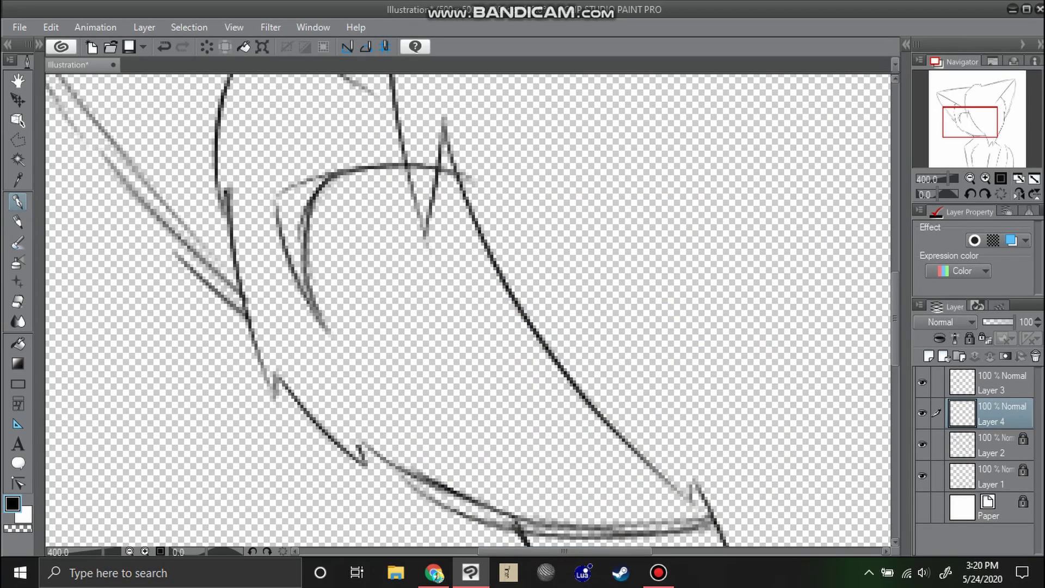
pyautogui.press('x')
pyautogui.moveTo(468, 180)
pyautogui.mouseDown()
pyautogui.moveTo(473, 228)
pyautogui.moveTo(456, 298)
pyautogui.mouseUp()
pyautogui.moveTo(329, 329); pyautogui.dragTo(450, 309)
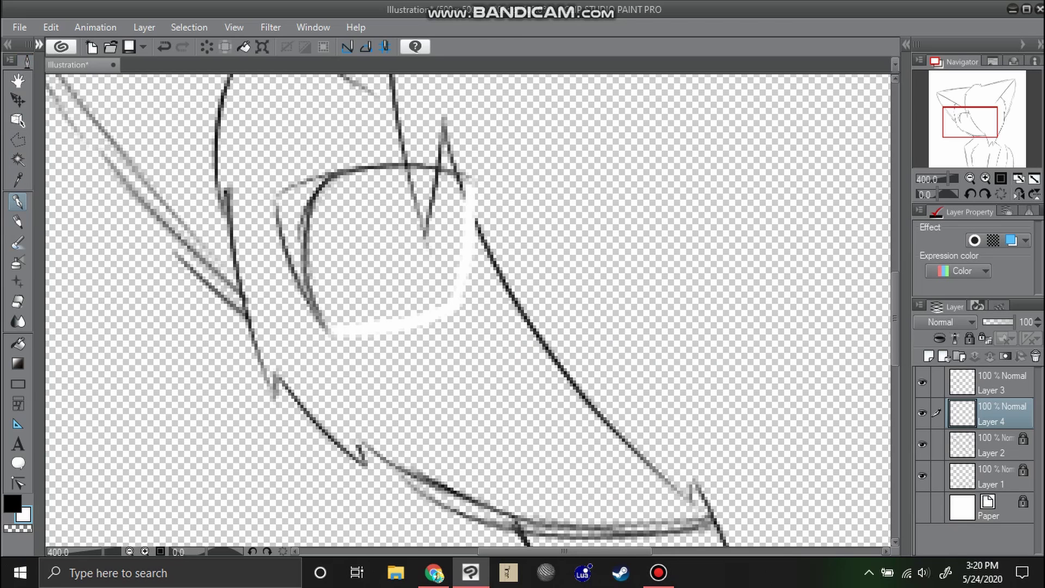
# - Fill the eye shape with white using the Big-pen on a new layer, and switch back to the G-pen
pyautogui.click(39, 44)
pyautogui.click(109, 140)
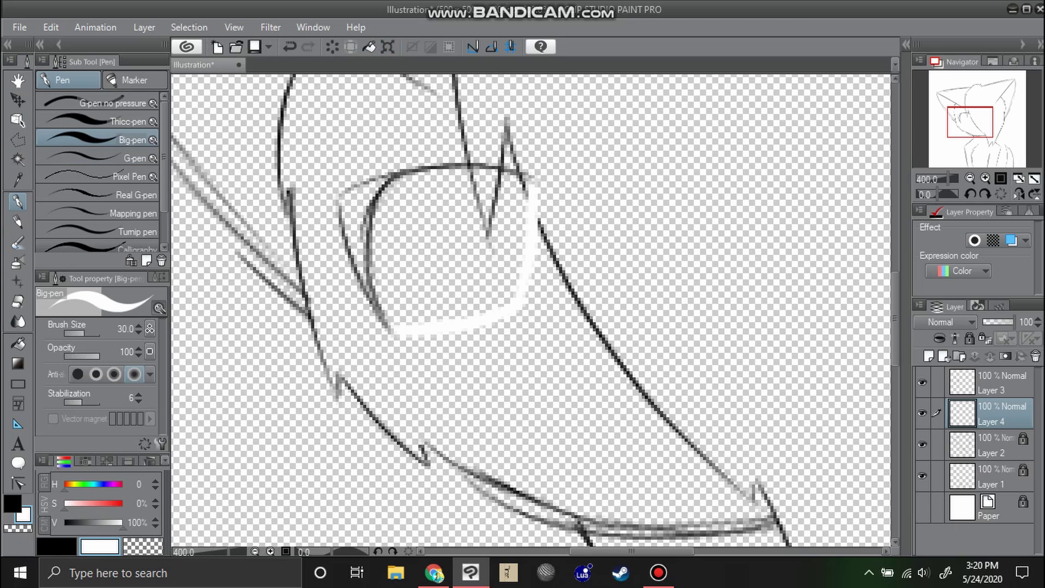
pyautogui.click(929, 356)
pyautogui.moveTo(446, 219)
pyautogui.mouseDown()
pyautogui.moveTo(465, 242)
pyautogui.moveTo(454, 259)
pyautogui.moveTo(466, 275)
pyautogui.moveTo(481, 273)
pyautogui.moveTo(511, 195)
pyautogui.moveTo(459, 196)
pyautogui.moveTo(496, 207)
pyautogui.moveTo(382, 215)
pyautogui.moveTo(408, 204)
pyautogui.moveTo(392, 245)
pyautogui.moveTo(402, 281)
pyautogui.moveTo(401, 268)
pyautogui.moveTo(444, 281)
pyautogui.moveTo(419, 291)
pyautogui.moveTo(378, 231)
pyautogui.mouseUp()
pyautogui.click(98, 158)
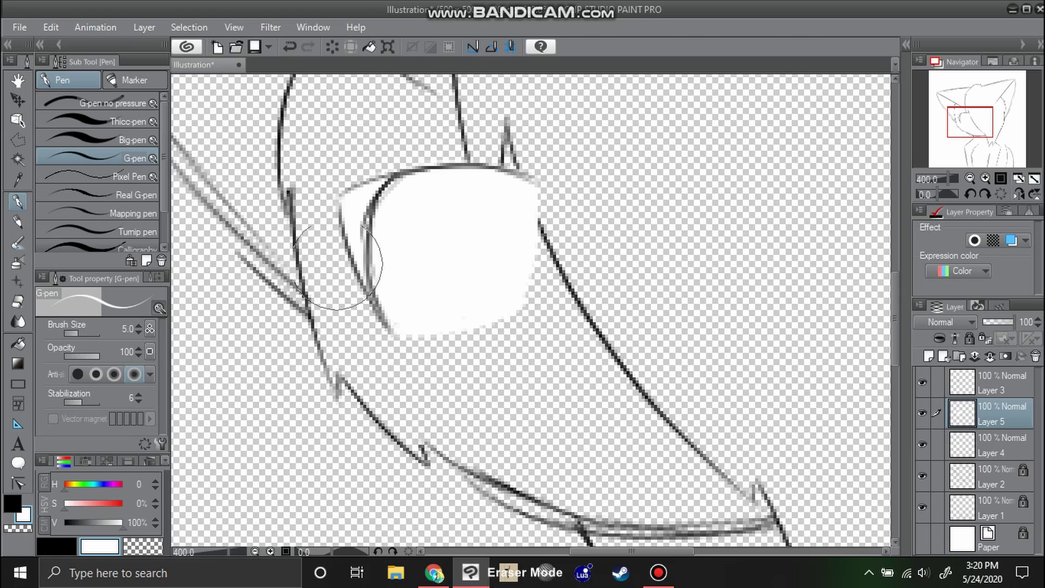
pyautogui.press('p')
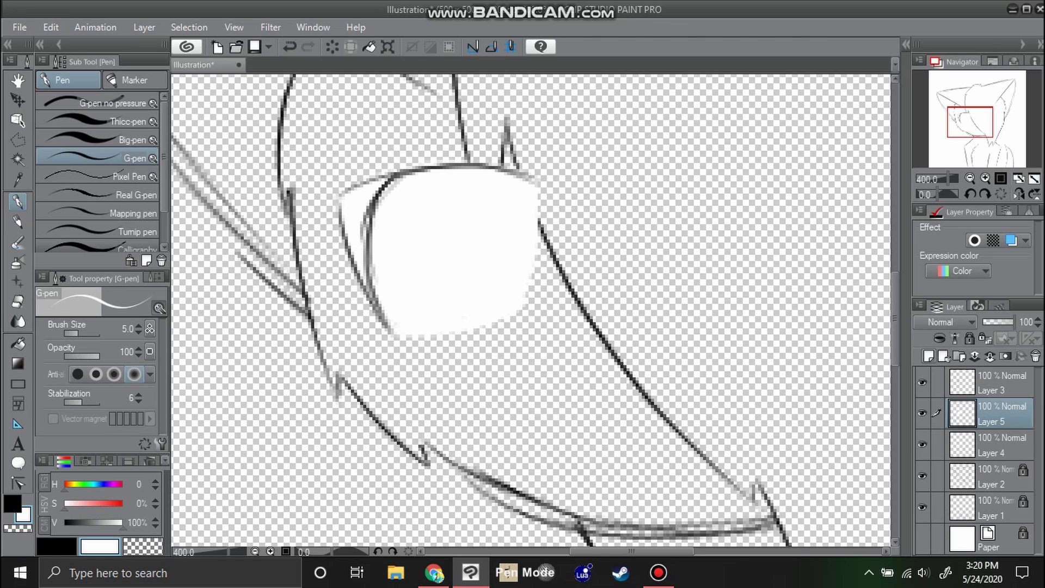
# - Add a new layer clipped to the white eye fill and set the pen colour to hue 248, saturation 69%, value 94%
pyautogui.click(929, 357)
pyautogui.click(940, 339)
pyautogui.click(57, 546)
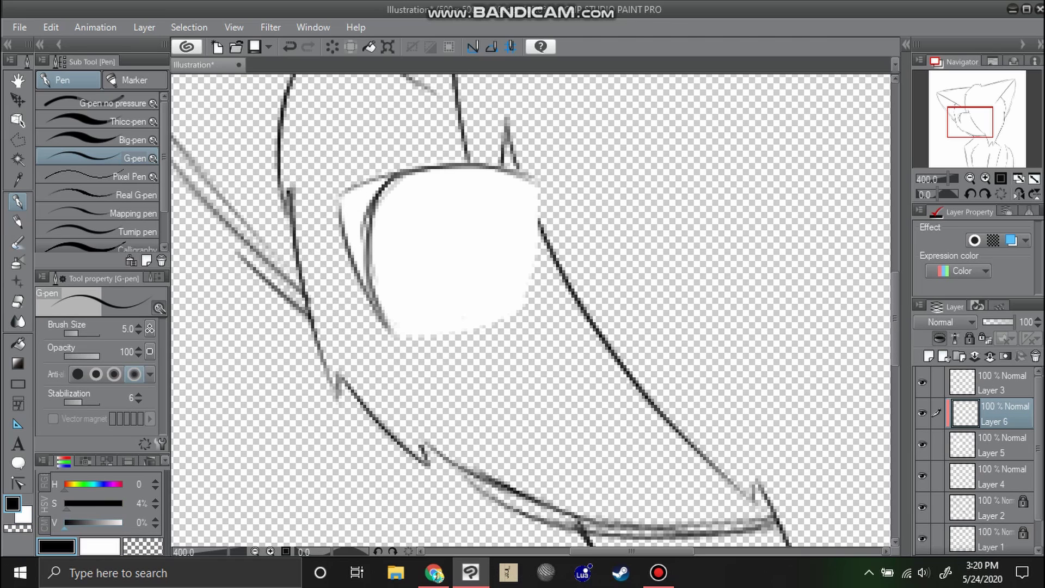
pyautogui.click(105, 484)
pyautogui.moveTo(104, 503); pyautogui.dragTo(124, 504)
pyautogui.click(123, 523)
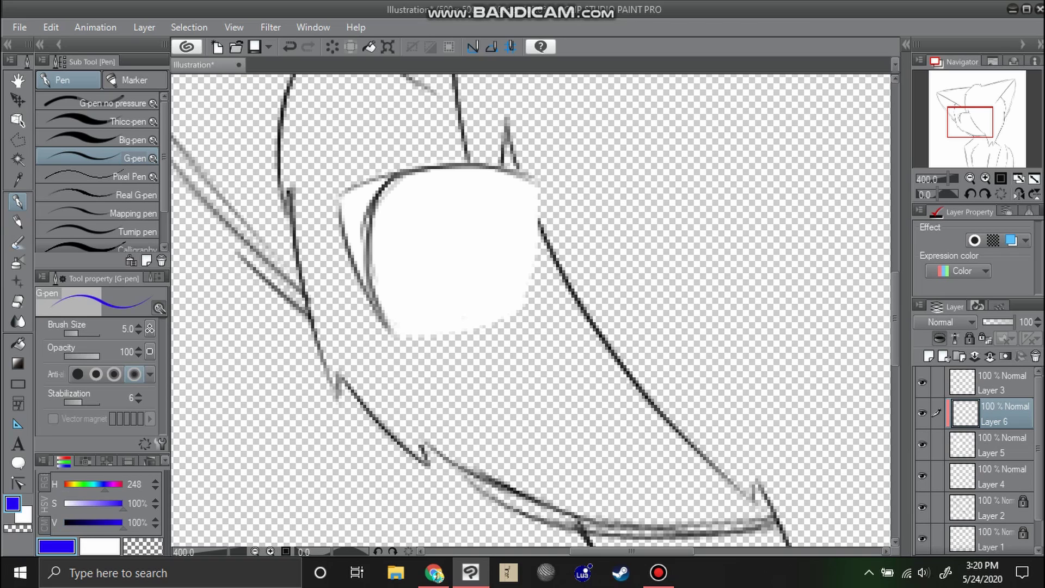
pyautogui.click(105, 504)
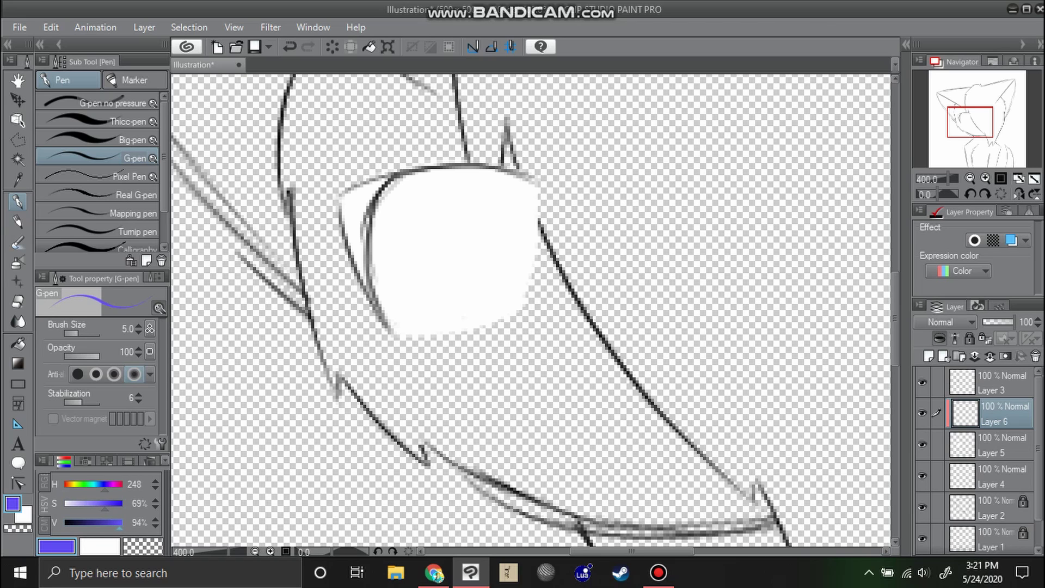
# - Paint the iris blue-violet with the Thicc-pen on Layer 6 and merge Layer 5 down into Layer 4
pyautogui.click(93, 121)
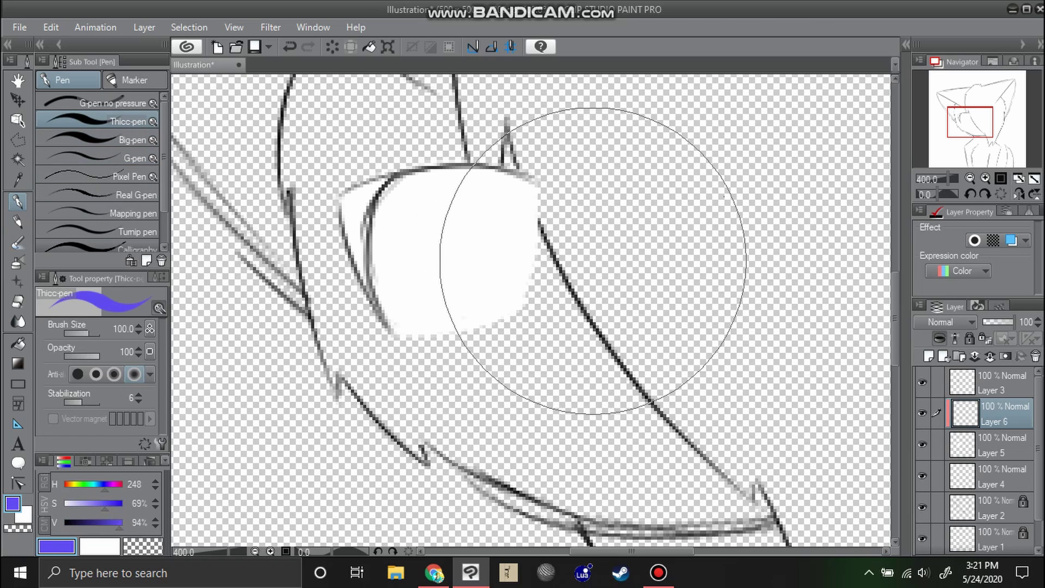
pyautogui.moveTo(593, 260)
pyautogui.mouseDown()
pyautogui.moveTo(578, 278)
pyautogui.moveTo(578, 260)
pyautogui.moveTo(590, 280)
pyautogui.moveTo(568, 308)
pyautogui.moveTo(550, 264)
pyautogui.moveTo(564, 303)
pyautogui.moveTo(533, 261)
pyautogui.moveTo(550, 285)
pyautogui.moveTo(528, 282)
pyautogui.moveTo(524, 260)
pyautogui.mouseUp()
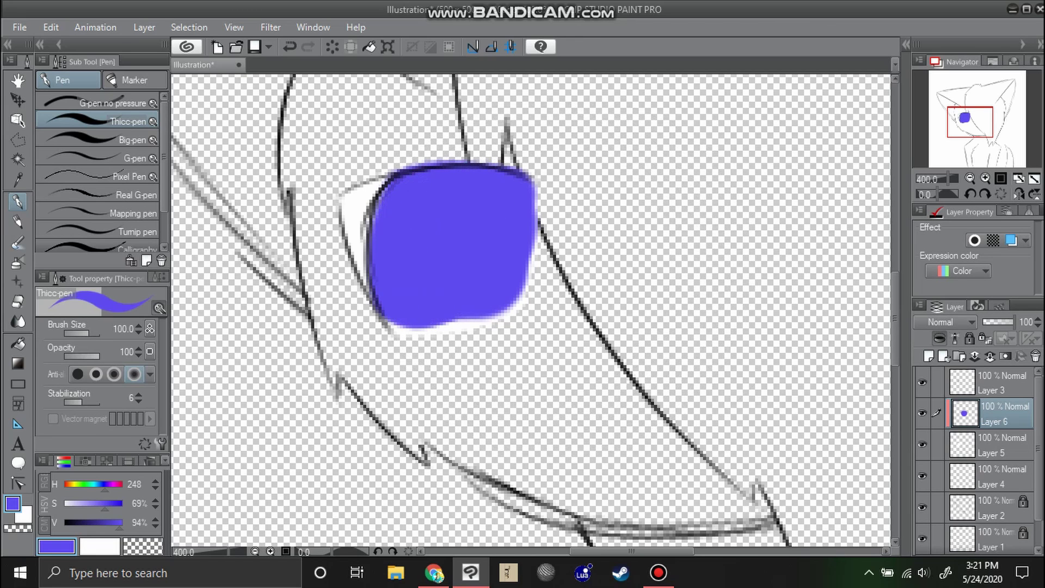
pyautogui.click(1000, 445)
pyautogui.click(990, 356)
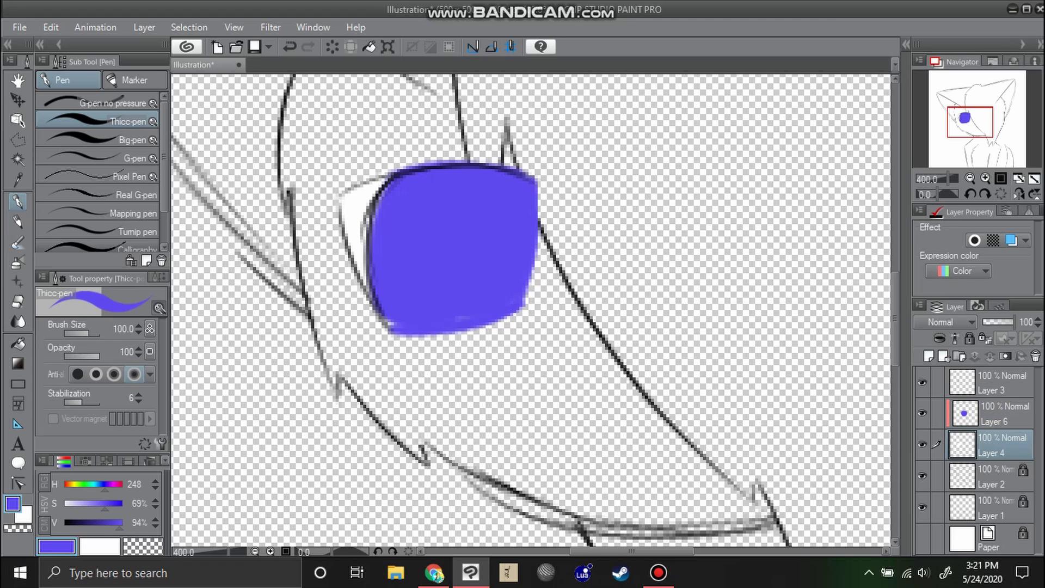
# - Erase the fill spilling over the eye's upper lid line on Layer 4
pyautogui.hotkey('alt', ']')
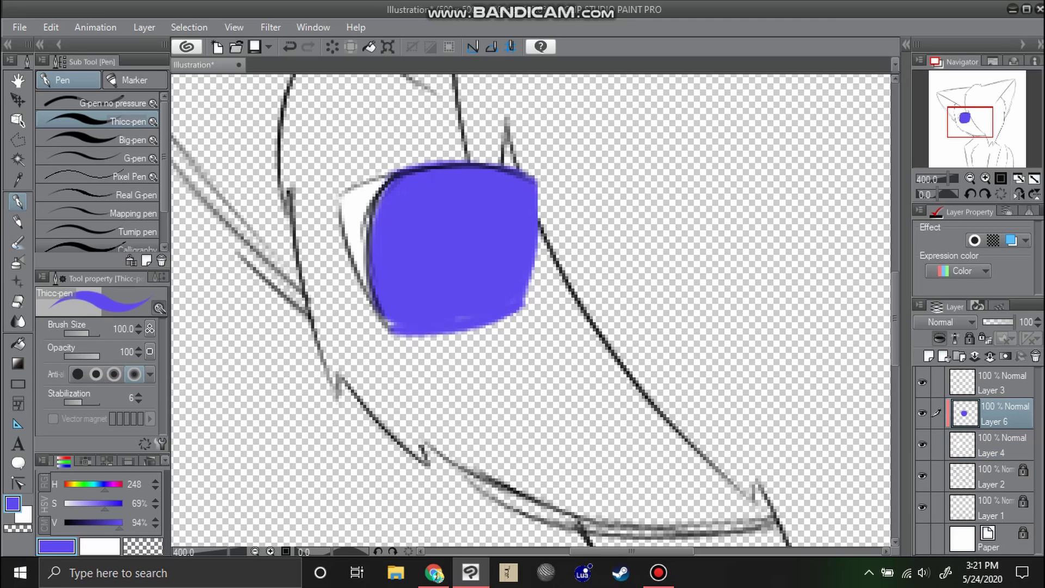
pyautogui.hotkey('alt', '[')
pyautogui.click(109, 158)
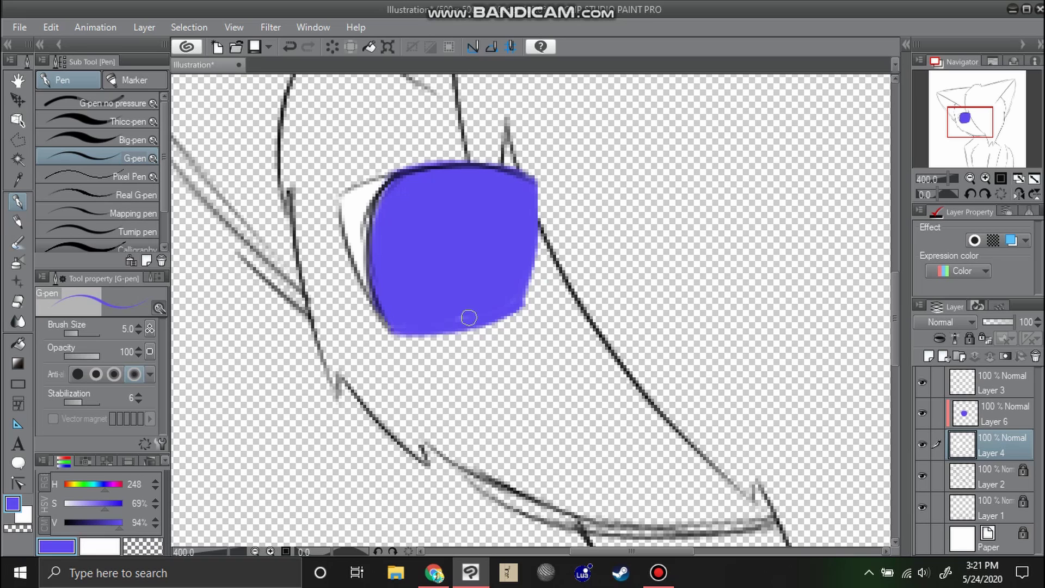
pyautogui.press('e')
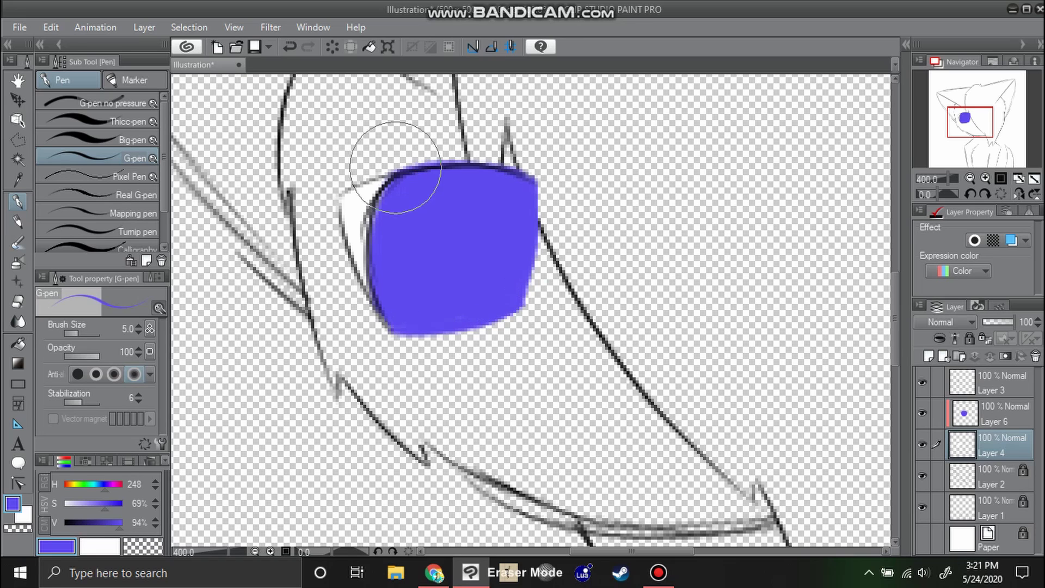
pyautogui.moveTo(425, 156); pyautogui.dragTo(440, 153)
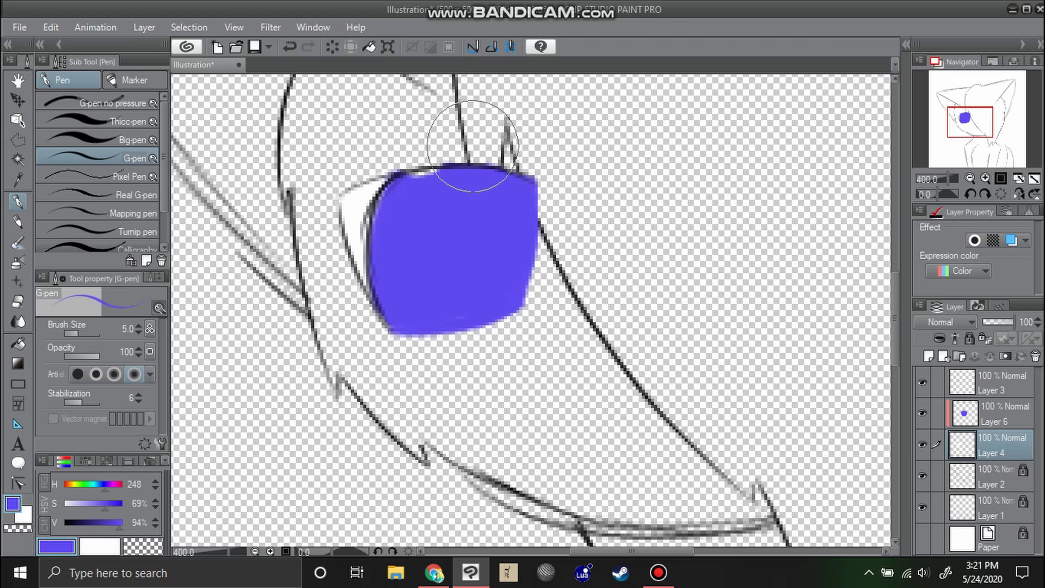
pyautogui.press('e')
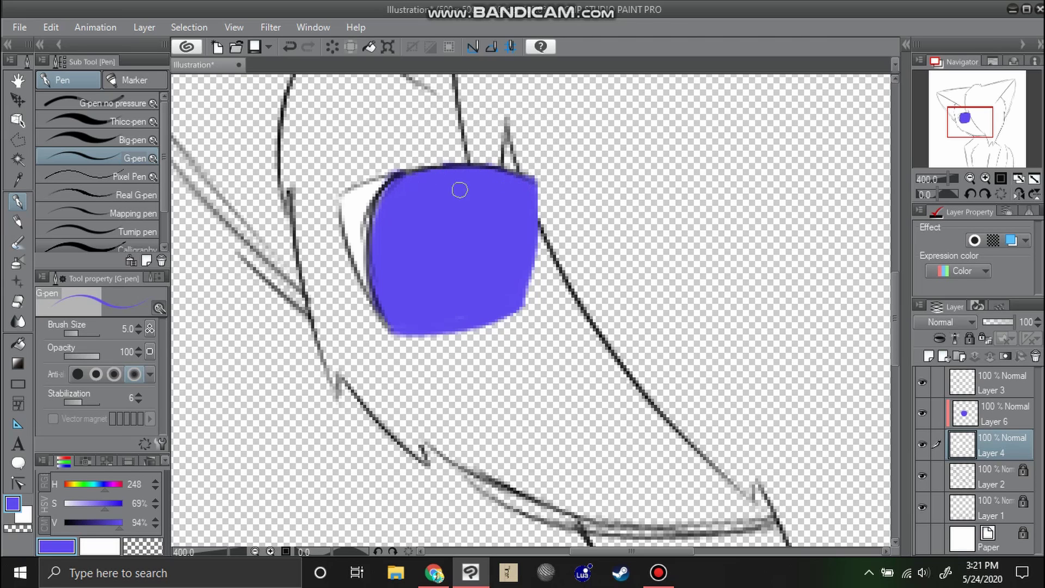
# - Merge the iris colour and eye line layers into Layer 4 and move it below Layer 2
pyautogui.click(1005, 414)
pyautogui.click(990, 357)
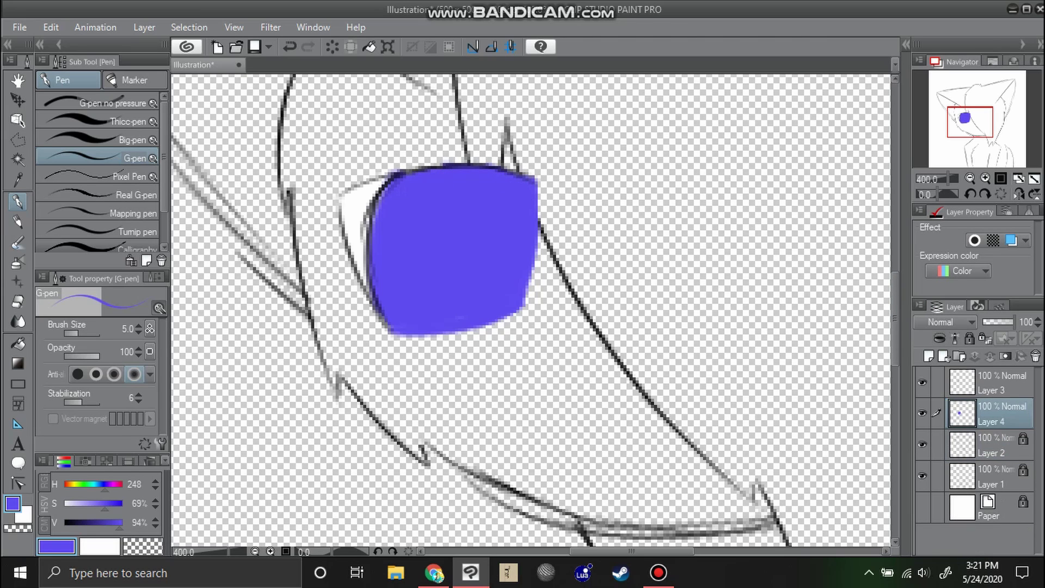
pyautogui.click(1004, 383)
pyautogui.hotkey('ctrl', 'z')
pyautogui.hotkey('ctrl', 'alt', '0')
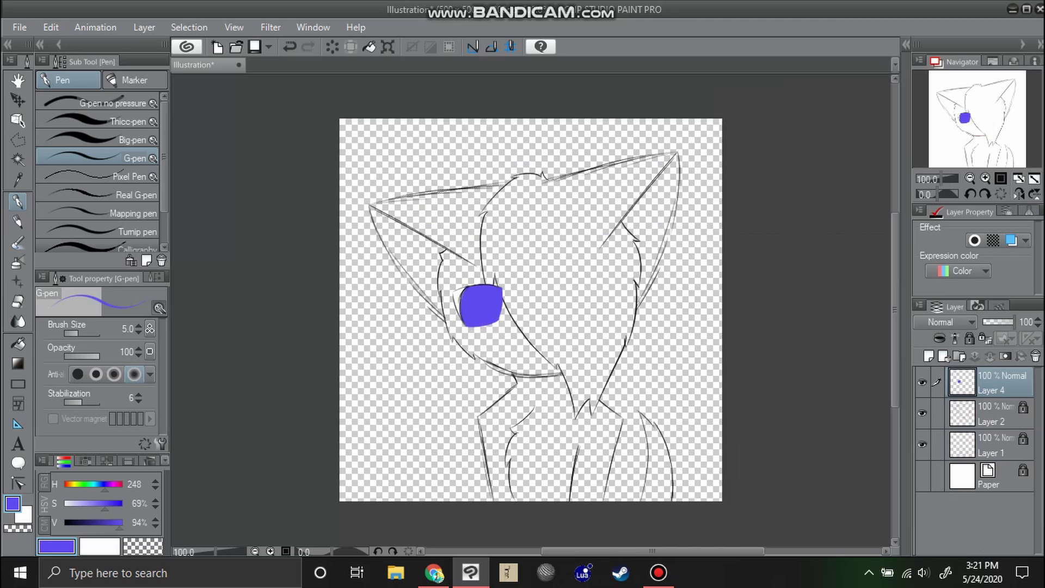
pyautogui.moveTo(1004, 383); pyautogui.dragTo(1005, 425)
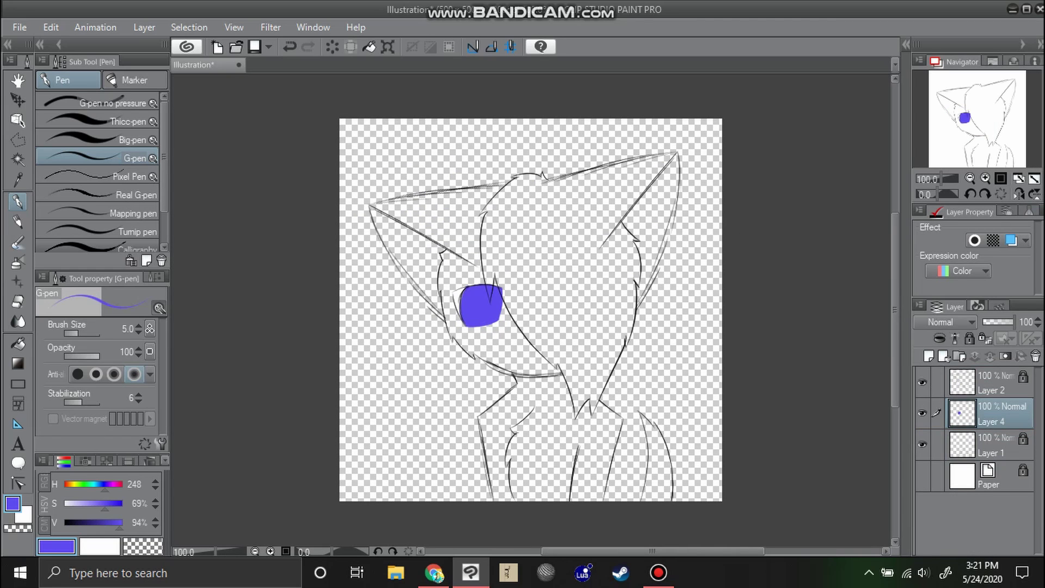
# - Set the pen colour to black and add a new layer above Layer 4 for the nose
pyautogui.hotkey('ctrl', '+')
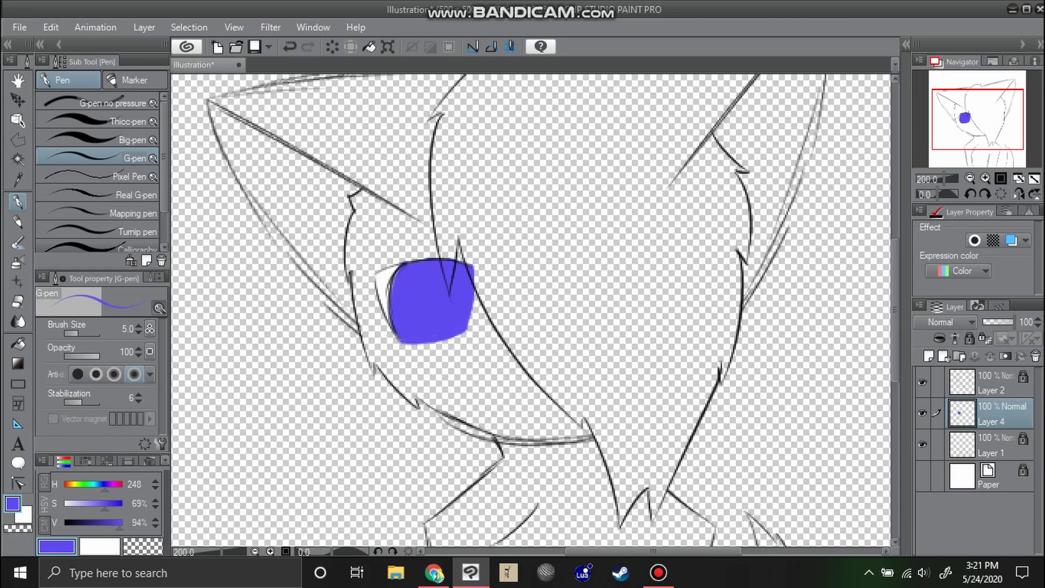
pyautogui.scroll(-1, 530, 310)
pyautogui.moveTo(105, 503); pyautogui.dragTo(63, 503)
pyautogui.moveTo(119, 522); pyautogui.dragTo(63, 522)
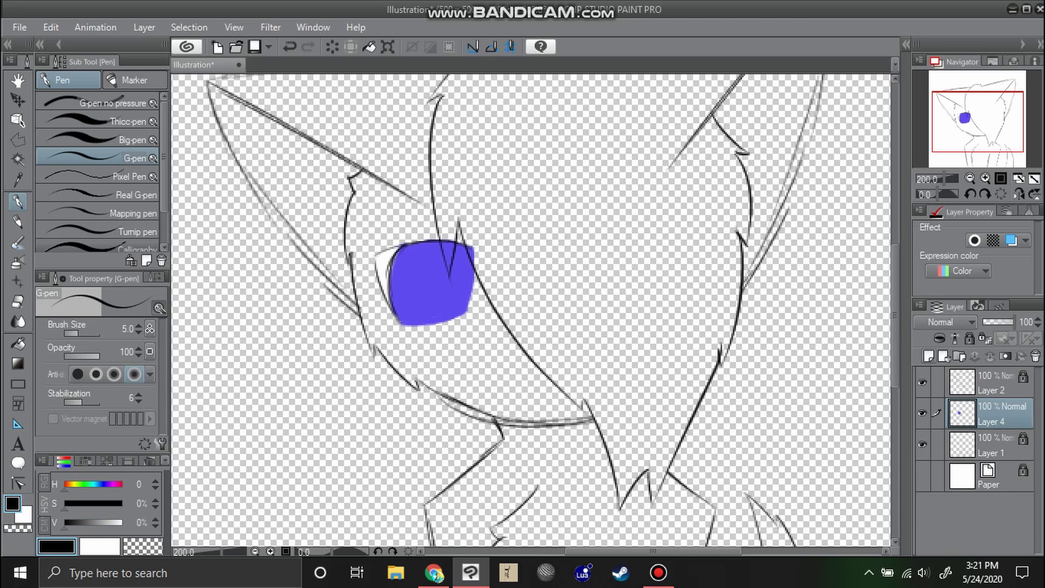
pyautogui.hotkey('ctrl', 'shift', 'n')
pyautogui.click(985, 178)
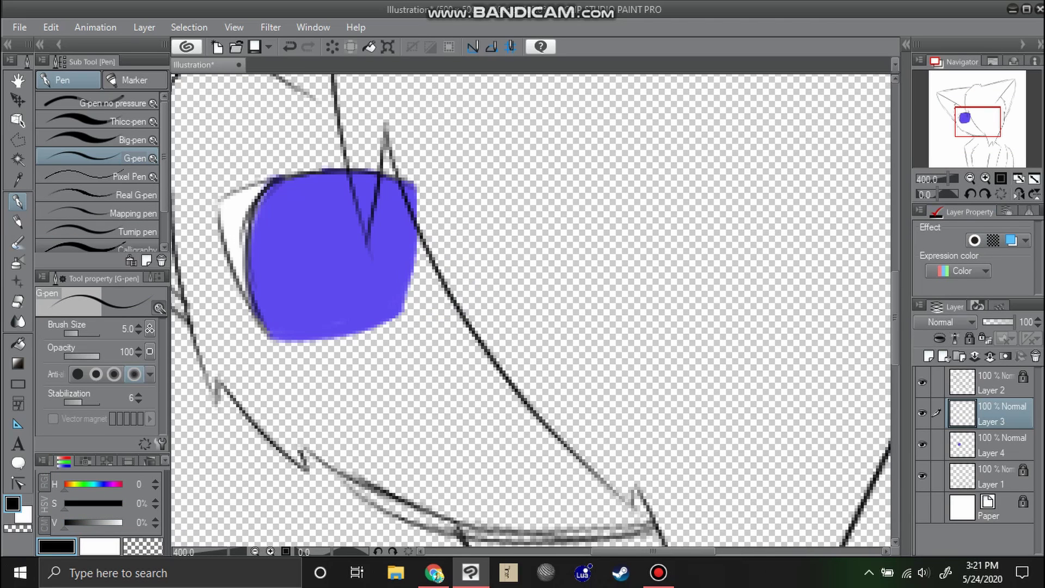
# - Outline a small rounded triangular nose on the muzzle line below the eye with the G-pen
pyautogui.moveTo(522, 339); pyautogui.dragTo(546, 241)
pyautogui.moveTo(517, 275)
pyautogui.mouseDown()
pyautogui.moveTo(584, 267)
pyautogui.moveTo(573, 305)
pyautogui.mouseUp()
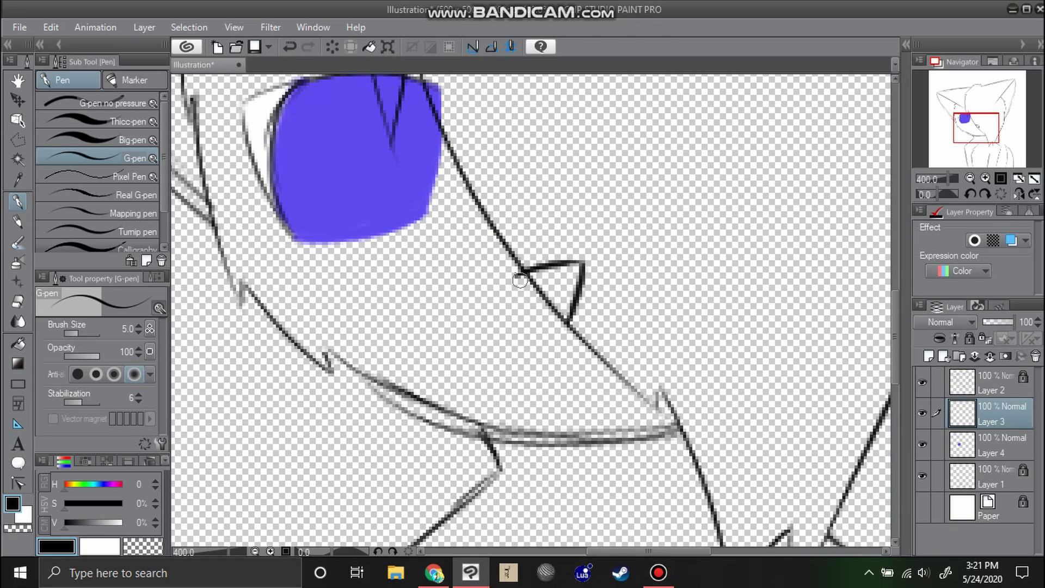
pyautogui.moveTo(518, 276)
pyautogui.mouseDown()
pyautogui.moveTo(533, 300)
pyautogui.moveTo(569, 320)
pyautogui.mouseUp()
pyautogui.click(969, 178)
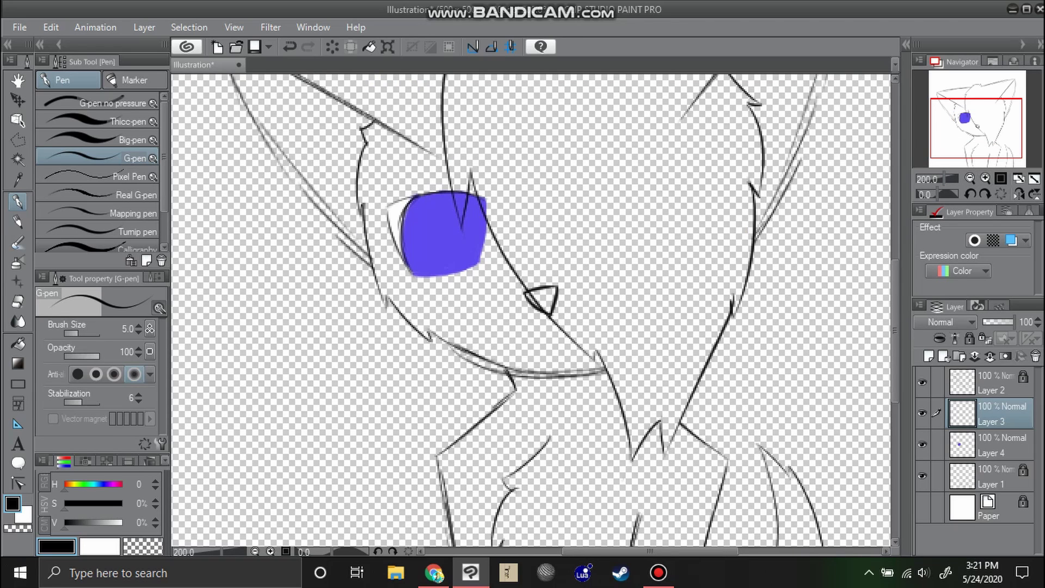
# - Rotate the nose outline slightly clockwise and shift it a little back over the muzzle line
pyautogui.hotkey('ctrl', 't')
pyautogui.moveTo(573, 285); pyautogui.dragTo(576, 288)
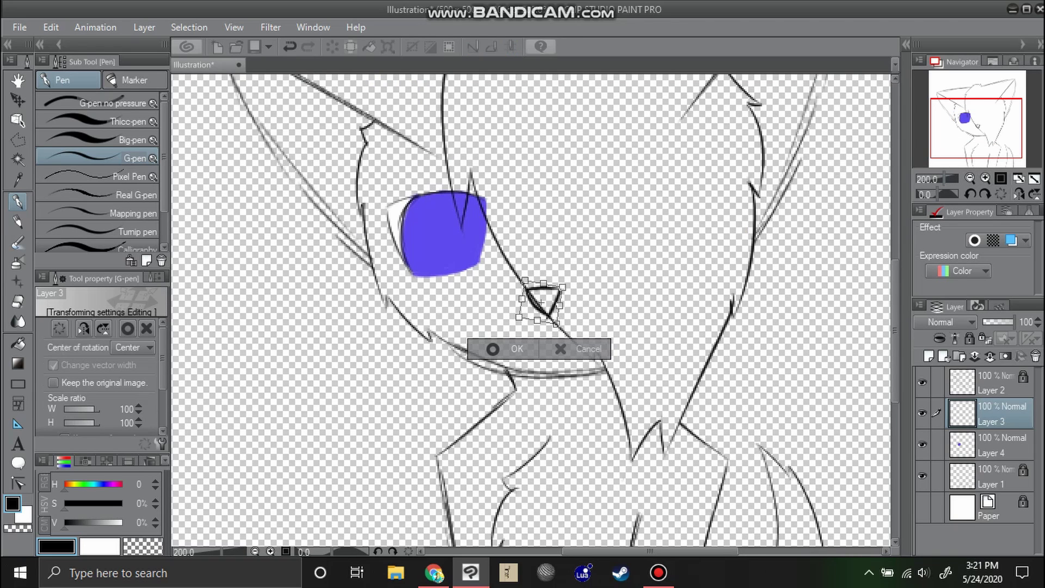
pyautogui.press('Return')
pyautogui.press('k')
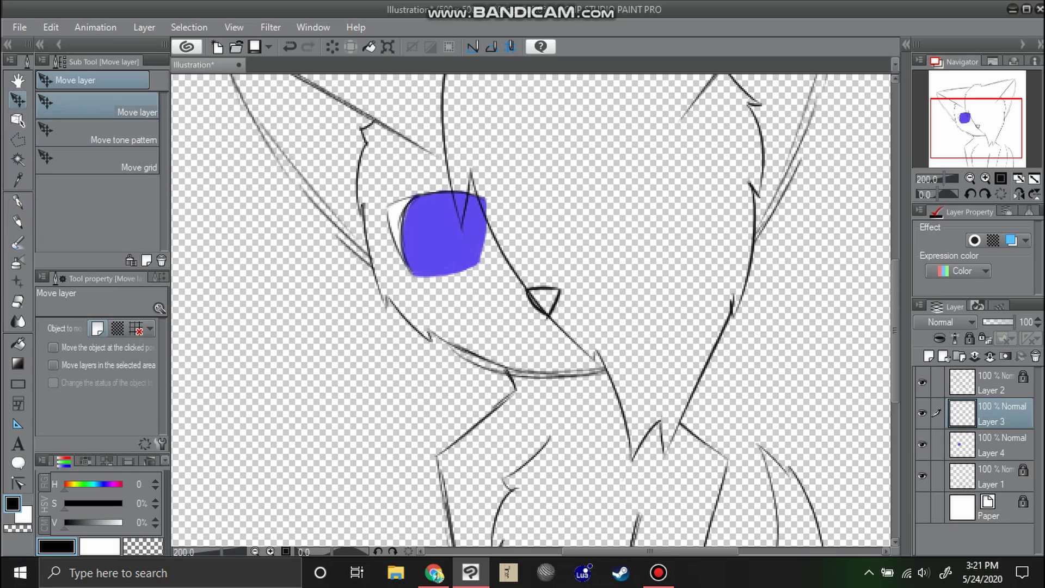
pyautogui.moveTo(544, 300); pyautogui.dragTo(538, 298)
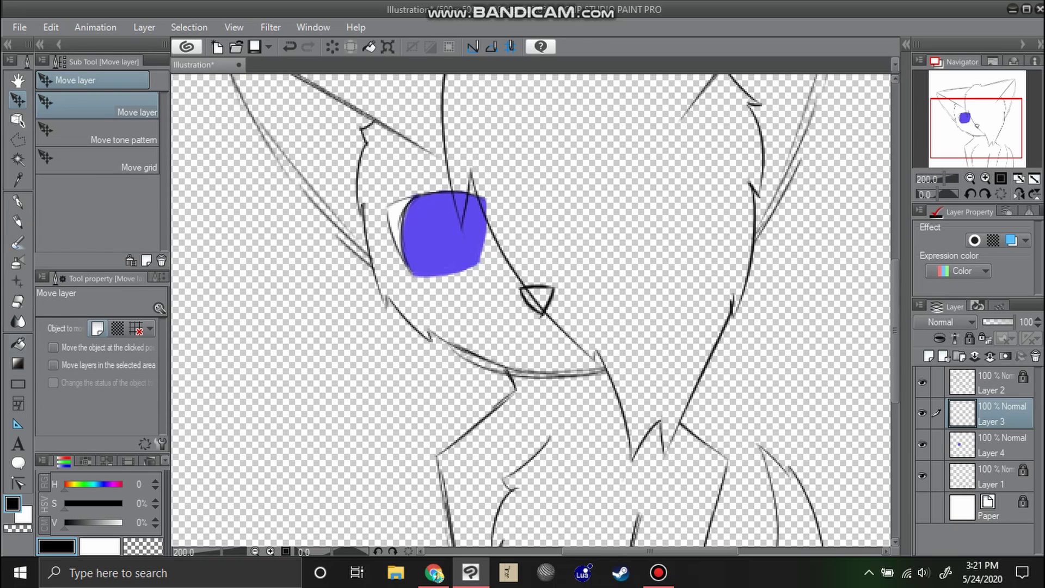
# - Fill the nose outline with black, referring only to the editing layer
pyautogui.press('g')
pyautogui.click(98, 106)
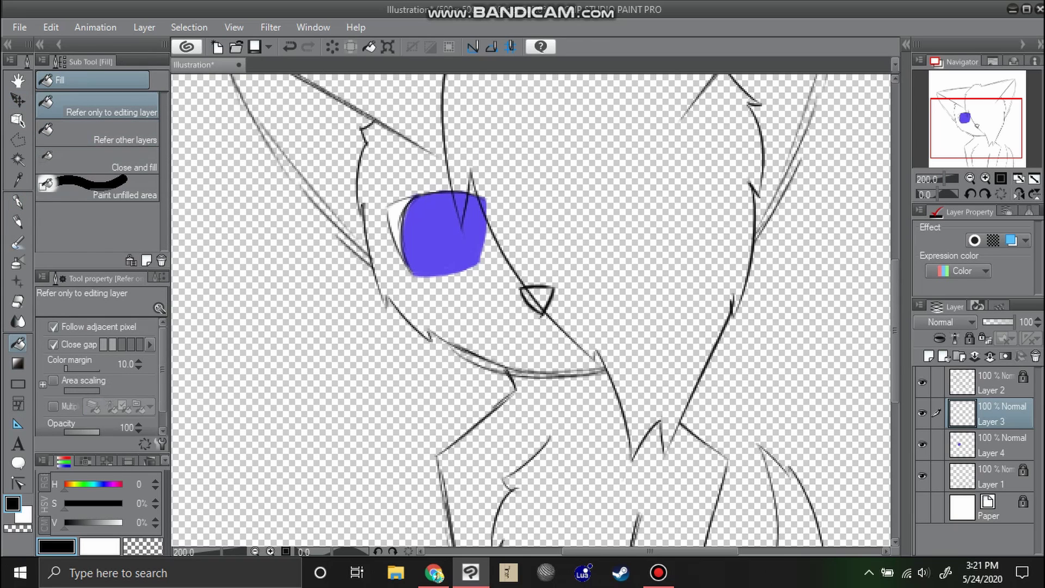
pyautogui.click(537, 295)
pyautogui.press('p')
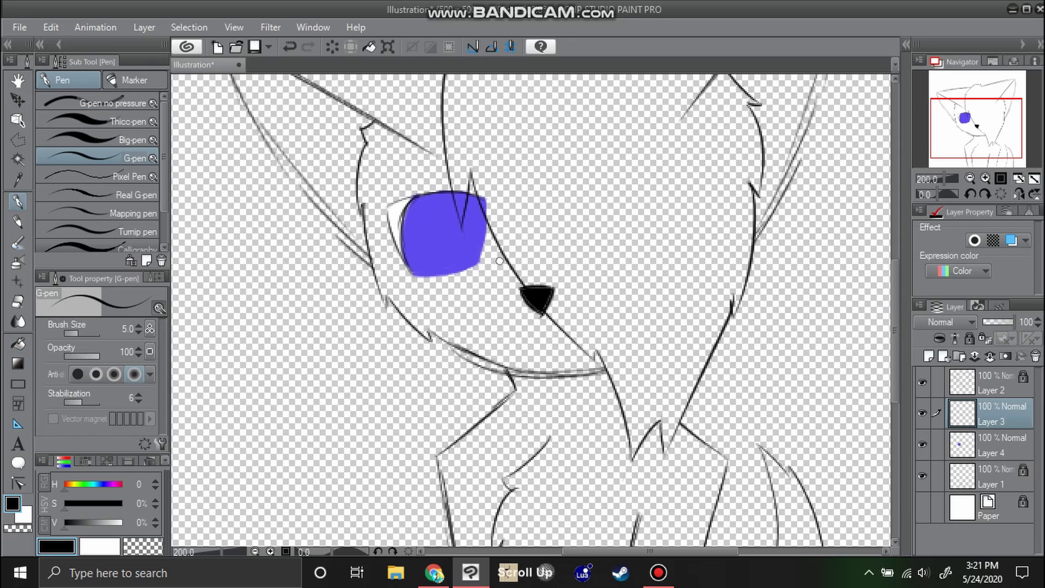
pyautogui.scroll(5, 613, 351)
pyautogui.moveTo(613, 351)
pyautogui.mouseDown()
pyautogui.moveTo(587, 397)
pyautogui.moveTo(540, 341)
pyautogui.moveTo(614, 345)
pyautogui.mouseUp()
pyautogui.click(1034, 178)
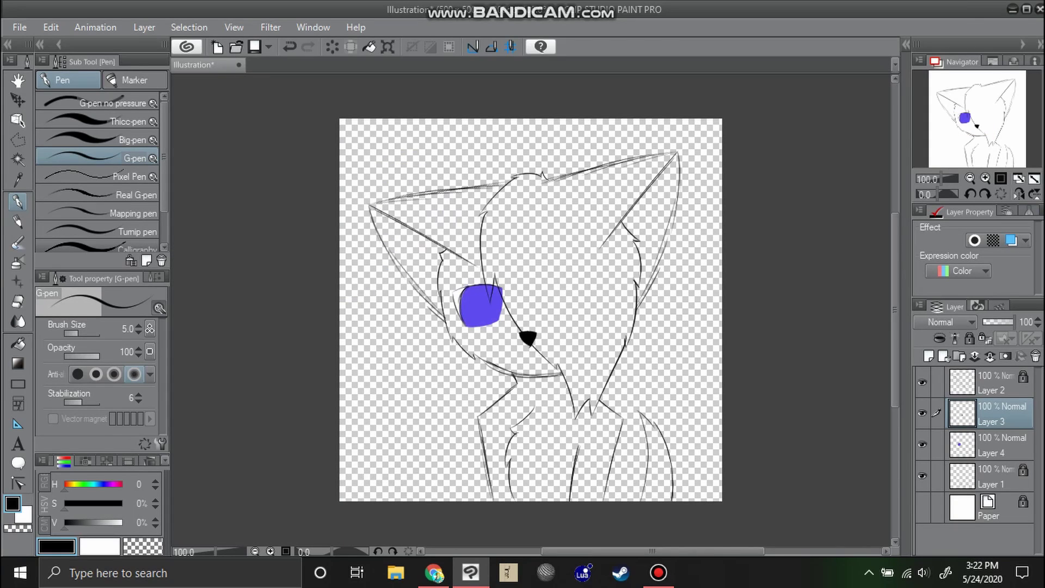
# - Merge the nose layer down into the eye layer, Layer 4
pyautogui.click(922, 445)
pyautogui.click(922, 445)
pyautogui.click(659, 572)
pyautogui.click(659, 572)
pyautogui.hotkey('ctrl', 'e')
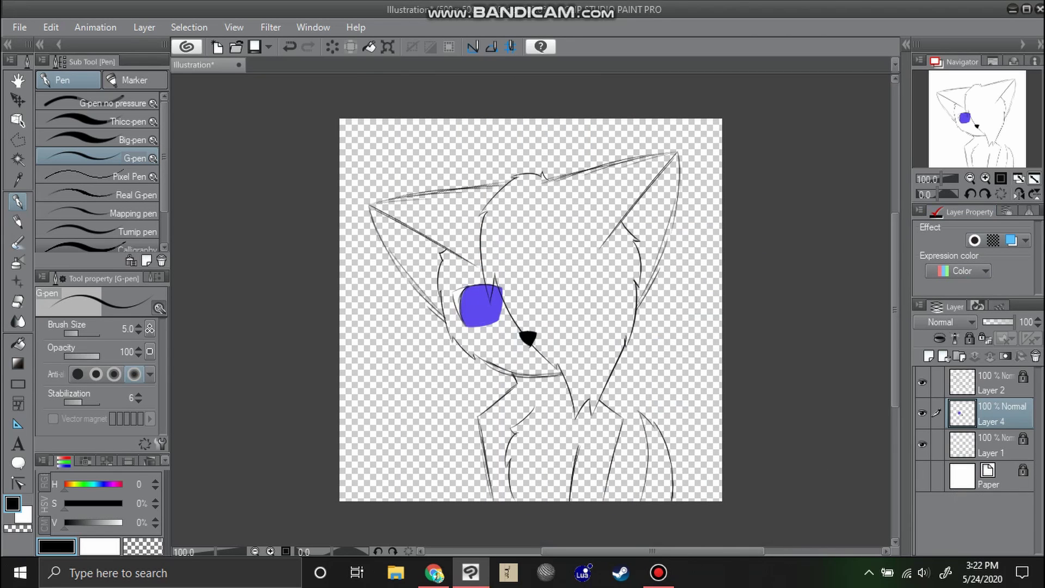
# - Move Layer 4 with the eye and nose below Layer 1 in the layer stack
pyautogui.click(923, 413)
pyautogui.click(923, 413)
pyautogui.moveTo(1002, 415); pyautogui.dragTo(1002, 455)
# - Unlock Layer 1 and Layer 2 and merge both down into Layer 4
pyautogui.click(991, 414)
pyautogui.click(936, 383)
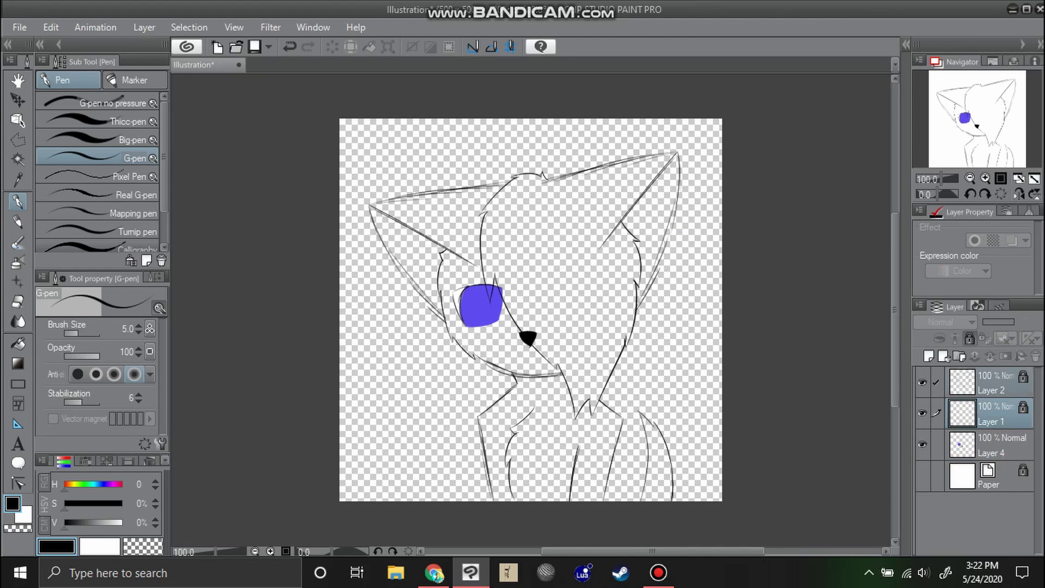
pyautogui.click(970, 338)
pyautogui.click(996, 383)
pyautogui.click(990, 357)
pyautogui.click(990, 357)
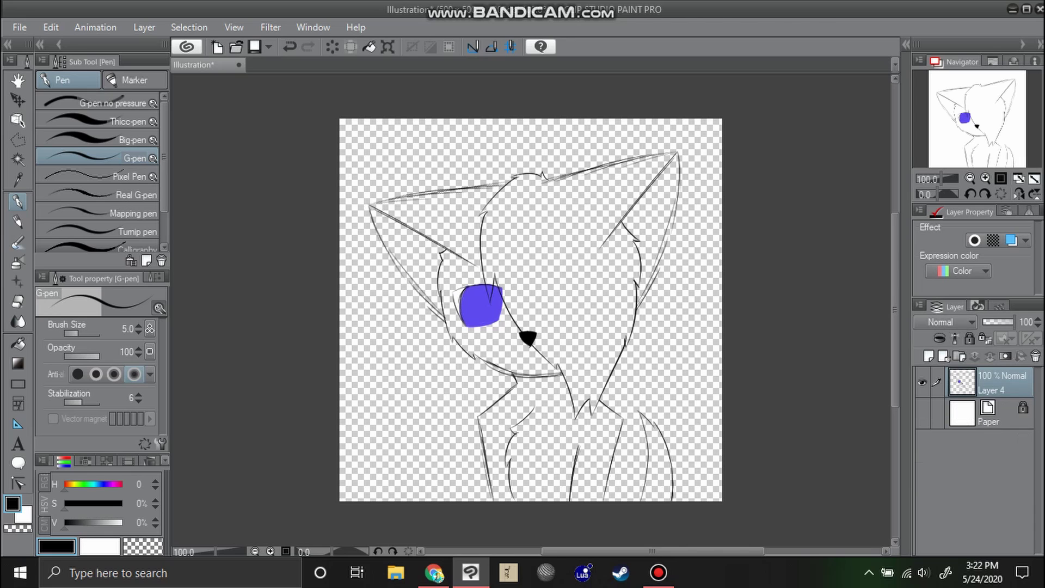
# - Lock the merged Layer 4 and add a new layer directly beneath it, above the Paper layer
pyautogui.click(970, 338)
pyautogui.click(999, 415)
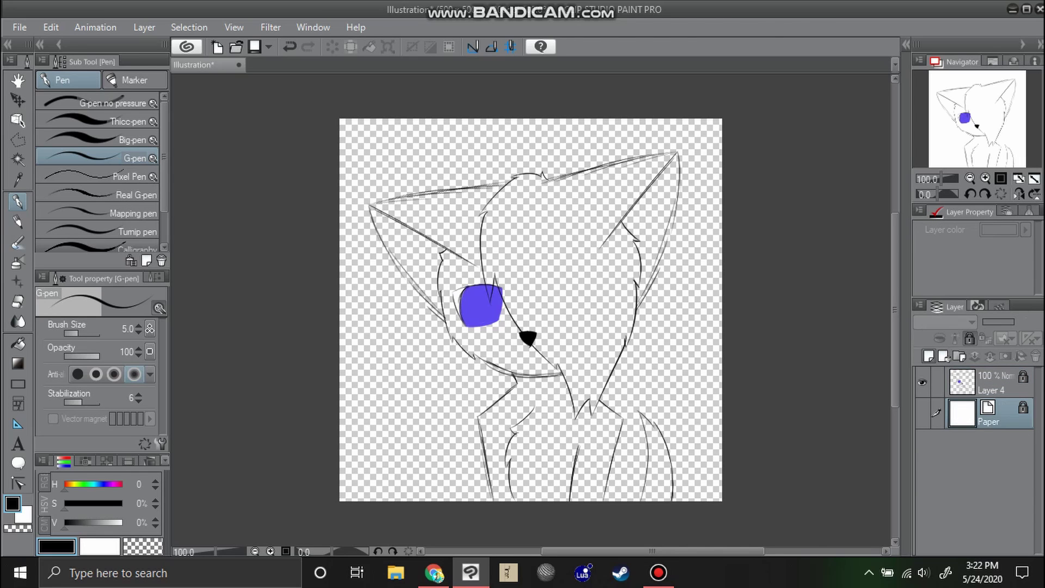
pyautogui.click(929, 357)
pyautogui.click(986, 178)
pyautogui.moveTo(977, 119); pyautogui.dragTo(979, 116)
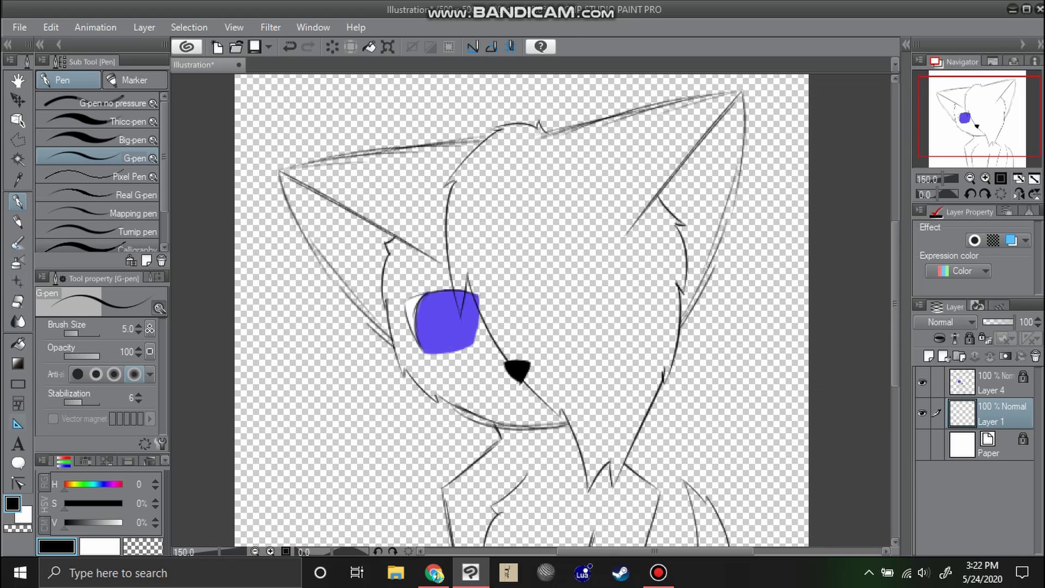
# - Fill the whole new layer with orange-red at hue 13, saturation 97%, value 90%
pyautogui.click(68, 485)
pyautogui.moveTo(65, 504); pyautogui.dragTo(123, 504)
pyautogui.moveTo(65, 522); pyautogui.dragTo(116, 503)
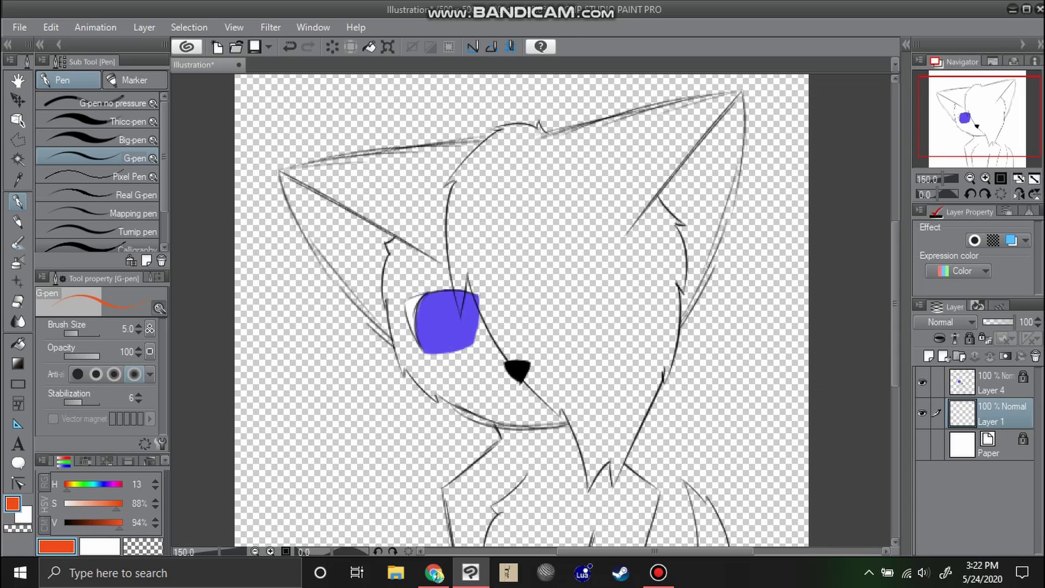
pyautogui.moveTo(118, 504); pyautogui.dragTo(123, 503)
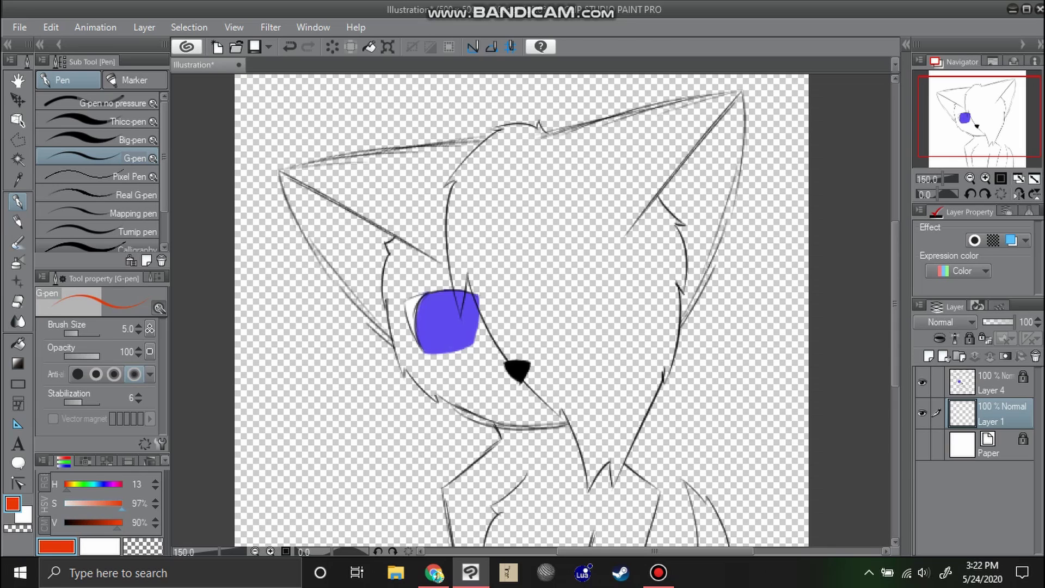
pyautogui.hotkey('alt', 'Delete')
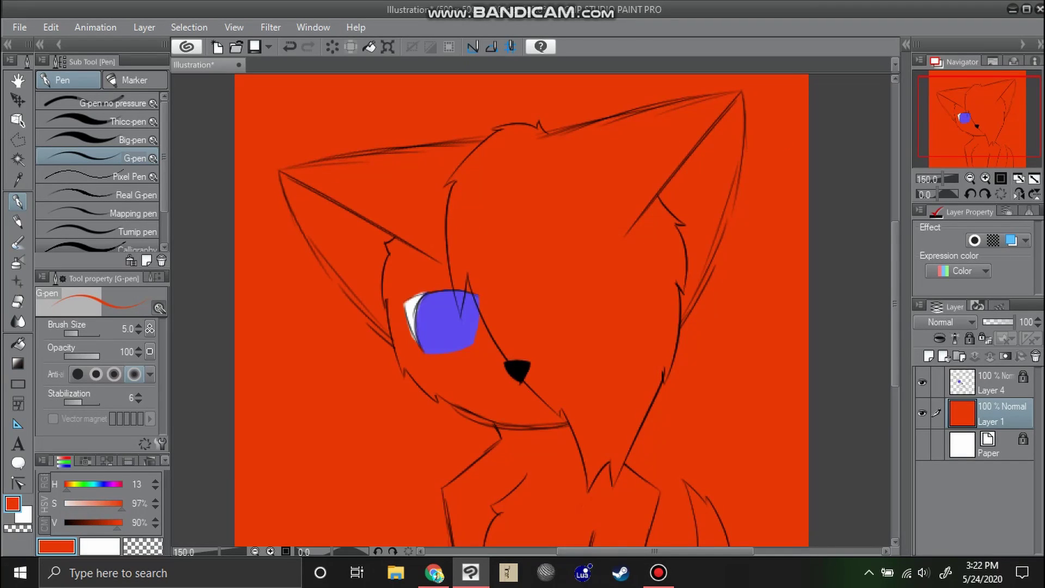
# - Auto-select the area outside the character's outline on Layer 4 and clear it from the orange-red fill on Layer 1
pyautogui.click(970, 179)
pyautogui.click(992, 390)
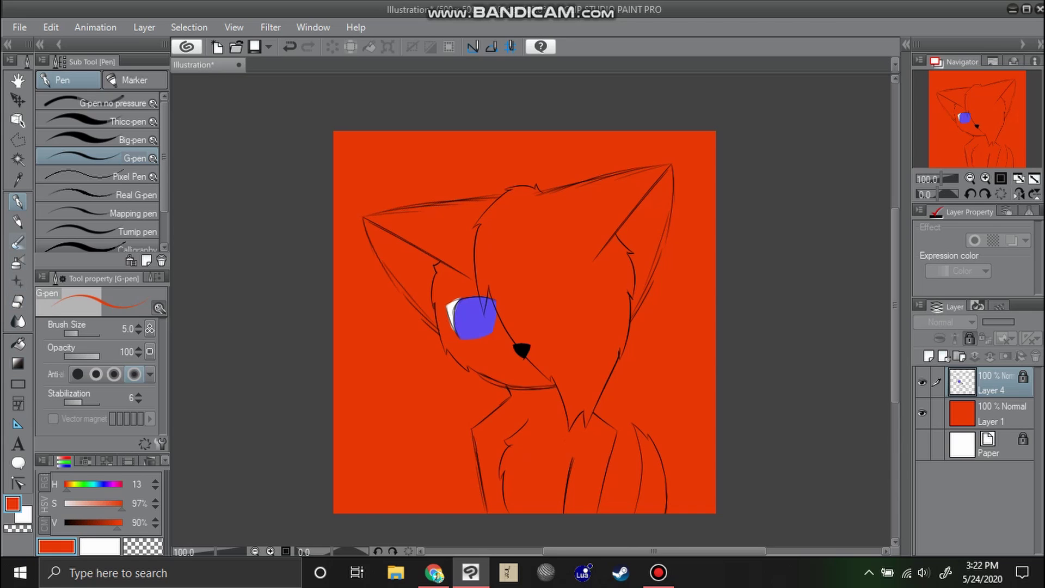
pyautogui.click(18, 159)
pyautogui.click(403, 177)
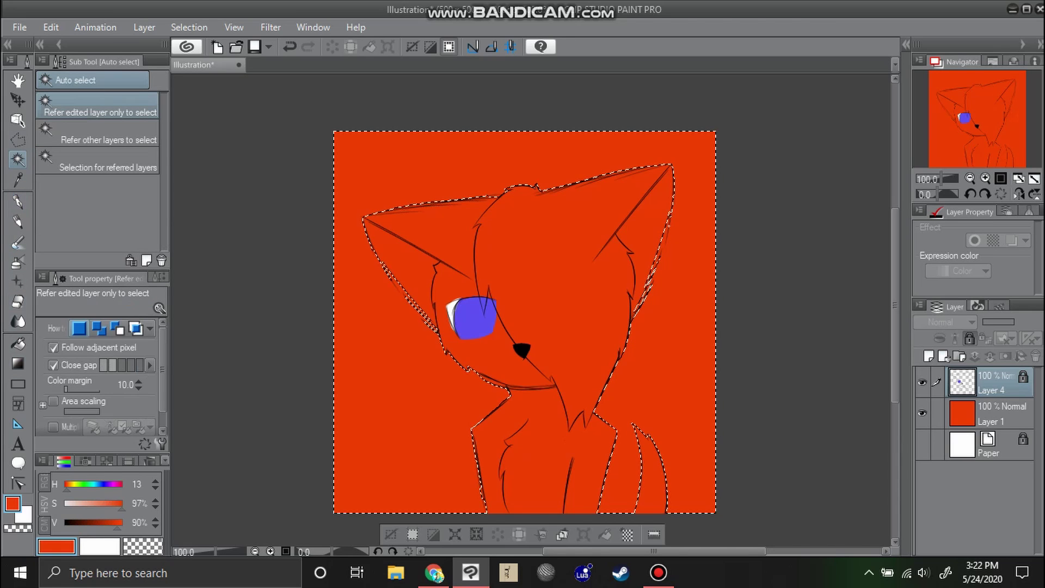
pyautogui.click(992, 421)
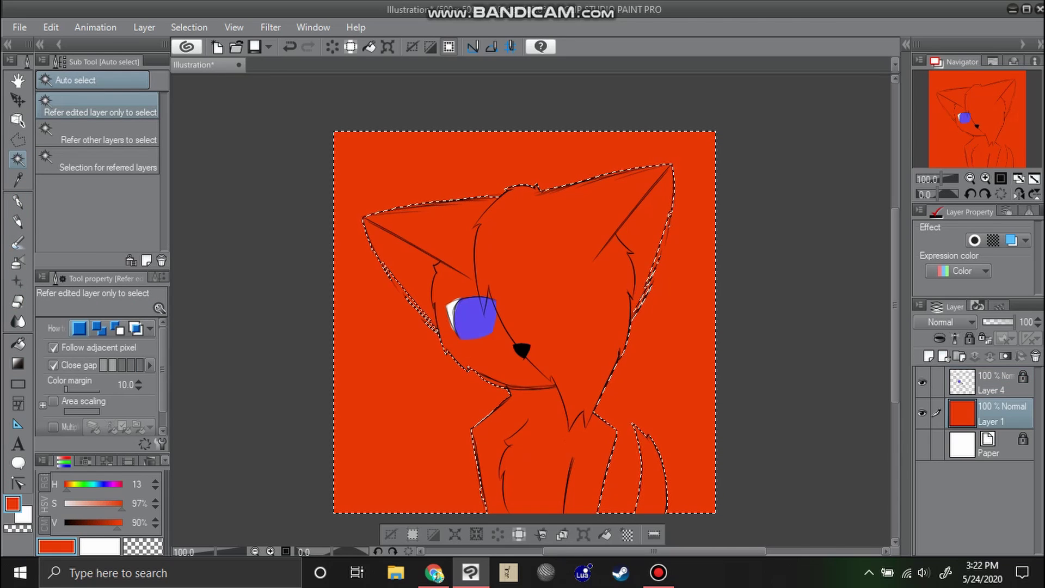
pyautogui.click(497, 534)
pyautogui.hotkey('ctrl', 'd')
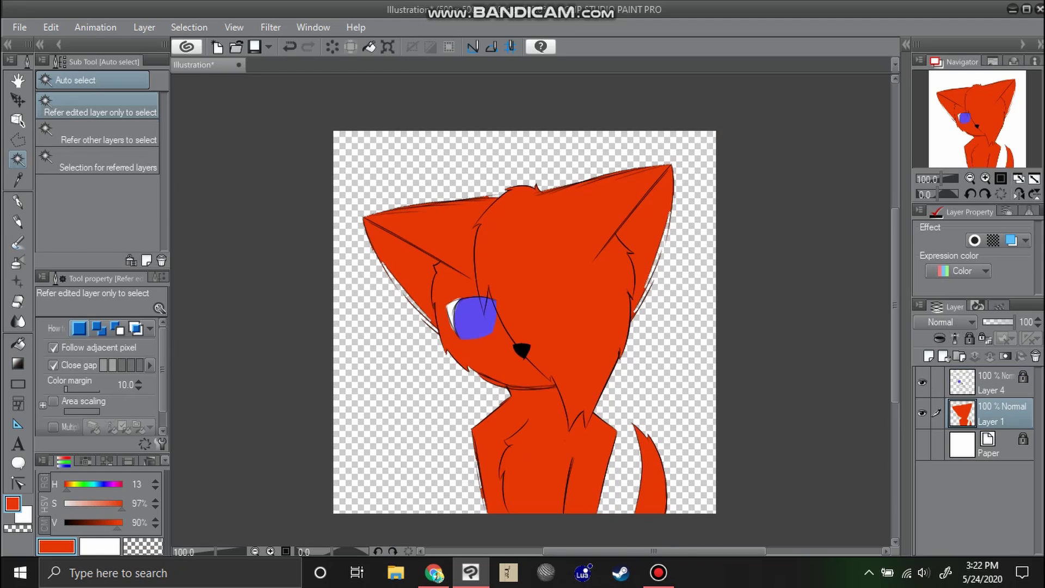
# - Add a new layer above the orange-red fill and set the colour to dark red at hue 0, saturation 86%, value 70%
pyautogui.hotkey('ctrl', 'shift', 'n')
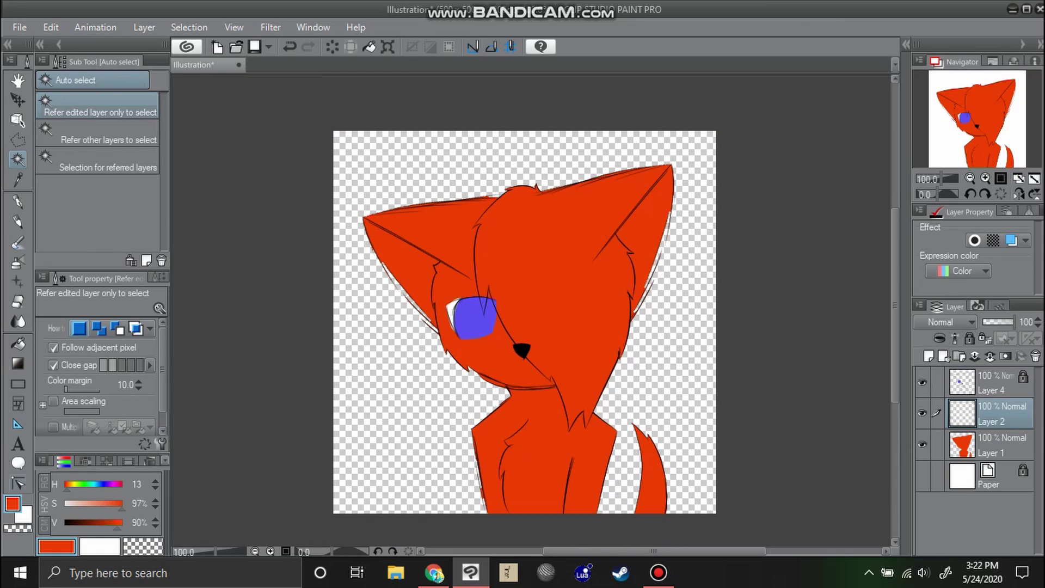
pyautogui.click(985, 179)
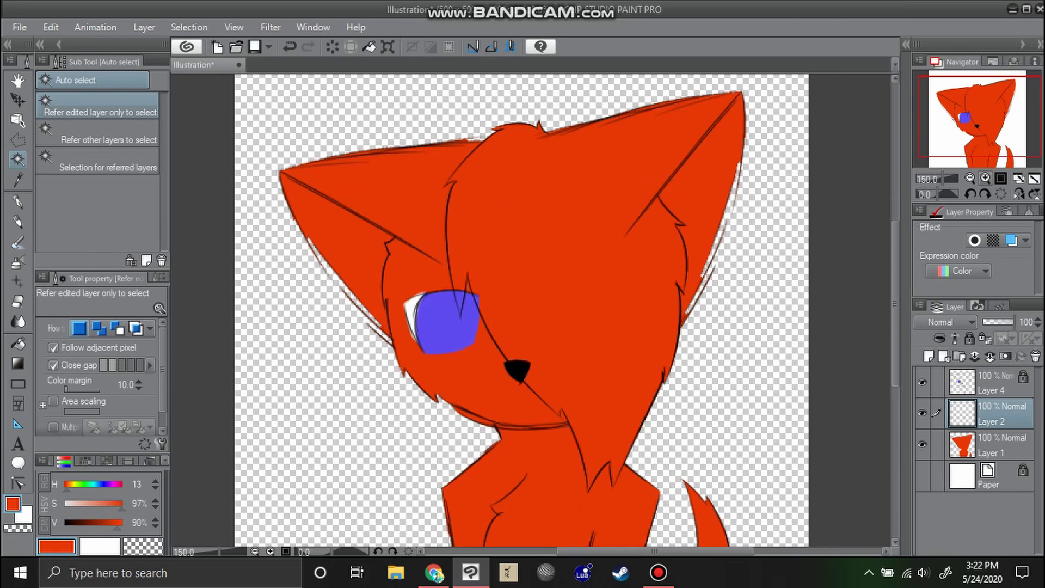
pyautogui.moveTo(980, 116)
pyautogui.mouseDown()
pyautogui.moveTo(982, 131)
pyautogui.moveTo(987, 120)
pyautogui.mouseUp()
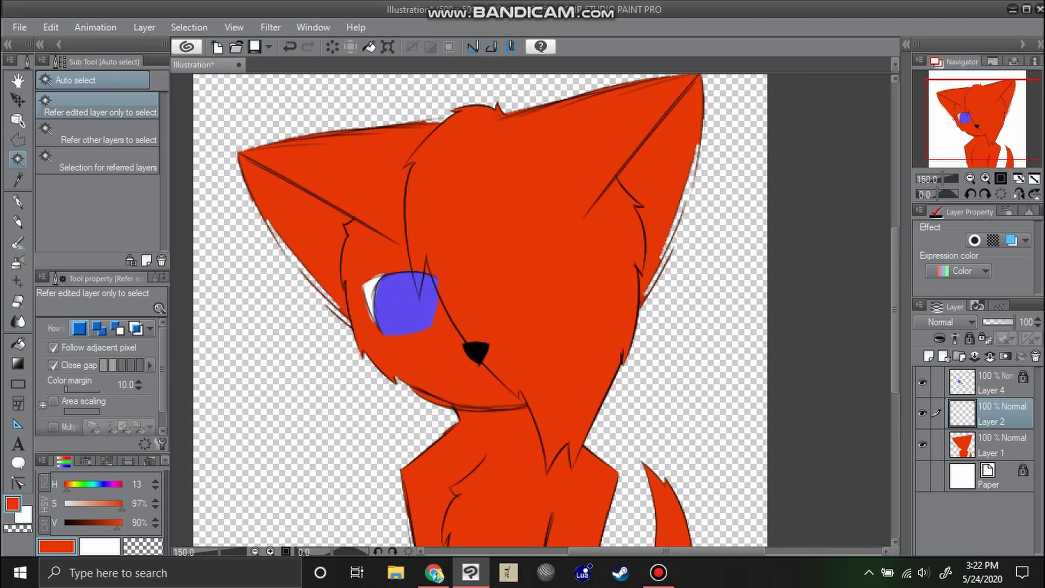
pyautogui.click(65, 485)
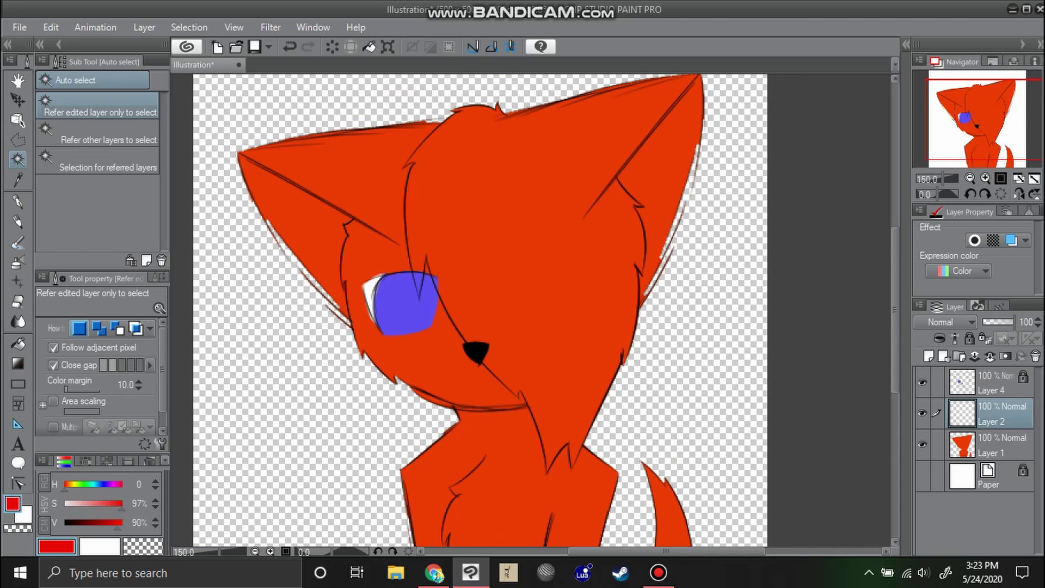
pyautogui.moveTo(122, 505); pyautogui.dragTo(123, 524)
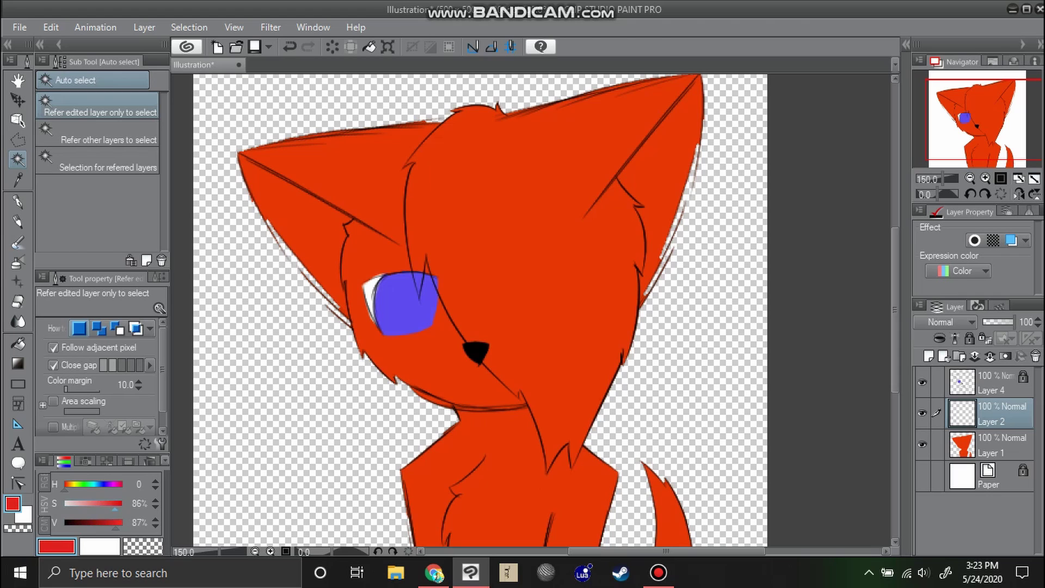
pyautogui.click(106, 523)
pyautogui.click(117, 504)
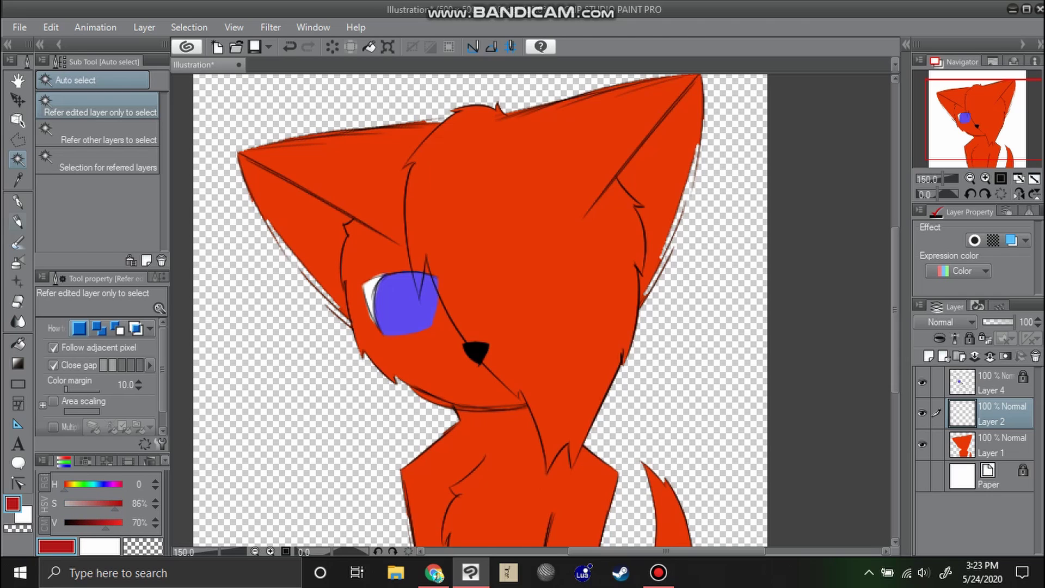
# - Draw a jagged dark red marking line across the hair, from beside the eye to its far outer edge, with the G-pen
pyautogui.press('p')
pyautogui.scroll(2, 489, 287)
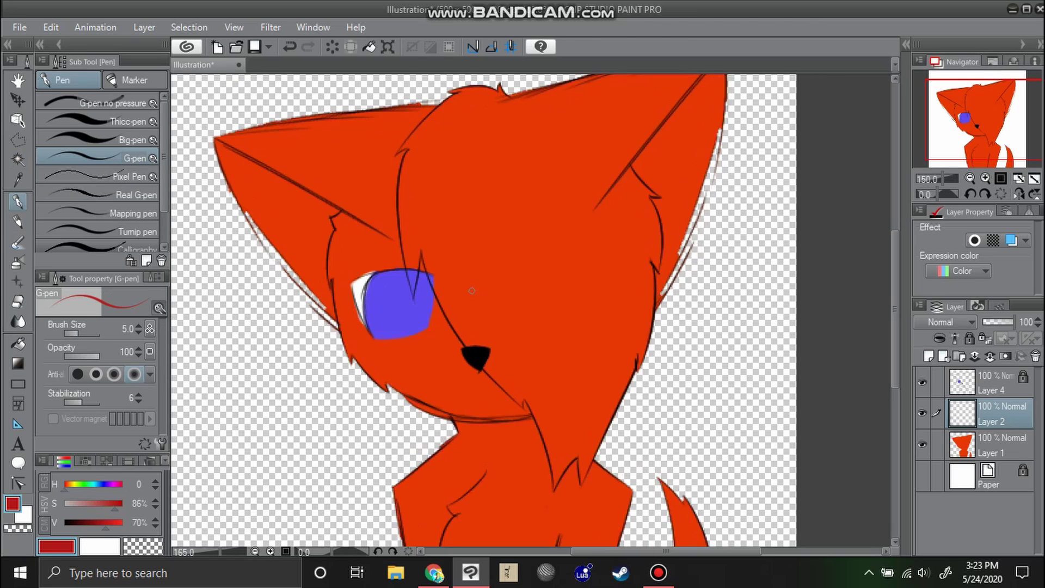
pyautogui.moveTo(428, 254); pyautogui.dragTo(450, 332)
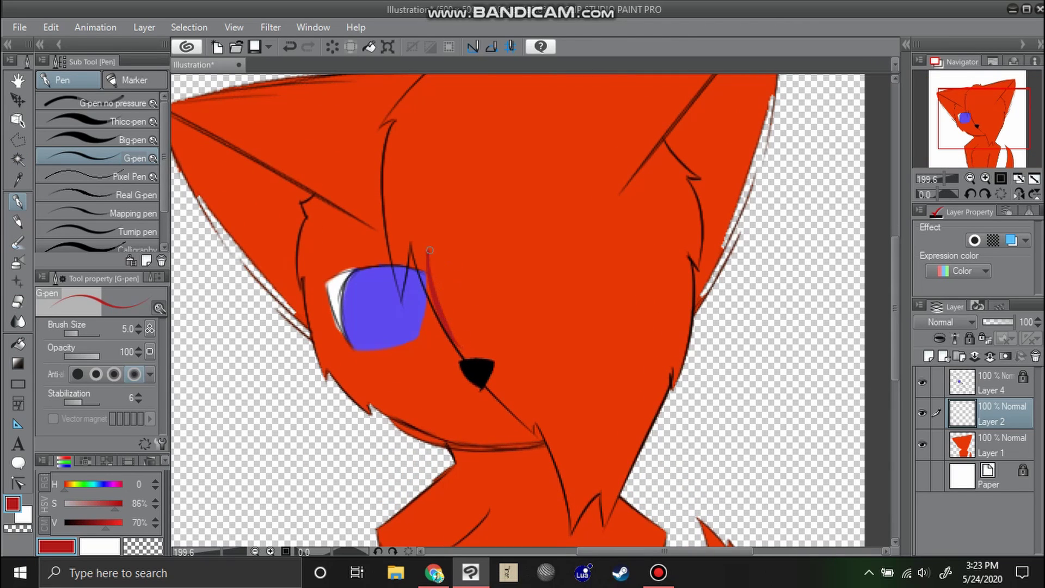
pyautogui.moveTo(430, 251)
pyautogui.mouseDown()
pyautogui.moveTo(484, 312)
pyautogui.moveTo(526, 344)
pyautogui.mouseUp()
pyautogui.moveTo(525, 302)
pyautogui.mouseDown()
pyautogui.moveTo(505, 231)
pyautogui.moveTo(617, 372)
pyautogui.moveTo(600, 356)
pyautogui.moveTo(603, 321)
pyautogui.moveTo(633, 395)
pyautogui.moveTo(647, 398)
pyautogui.moveTo(633, 383)
pyautogui.moveTo(666, 319)
pyautogui.mouseUp()
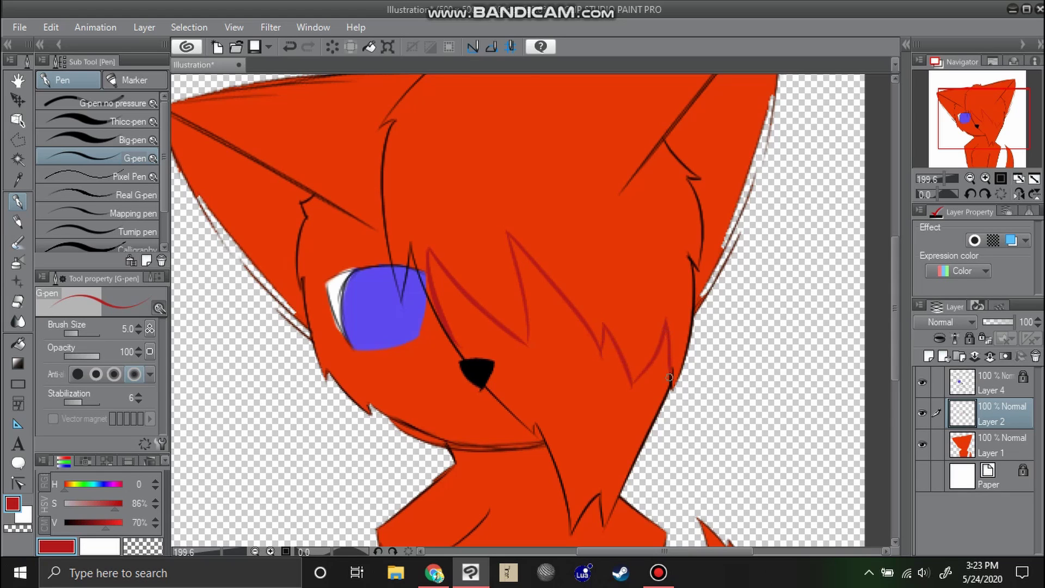
pyautogui.moveTo(670, 366); pyautogui.dragTo(669, 415)
# - Draw a jagged dark red marking line across the base of the tail with the G-pen
pyautogui.moveTo(875, 312); pyautogui.dragTo(882, 184)
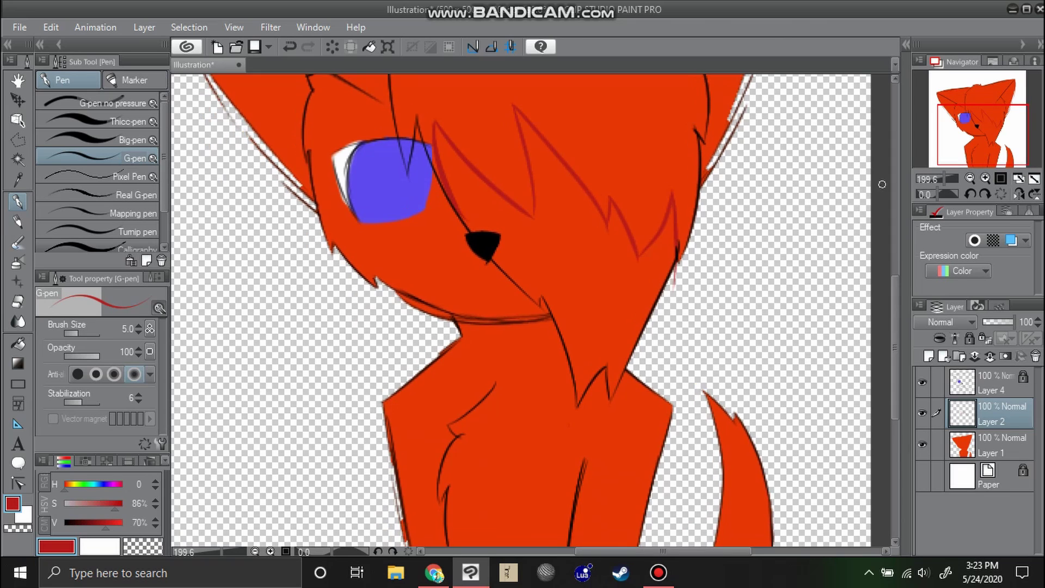
pyautogui.scroll(-3, 521, 311)
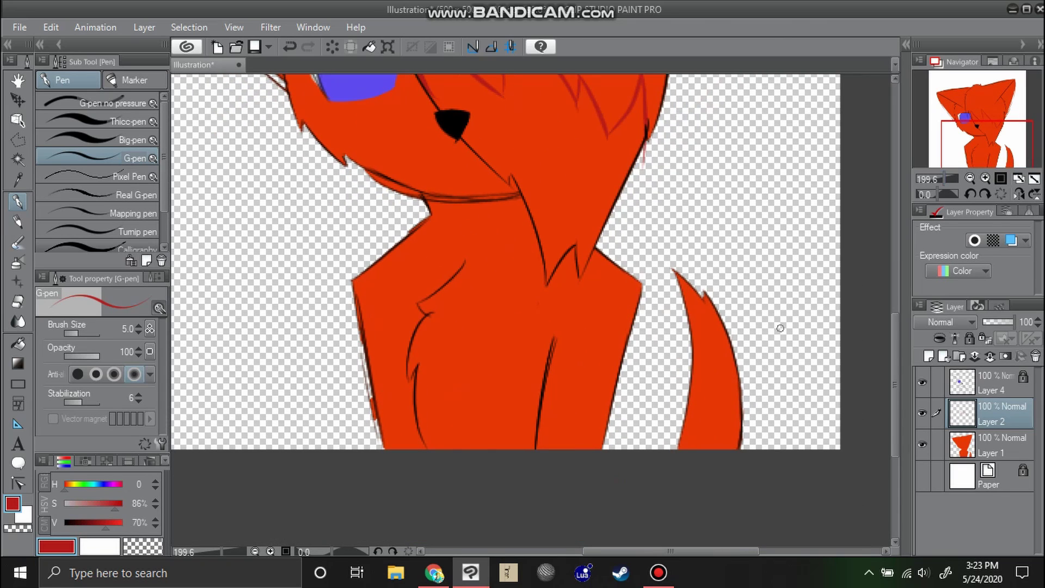
pyautogui.moveTo(696, 429); pyautogui.dragTo(680, 448)
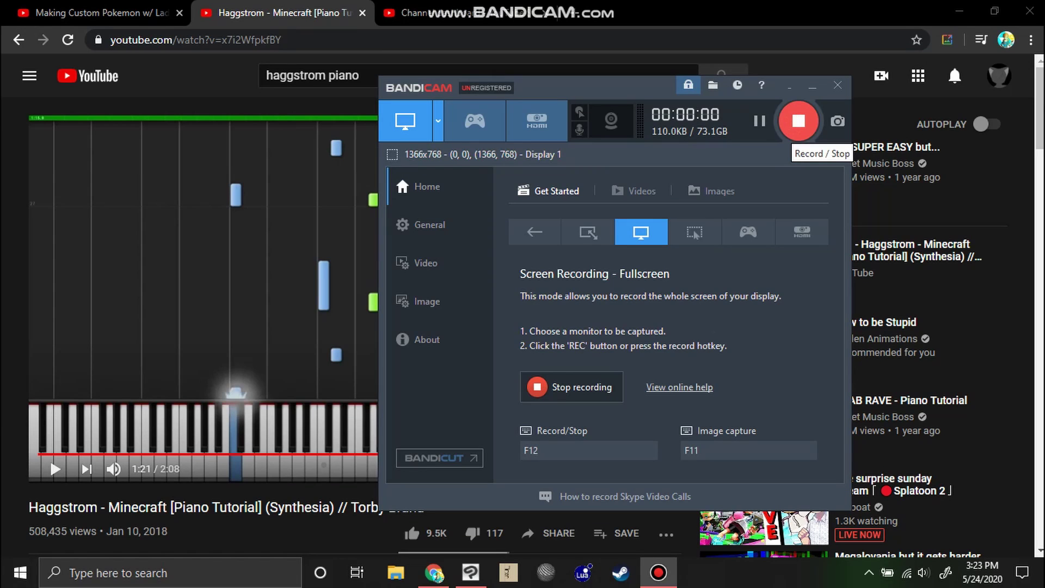
pyautogui.press('space')
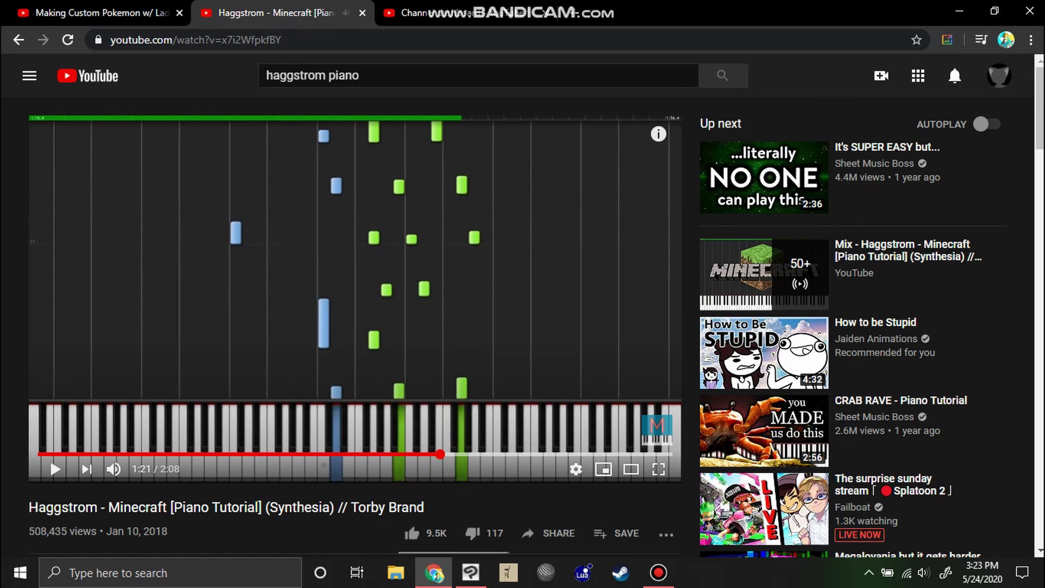
pyautogui.press('space')
pyautogui.press('space')
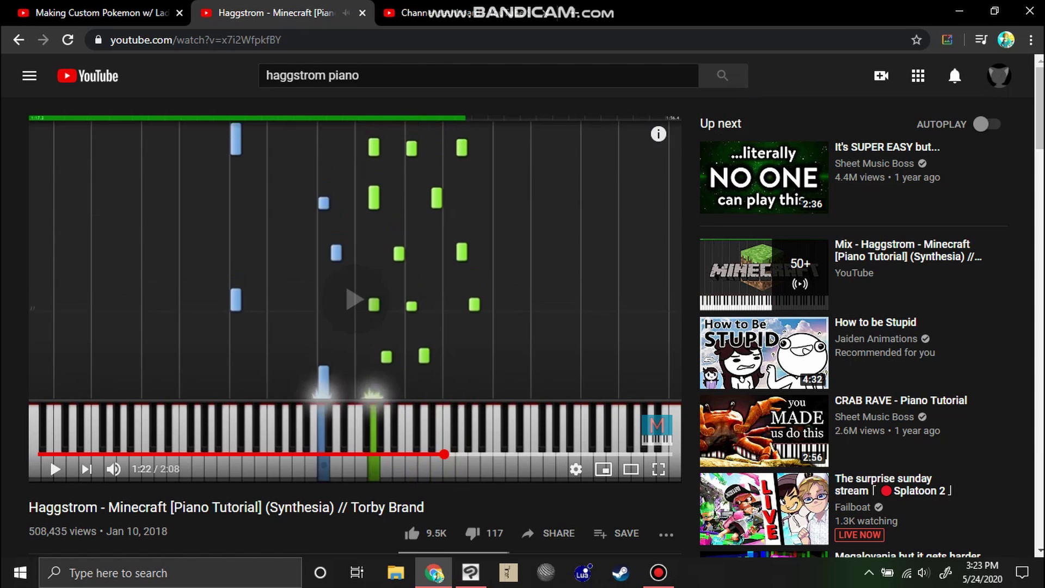
pyautogui.hotkey('alt', 'Tab')
# - Clip Layer 2 to the orange-red layer below, and try a dark red fill in the hair marking, then undo the fill
pyautogui.moveTo(490, 218); pyautogui.dragTo(465, 419)
pyautogui.moveTo(479, 261); pyautogui.dragTo(418, 155)
pyautogui.click(971, 179)
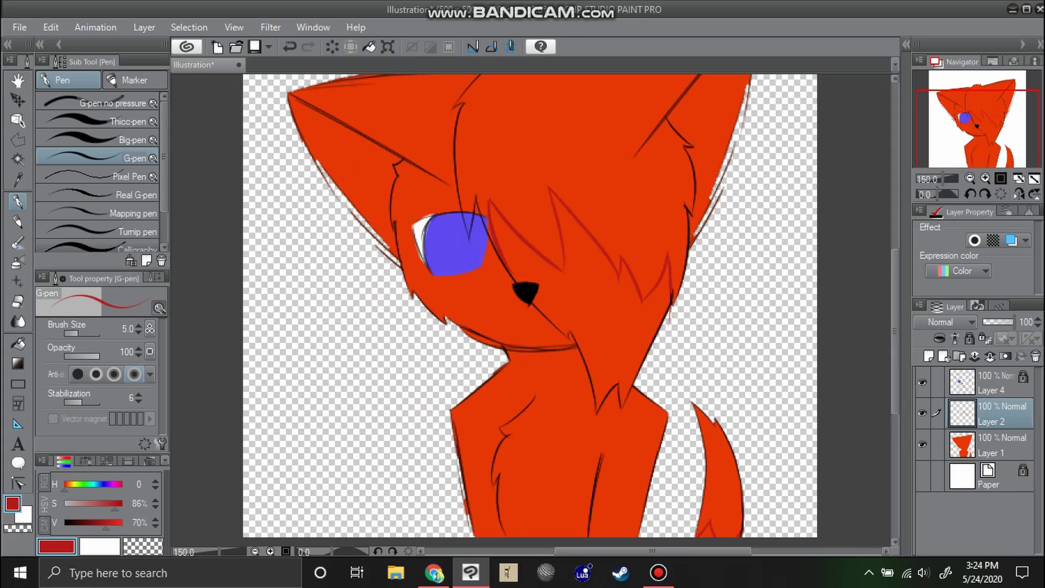
pyautogui.moveTo(977, 130); pyautogui.dragTo(984, 136)
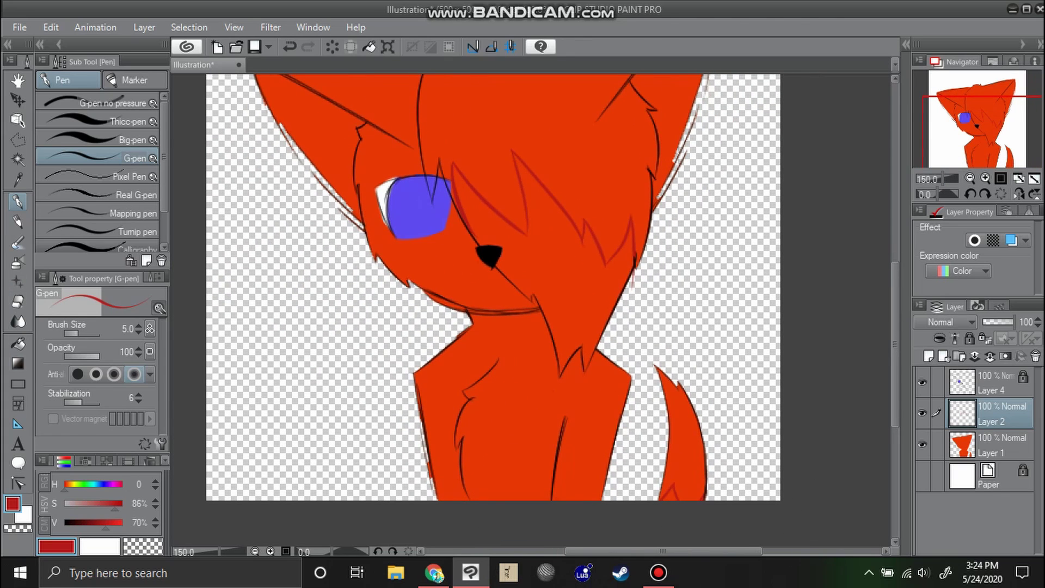
pyautogui.press('g')
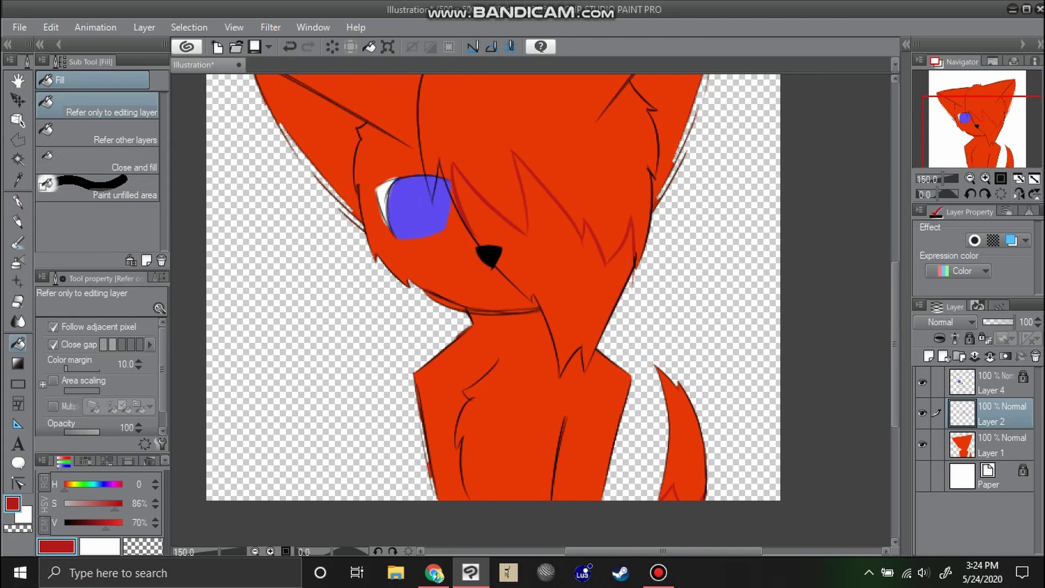
pyautogui.click(939, 338)
pyautogui.click(572, 283)
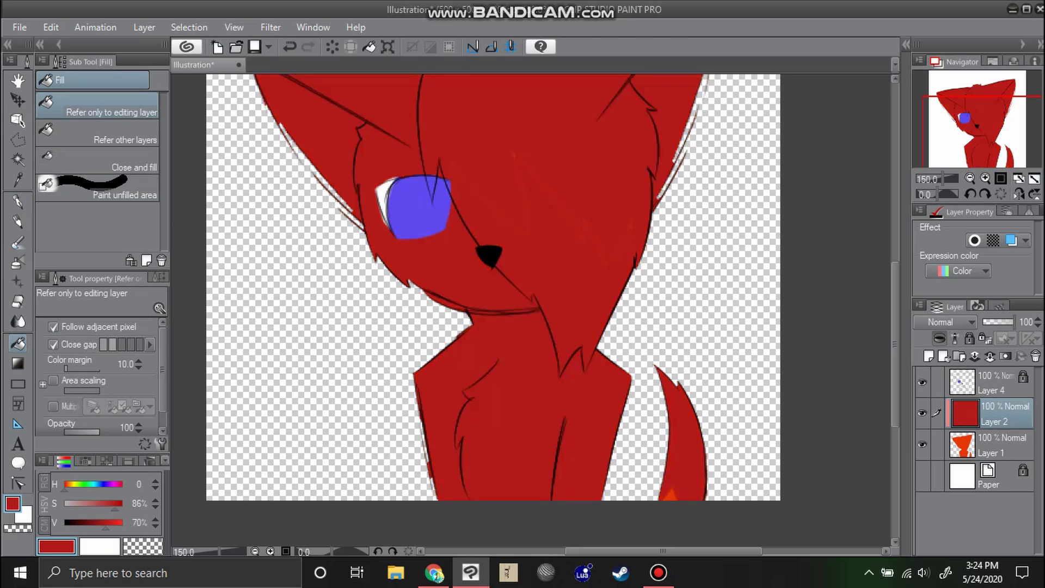
pyautogui.hotkey('ctrl', 'z')
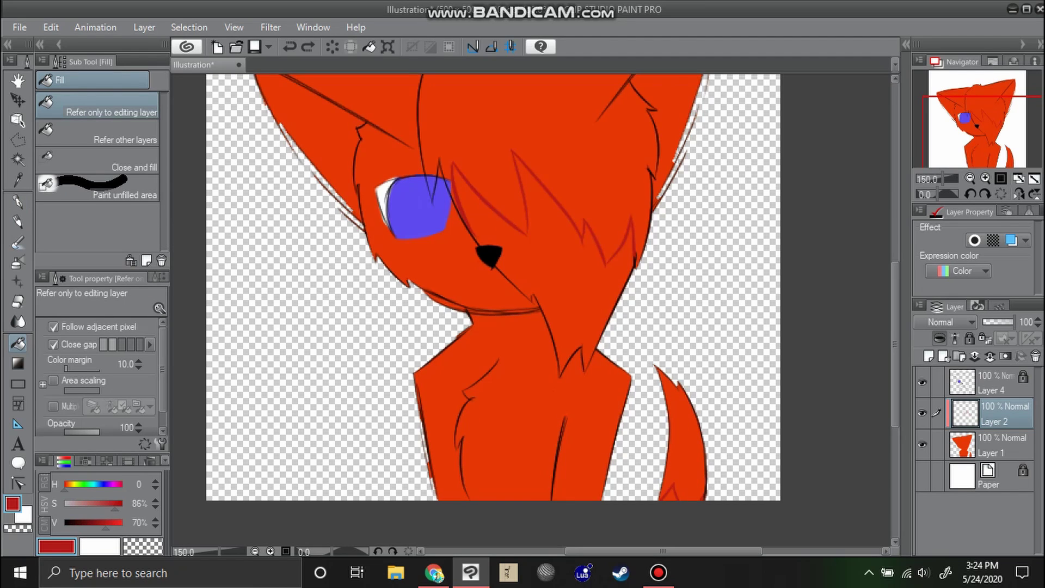
# - Paint the tail dark red from its tip down to the jagged marking line with the Big-pen at size 30
pyautogui.press('p')
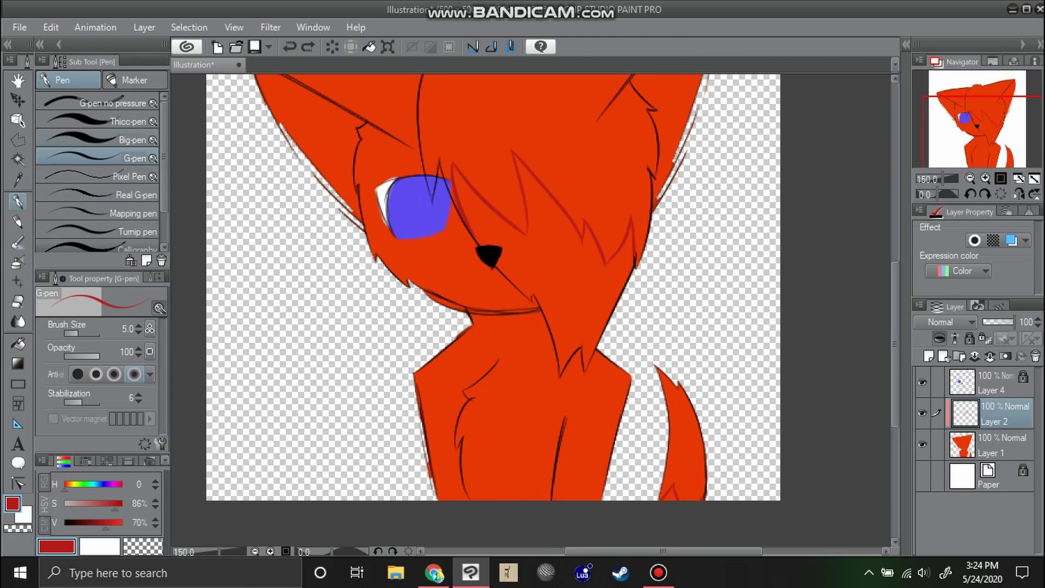
pyautogui.click(133, 140)
pyautogui.scroll(2, 675, 369)
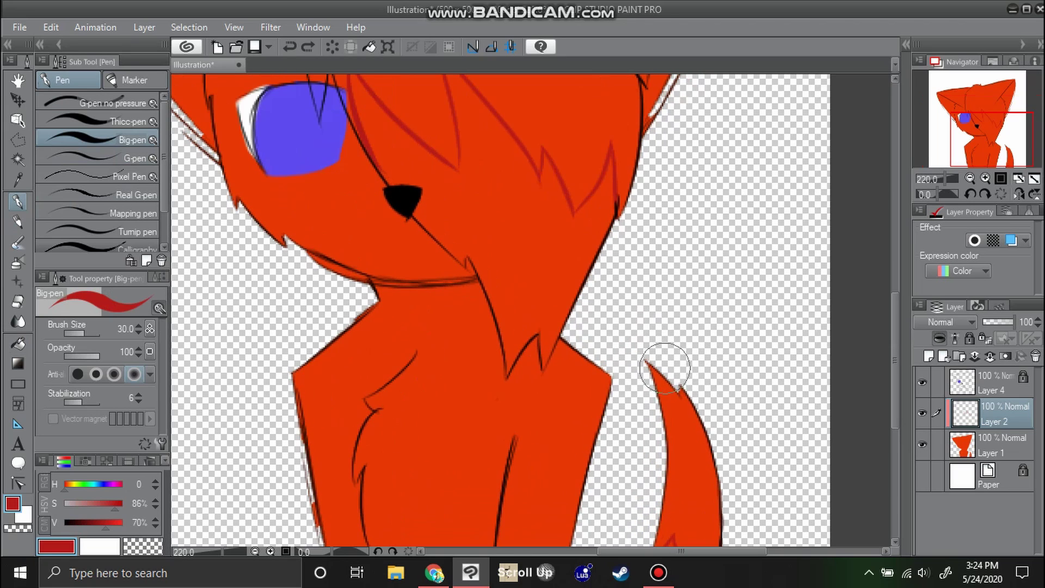
pyautogui.moveTo(665, 367); pyautogui.dragTo(719, 517)
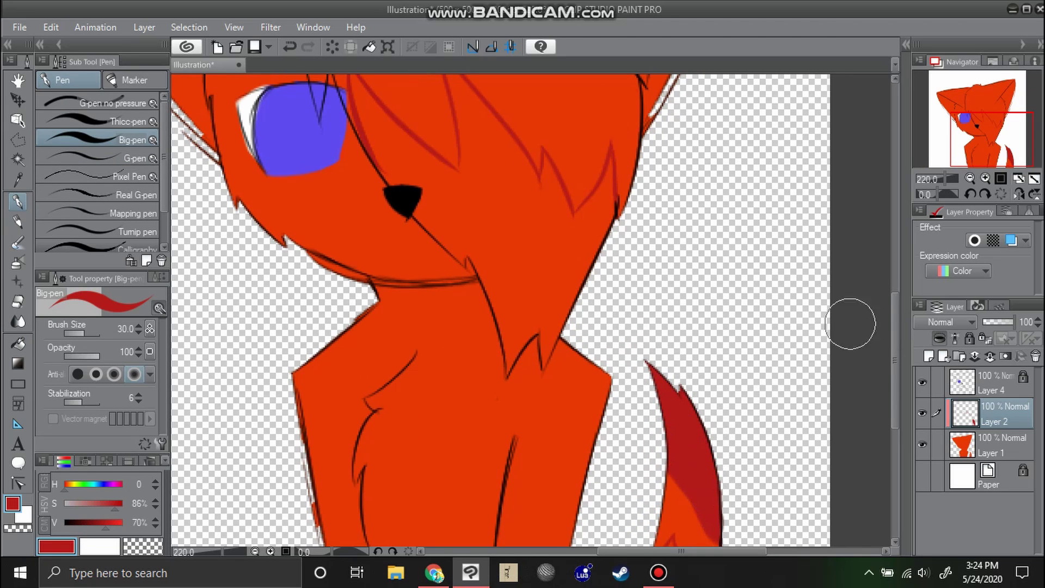
pyautogui.moveTo(895, 341); pyautogui.dragTo(895, 365)
pyautogui.moveTo(714, 438)
pyautogui.mouseDown()
pyautogui.moveTo(704, 460)
pyautogui.moveTo(717, 445)
pyautogui.moveTo(701, 478)
pyautogui.moveTo(713, 435)
pyautogui.moveTo(696, 473)
pyautogui.moveTo(675, 428)
pyautogui.moveTo(689, 471)
pyautogui.moveTo(678, 411)
pyautogui.moveTo(662, 412)
pyautogui.moveTo(676, 407)
pyautogui.moveTo(641, 464)
pyautogui.moveTo(657, 445)
pyautogui.mouseUp()
# - Add a raster layer, auto-select the hair area below the jagged line by referring to other layers, and fill it with dark red
pyautogui.moveTo(993, 148); pyautogui.dragTo(988, 123)
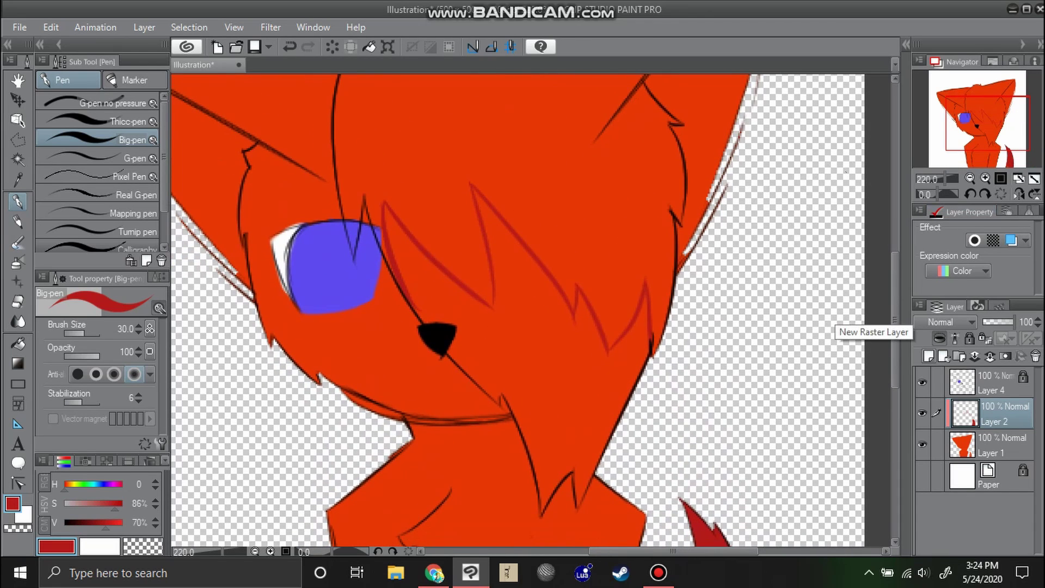
pyautogui.click(929, 356)
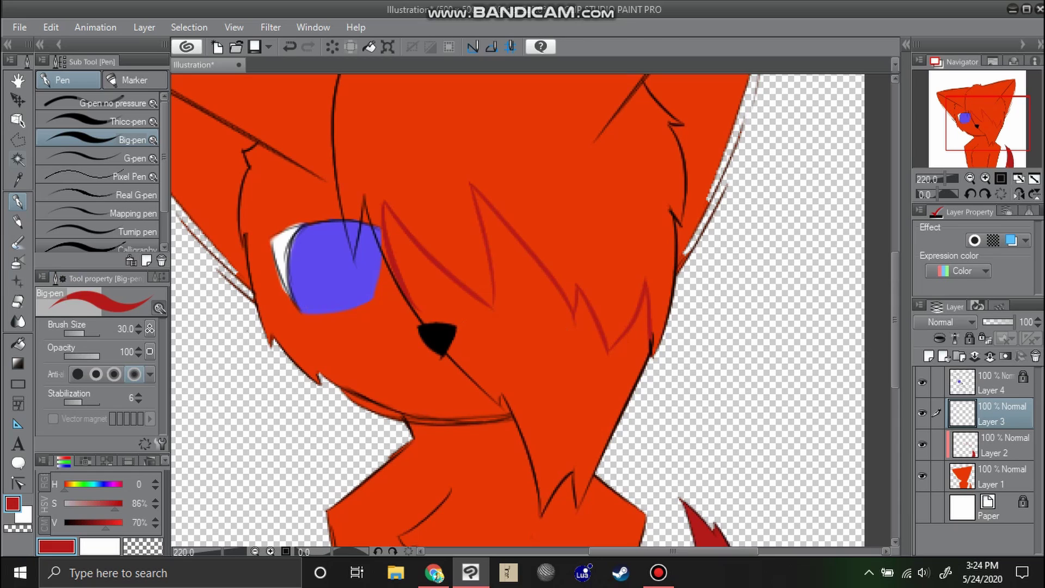
pyautogui.press('w')
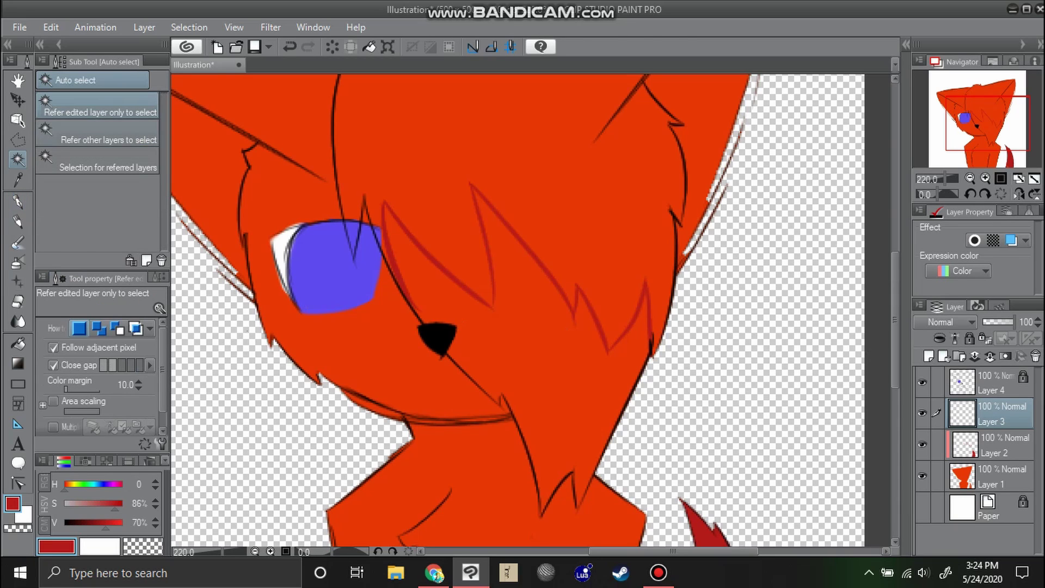
pyautogui.click(98, 133)
pyautogui.click(545, 351)
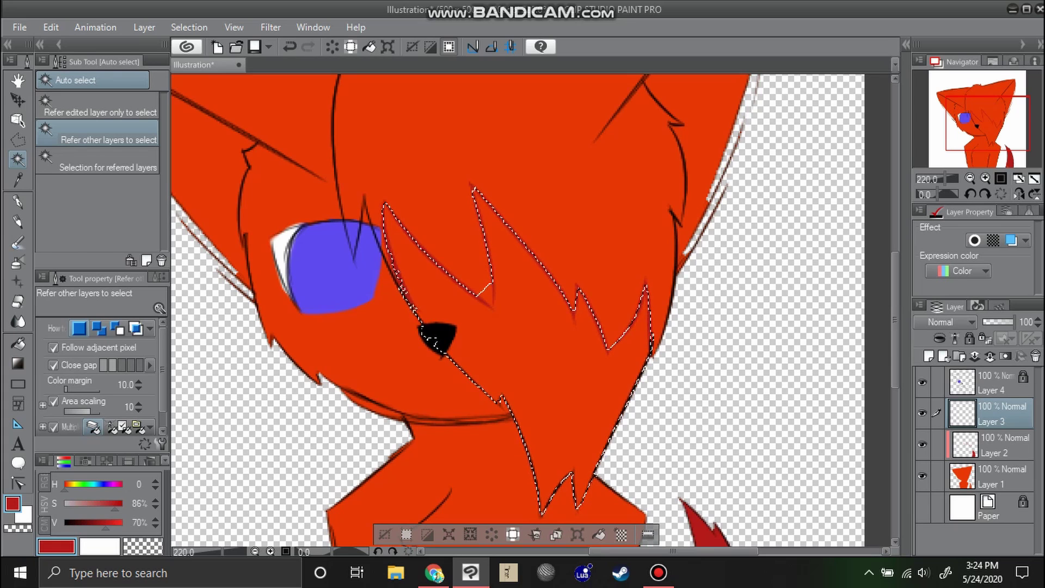
pyautogui.click(599, 534)
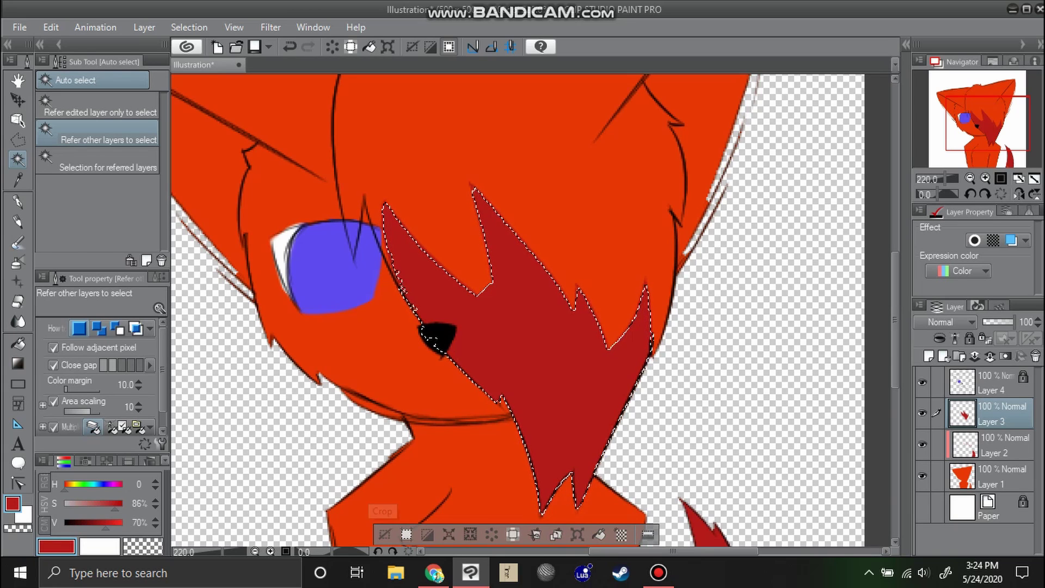
pyautogui.click(384, 534)
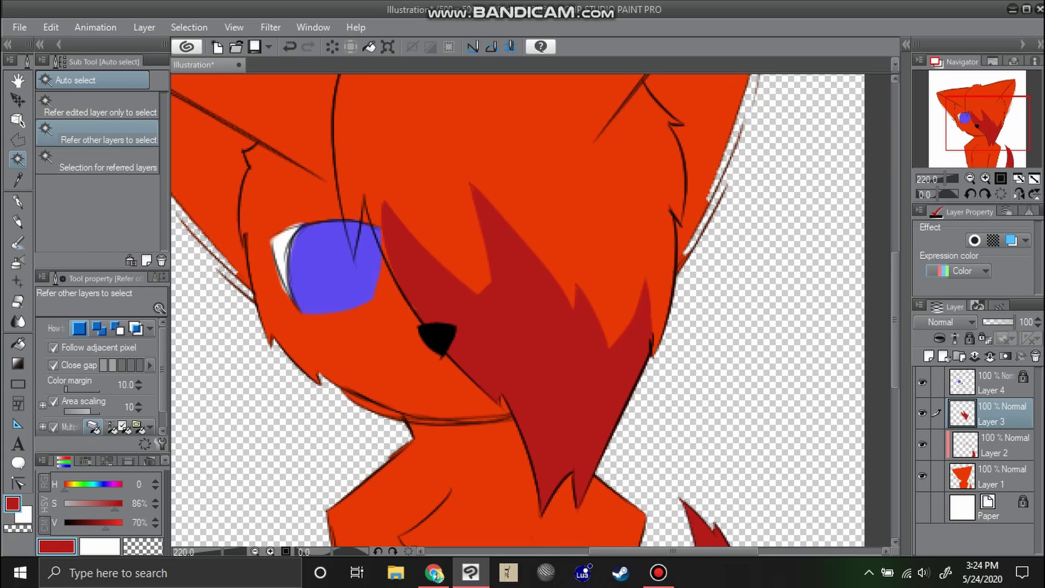
# - Merge the dark red hair fill on Layer 3 down into the clipped Layer 2
pyautogui.hotkey('ctrl', 'alt', '0')
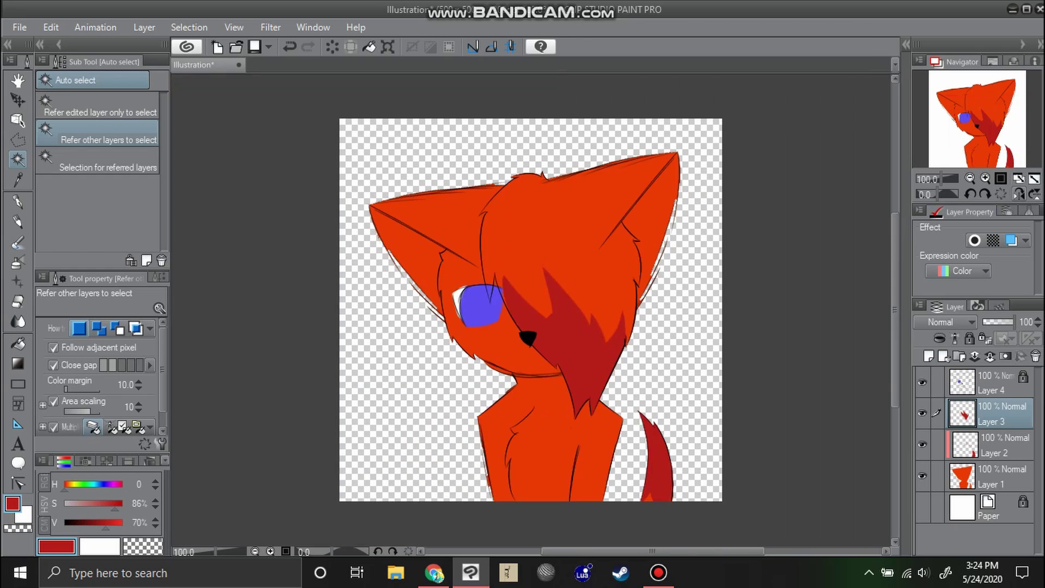
pyautogui.hotkey('ctrl', '+')
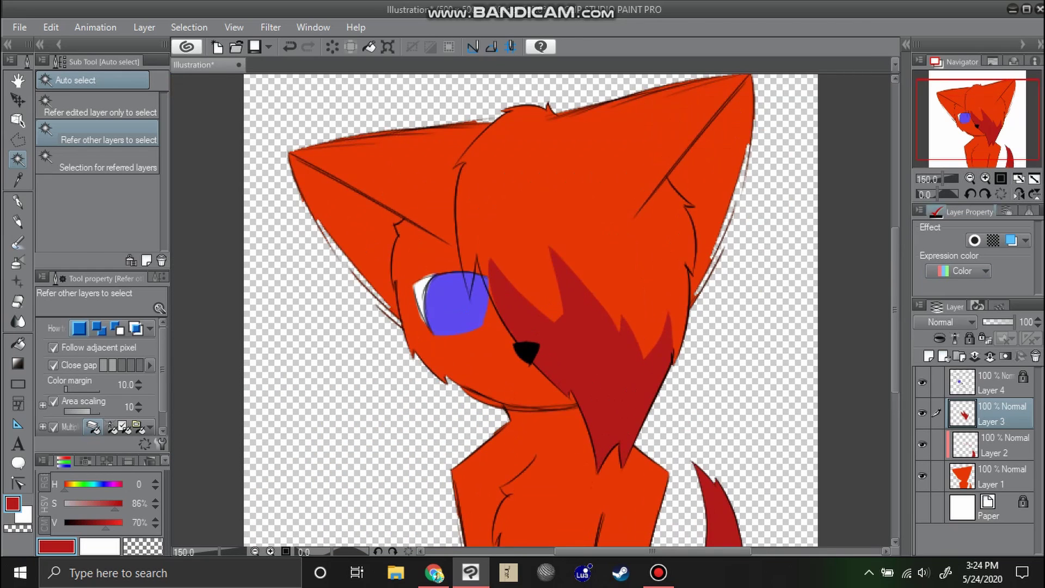
pyautogui.hotkey('ctrl', 'e')
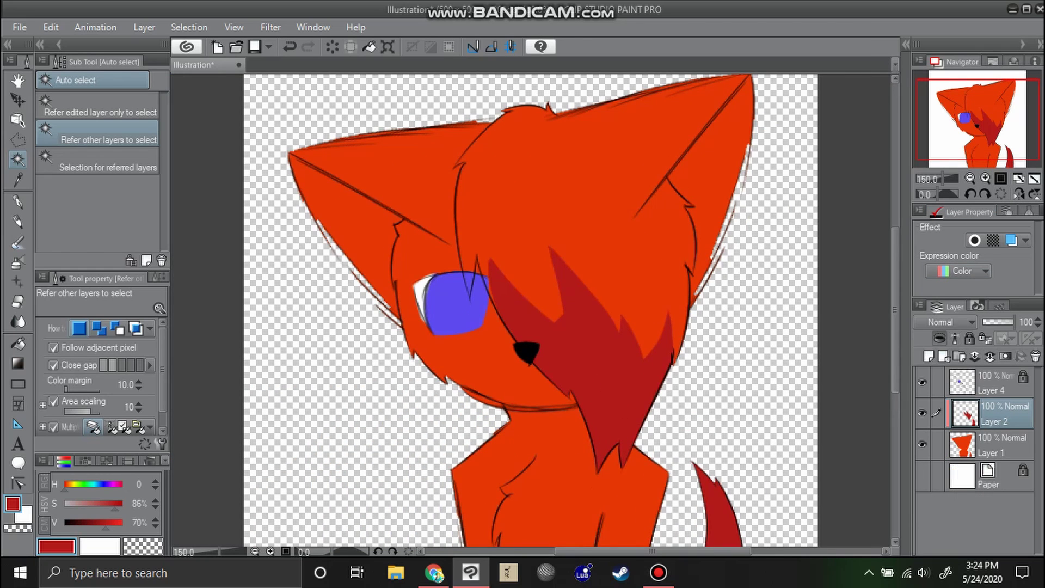
# - Add a new layer above Layer 2 and set the colour to dusty pink at hue 13, saturation 38%, value 74%
pyautogui.click(1019, 179)
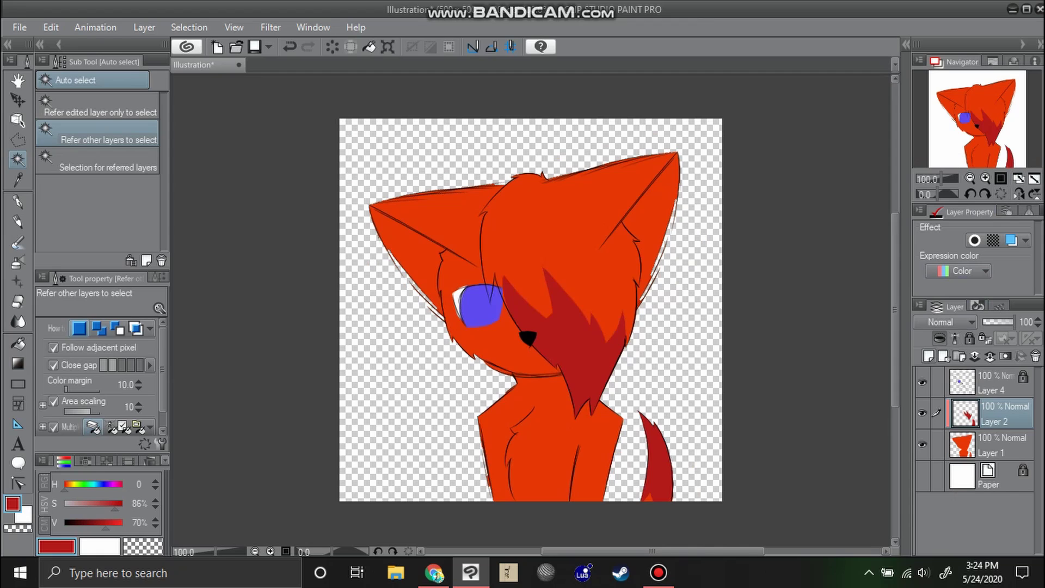
pyautogui.click(928, 356)
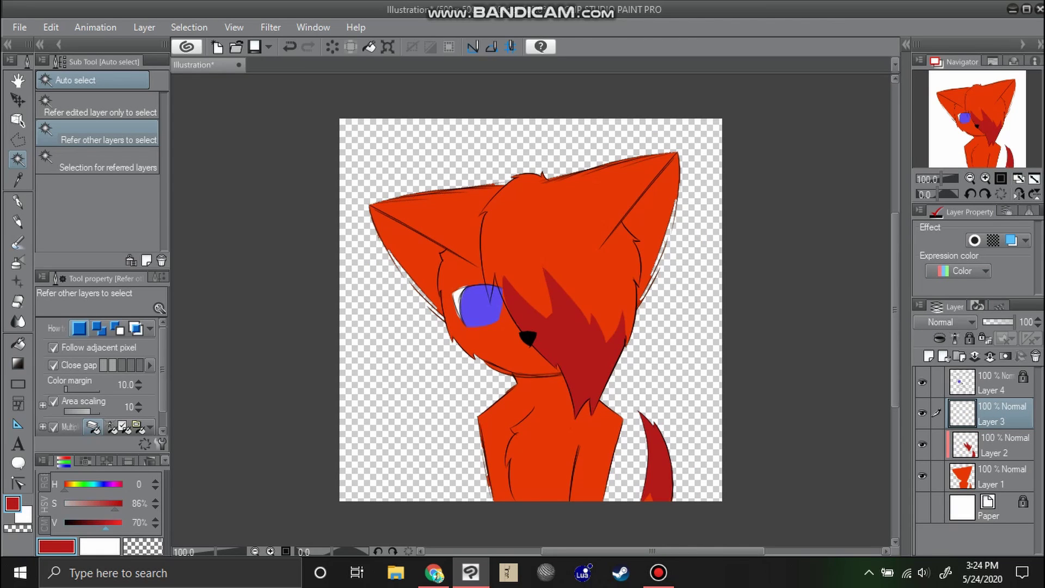
pyautogui.press('i')
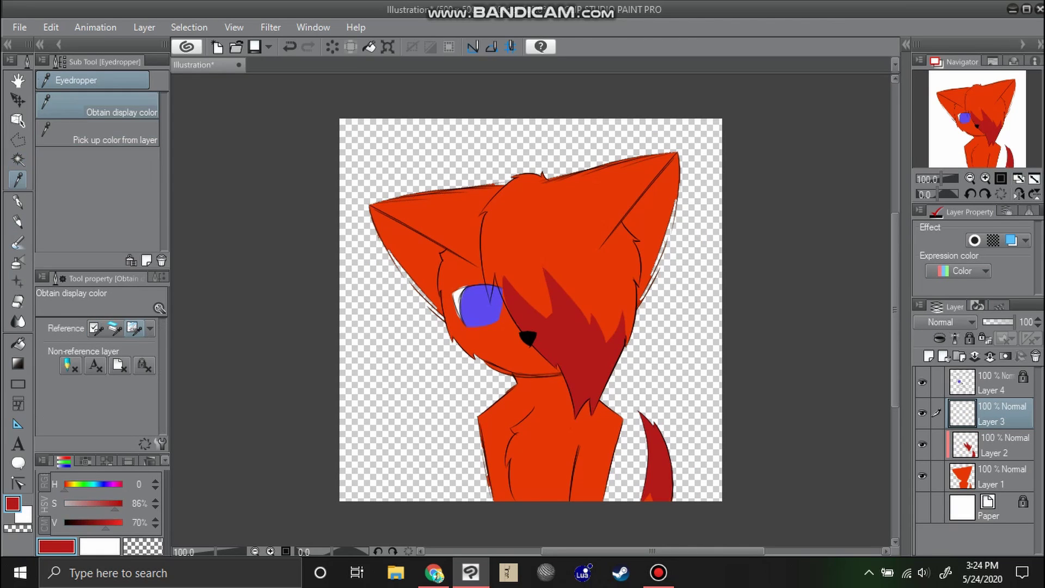
pyautogui.click(556, 239)
pyautogui.press('p')
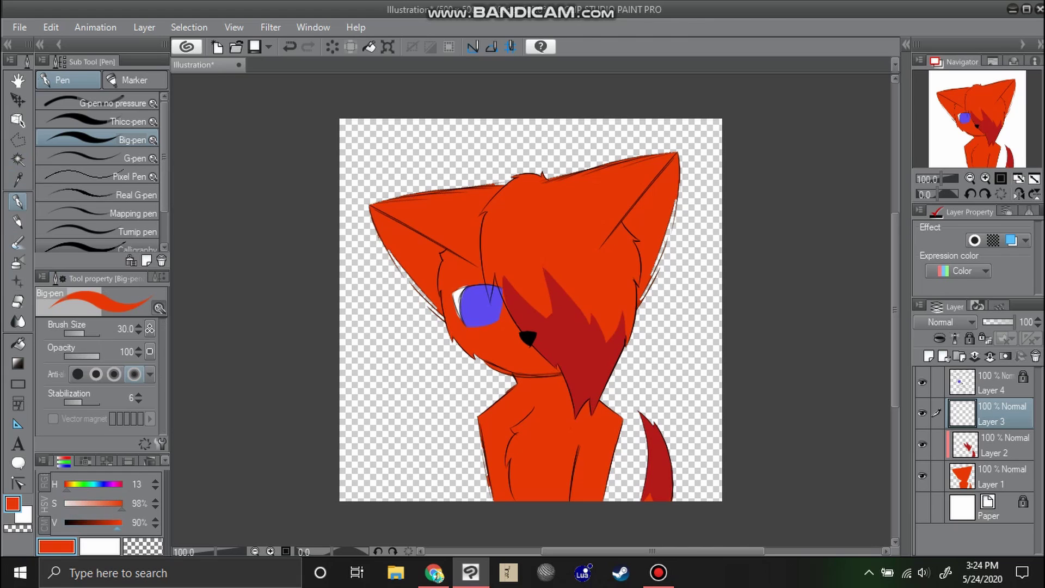
pyautogui.moveTo(112, 503); pyautogui.dragTo(64, 503)
pyautogui.click(123, 523)
pyautogui.moveTo(123, 523)
pyautogui.mouseDown()
pyautogui.moveTo(94, 522)
pyautogui.moveTo(78, 503)
pyautogui.moveTo(107, 522)
pyautogui.moveTo(86, 503)
pyautogui.mouseUp()
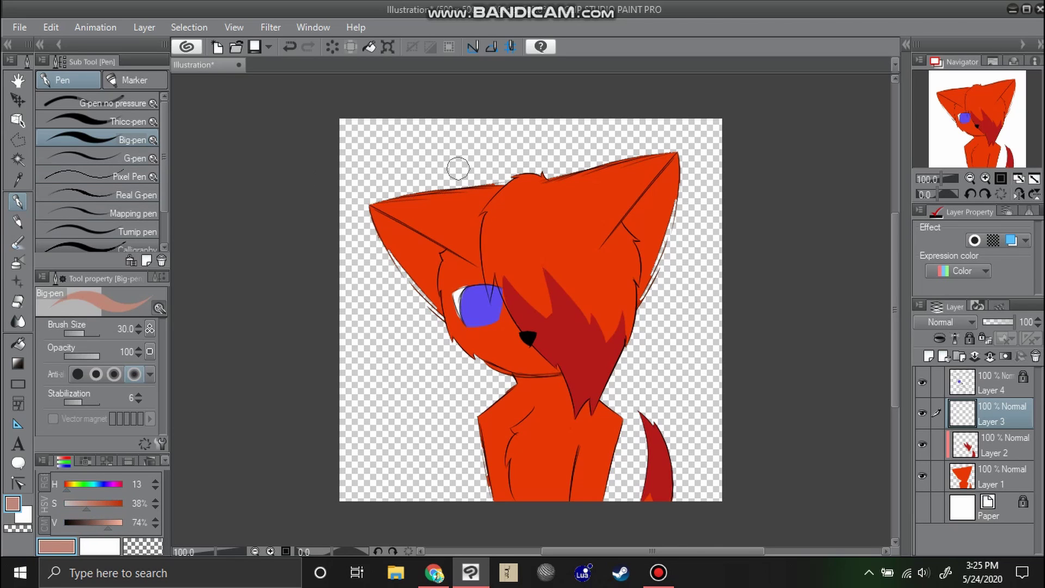
# - Fill the inner area of both ears with dusty pink on Layer 3, referring to other layers
pyautogui.scroll(3, 594, 170)
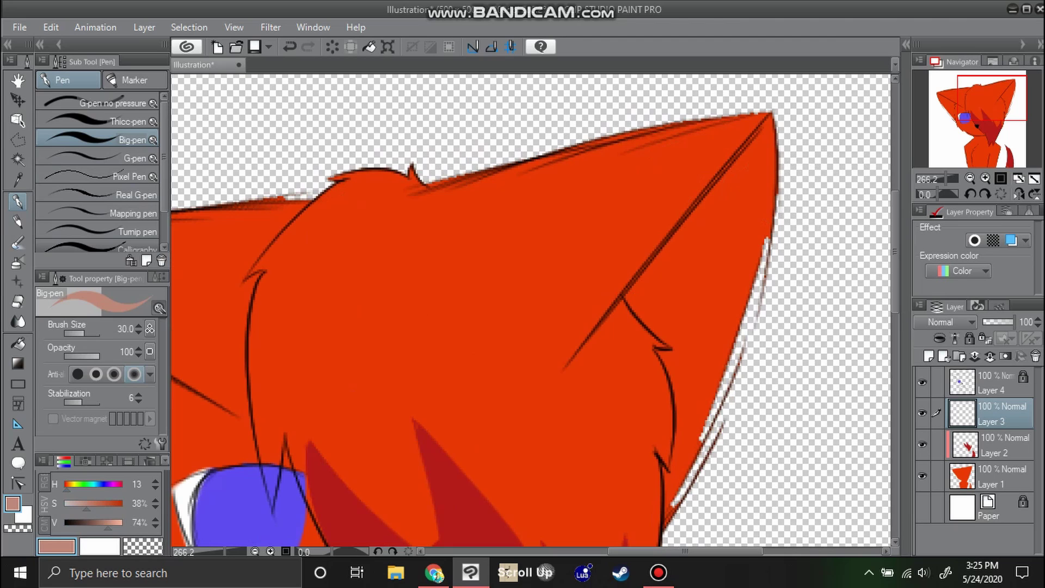
pyautogui.scroll(1, 805, 187)
pyautogui.moveTo(864, 101); pyautogui.dragTo(810, 164)
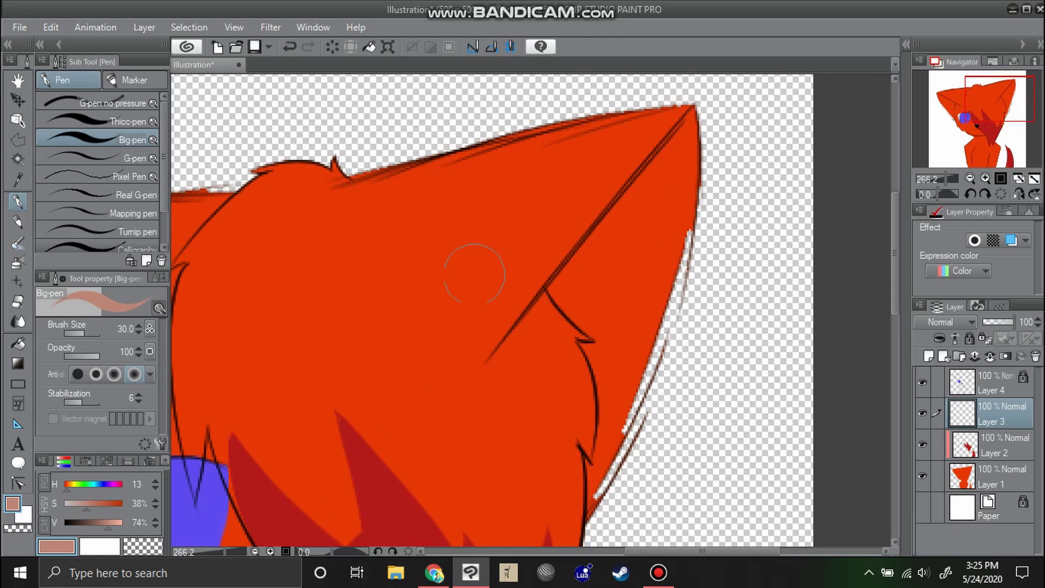
pyautogui.press('g')
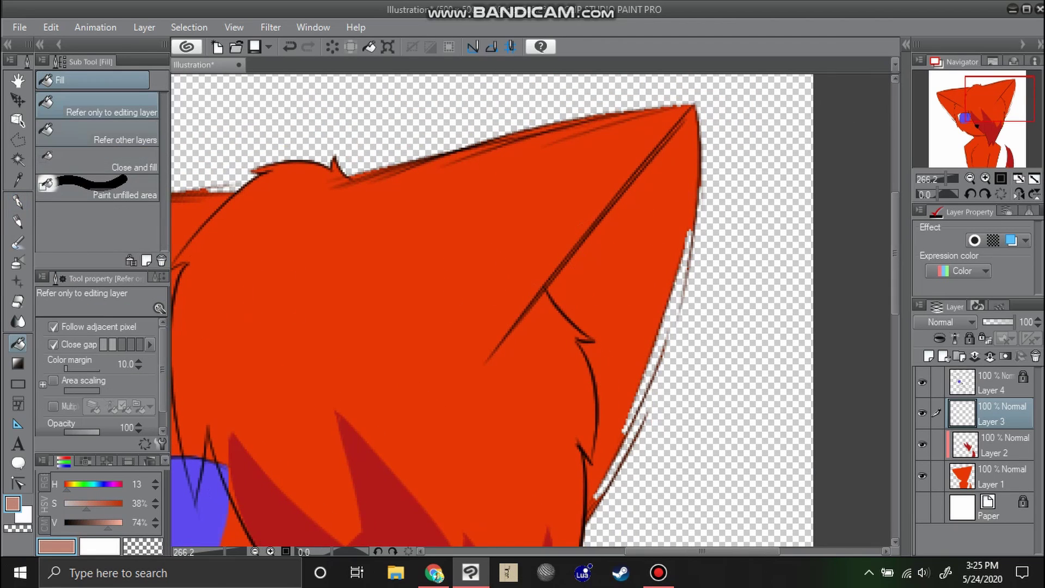
pyautogui.click(109, 134)
pyautogui.click(631, 261)
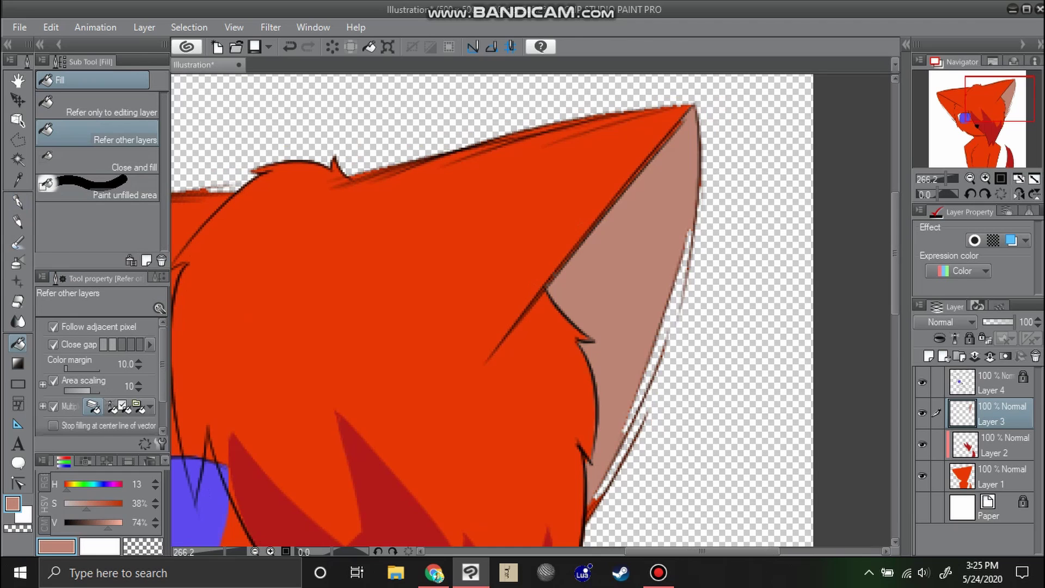
pyautogui.moveTo(337, 305); pyautogui.dragTo(725, 259)
pyautogui.click(387, 332)
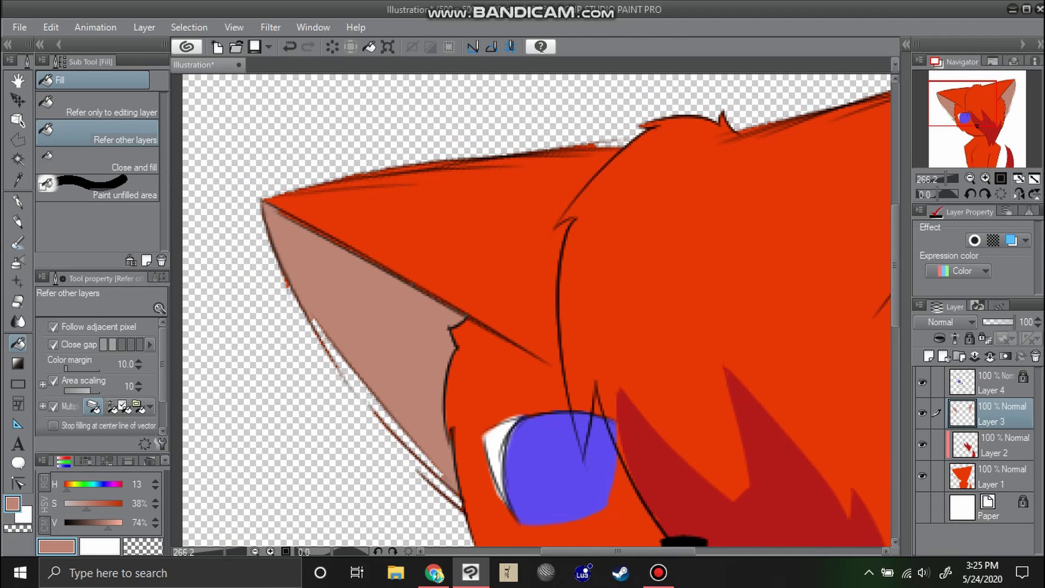
# - Paint dusty pink over the unfilled gaps along the outer edges of both ears with the Big-pen
pyautogui.scroll(-3, 534, 312)
pyautogui.moveTo(533, 312); pyautogui.dragTo(416, 264)
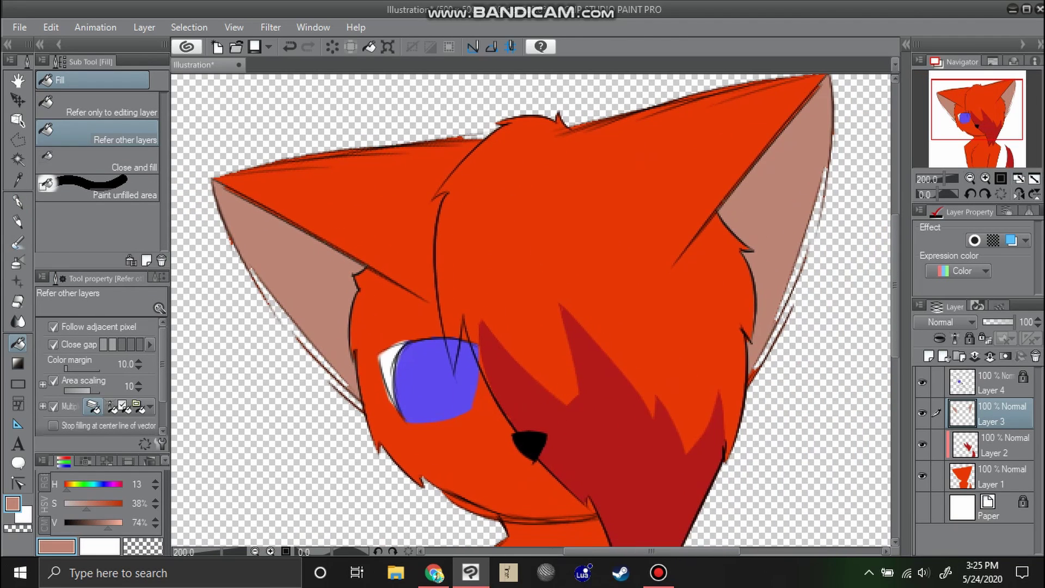
pyautogui.click(18, 202)
pyautogui.moveTo(226, 253)
pyautogui.mouseDown()
pyautogui.moveTo(266, 312)
pyautogui.moveTo(213, 201)
pyautogui.moveTo(270, 323)
pyautogui.moveTo(262, 279)
pyautogui.moveTo(309, 336)
pyautogui.moveTo(338, 414)
pyautogui.mouseUp()
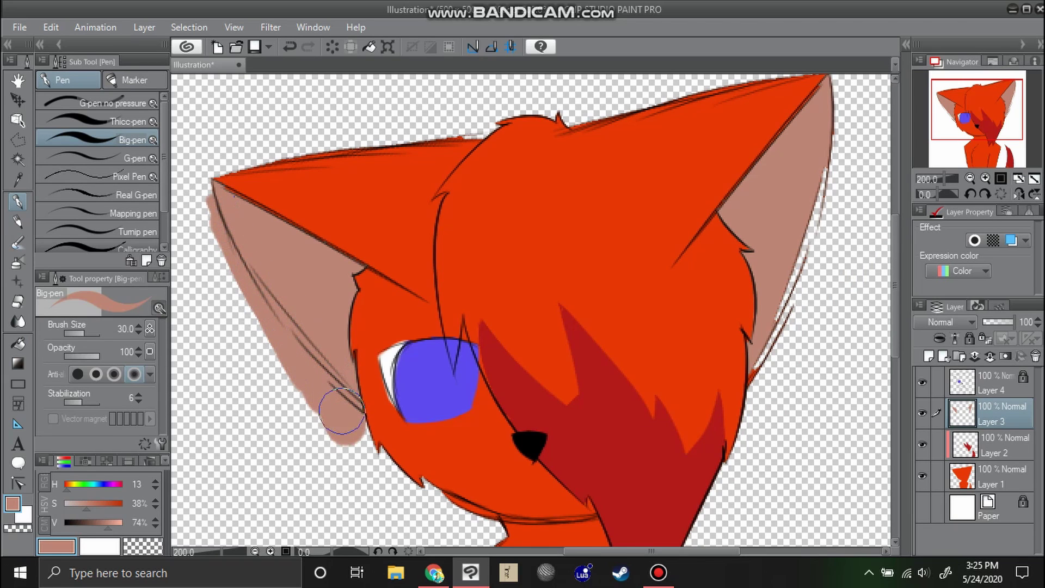
pyautogui.moveTo(823, 172); pyautogui.dragTo(750, 203)
pyautogui.moveTo(751, 254); pyautogui.dragTo(772, 117)
pyautogui.moveTo(754, 231); pyautogui.dragTo(693, 401)
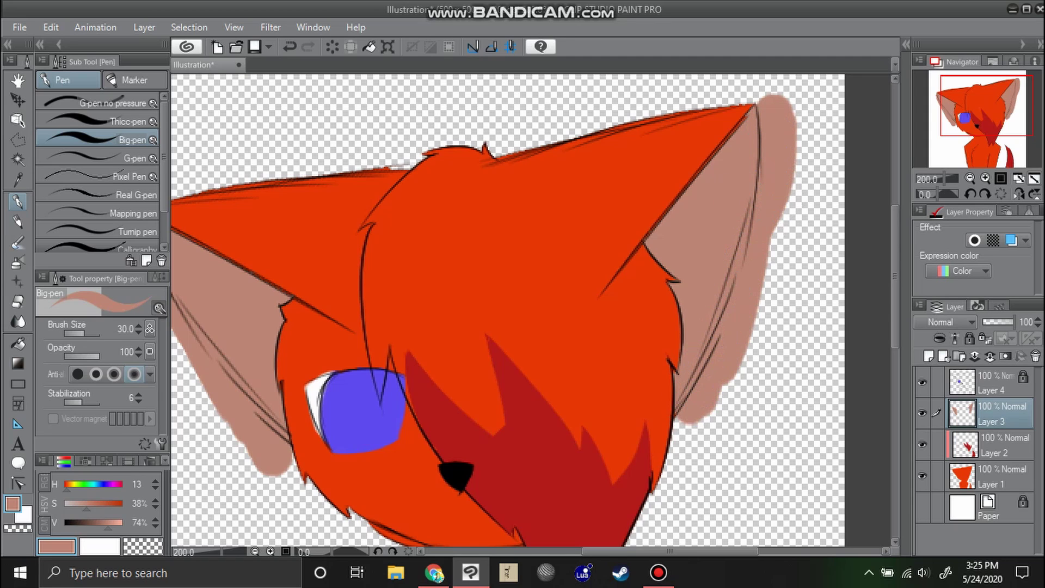
# - Merge the dusty pink ear fill on Layer 3 down into the clipped Layer 2
pyautogui.click(1001, 179)
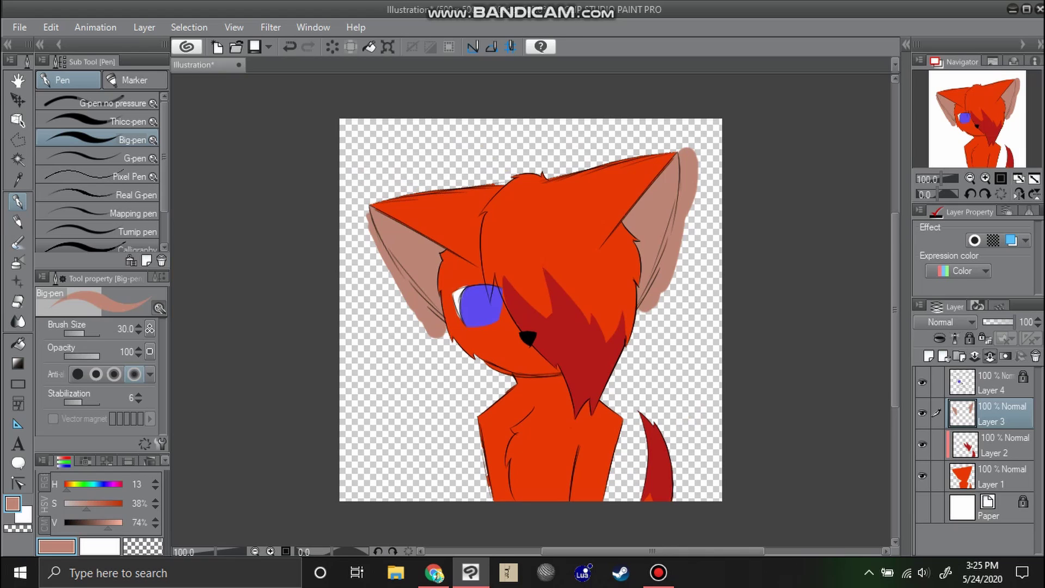
pyautogui.hotkey('ctrl', 'e')
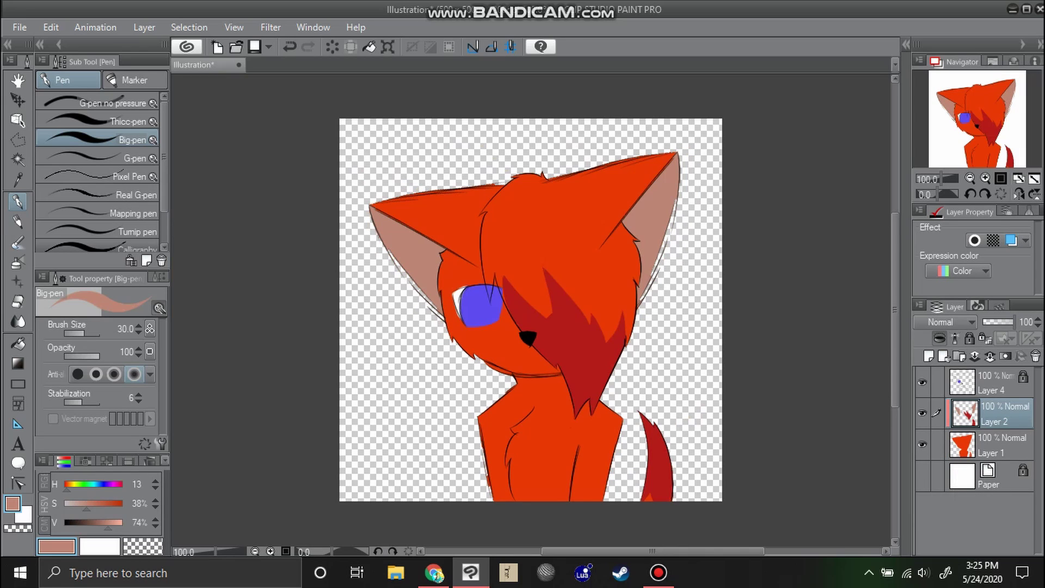
pyautogui.hotkey('ctrl', 'e')
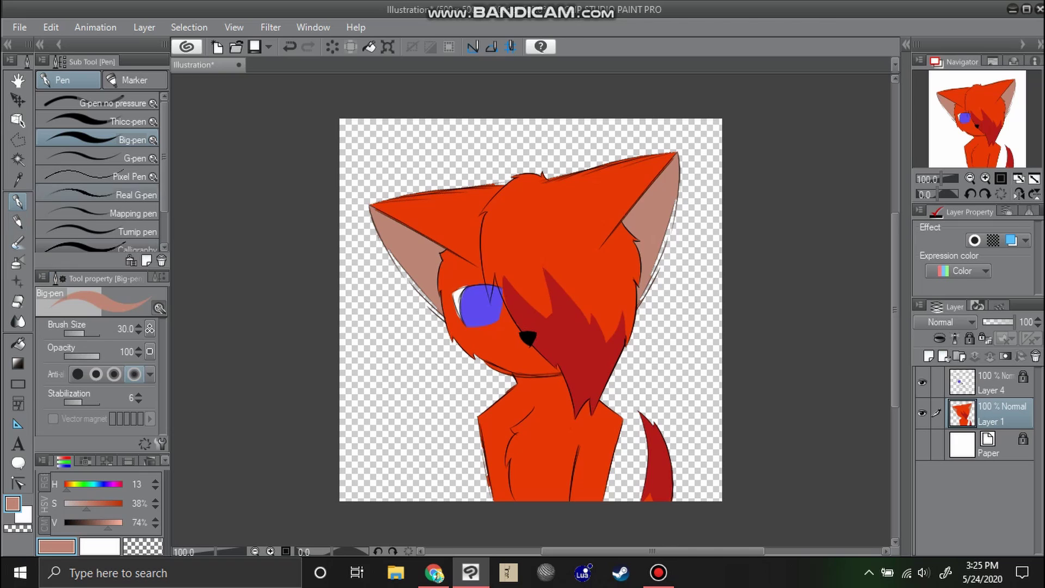
pyautogui.click(98, 157)
pyautogui.press('i')
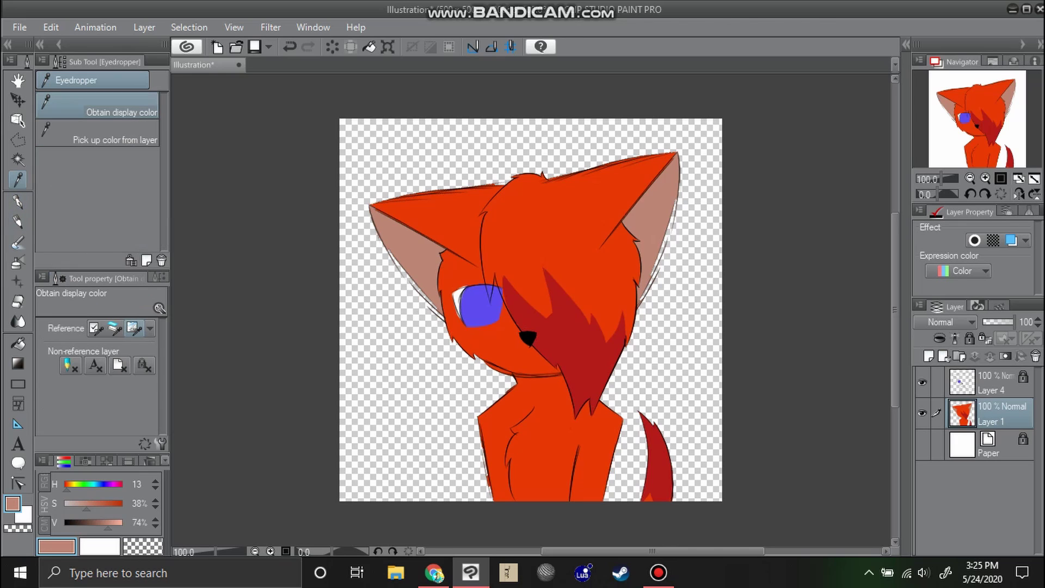
pyautogui.hotkey('ctrl', 'z')
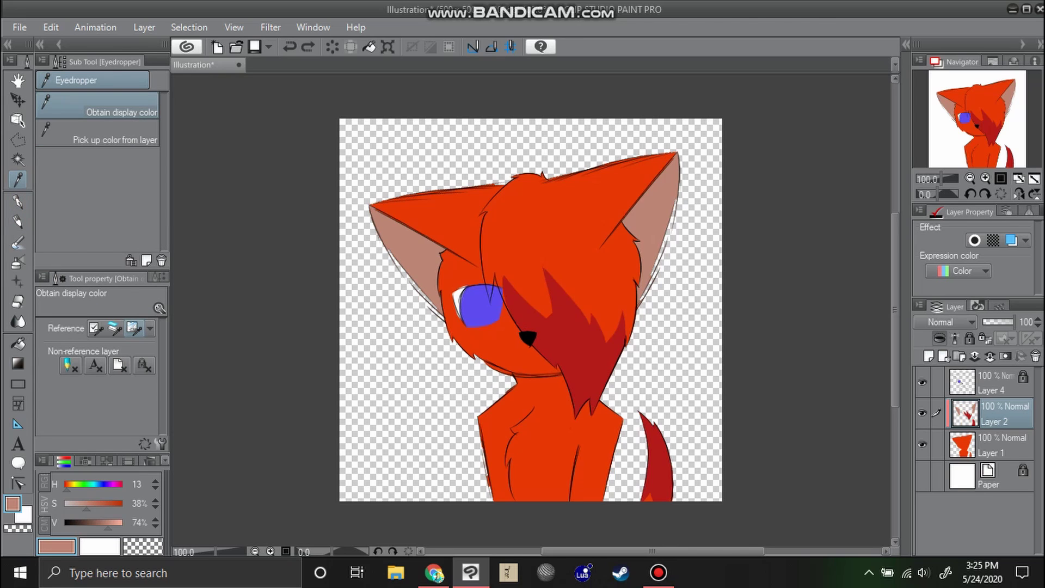
# - Sample the head's orange-red for Layer 1 and clean up the colour spill on the upper edge of the character's left-hand ear with the G-pen
pyautogui.click(1003, 445)
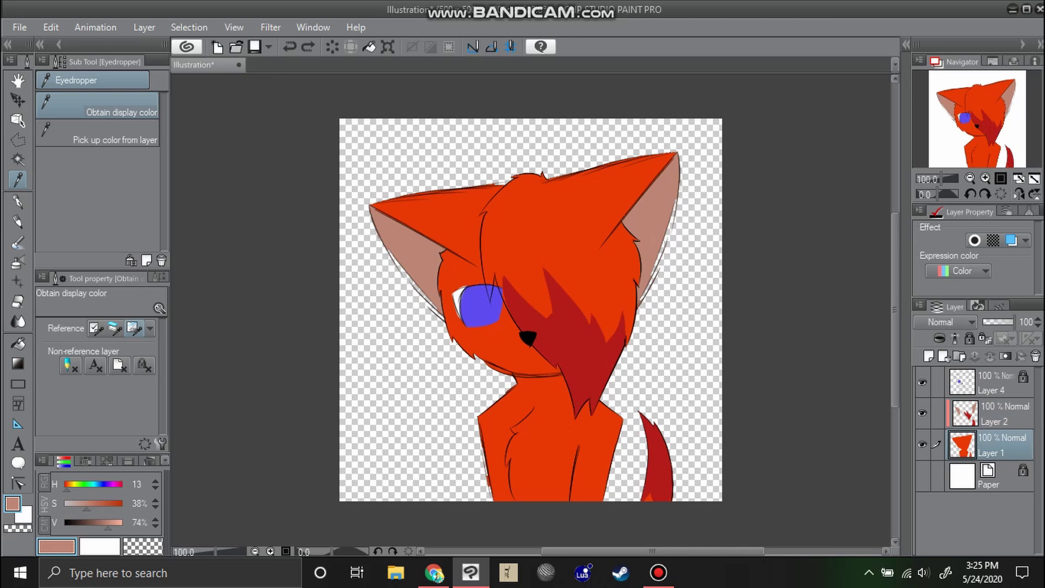
pyautogui.click(566, 234)
pyautogui.press('p')
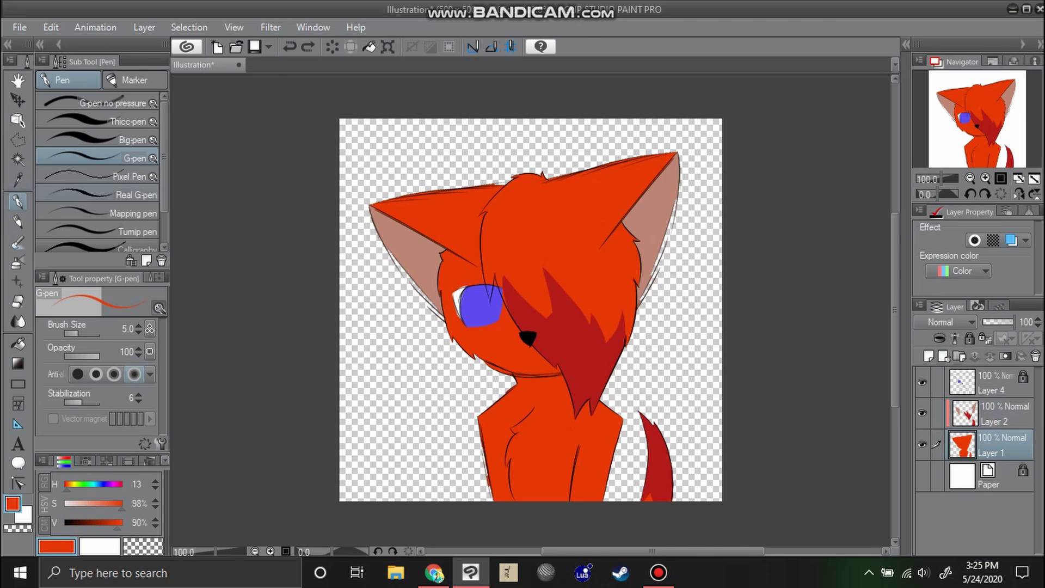
pyautogui.scroll(5, 438, 322)
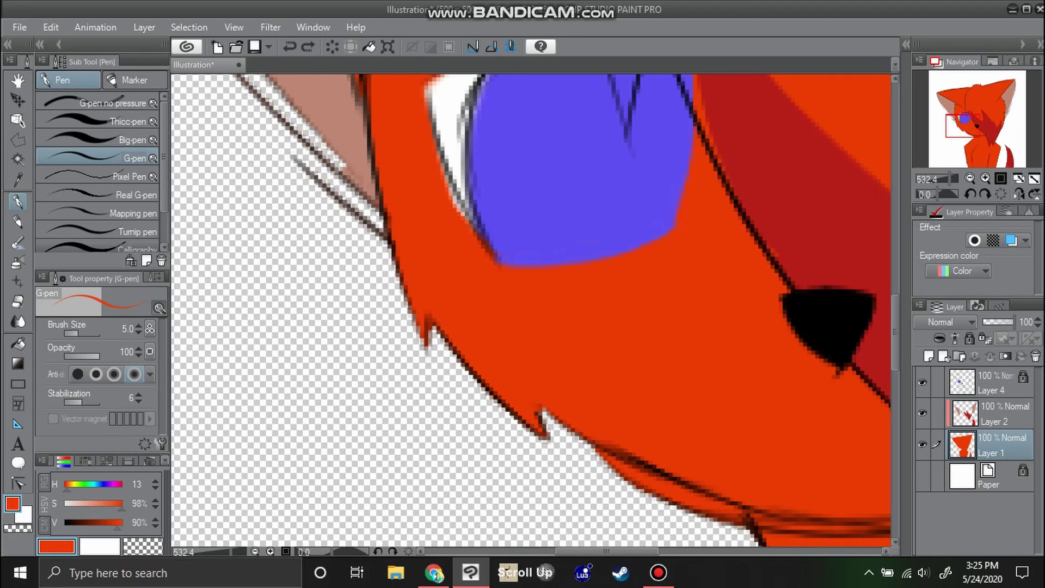
pyautogui.scroll(-5, 561, 378)
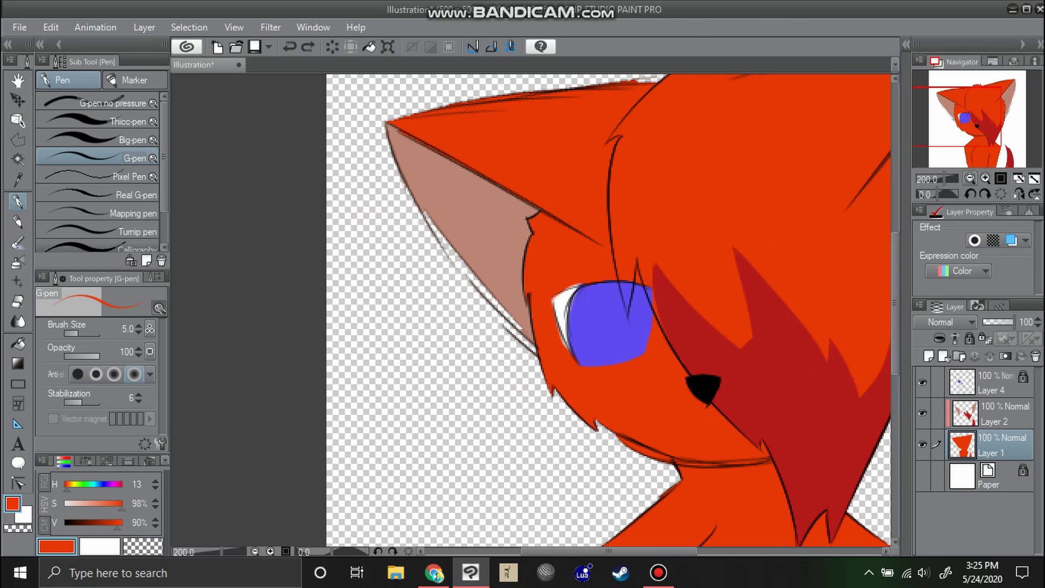
pyautogui.moveTo(599, 245)
pyautogui.mouseDown()
pyautogui.moveTo(519, 346)
pyautogui.moveTo(544, 354)
pyautogui.mouseUp()
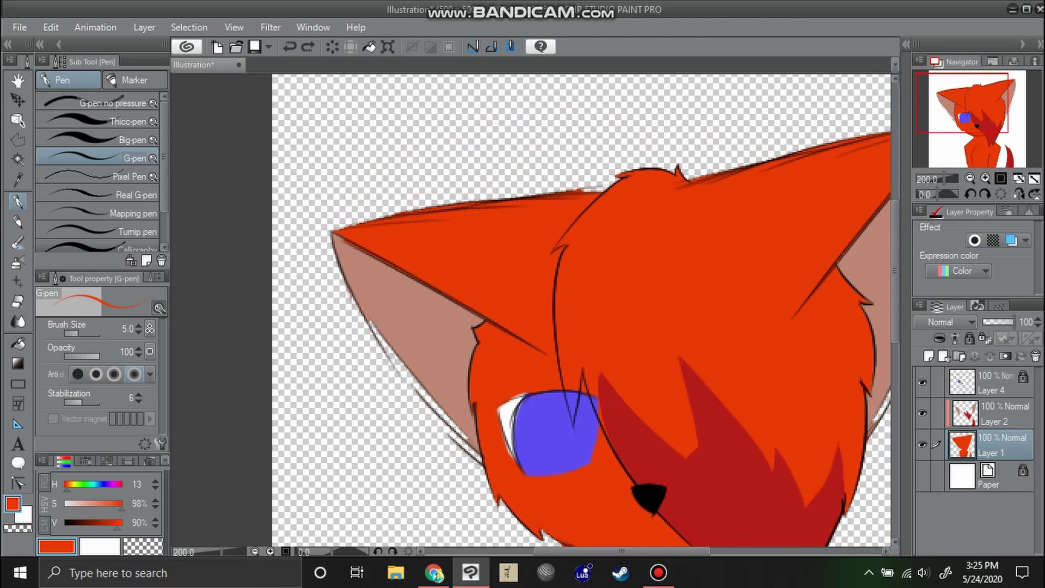
pyautogui.moveTo(573, 185)
pyautogui.mouseDown()
pyautogui.moveTo(591, 182)
pyautogui.moveTo(559, 183)
pyautogui.mouseUp()
# - Erase the orange-red spill outside the left-hand side of the body and repaint the gaps along its outline
pyautogui.moveTo(708, 261); pyautogui.dragTo(491, 304)
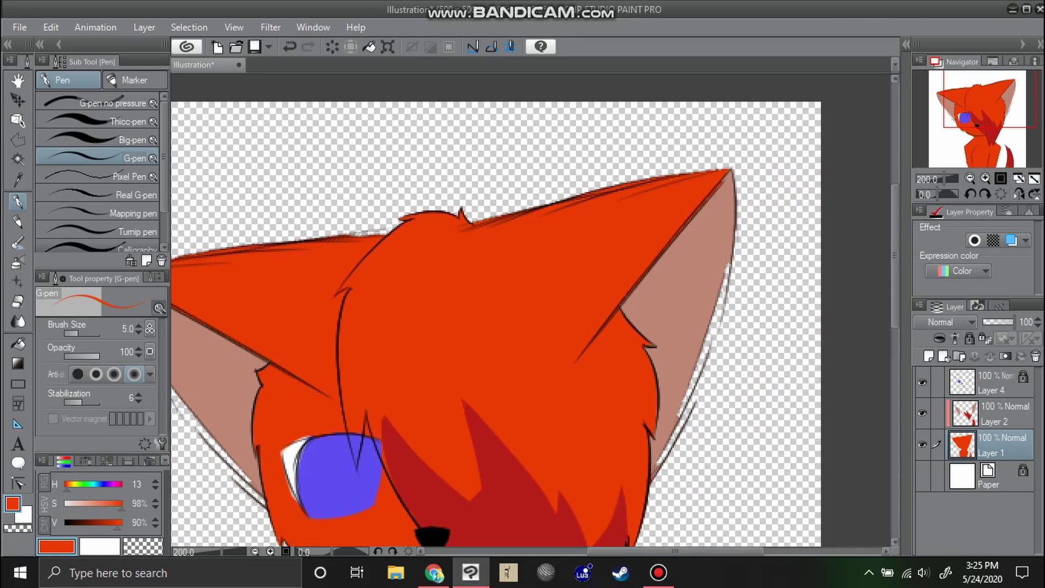
pyautogui.moveTo(622, 539)
pyautogui.mouseDown()
pyautogui.moveTo(709, 143)
pyautogui.moveTo(701, 130)
pyautogui.mouseUp()
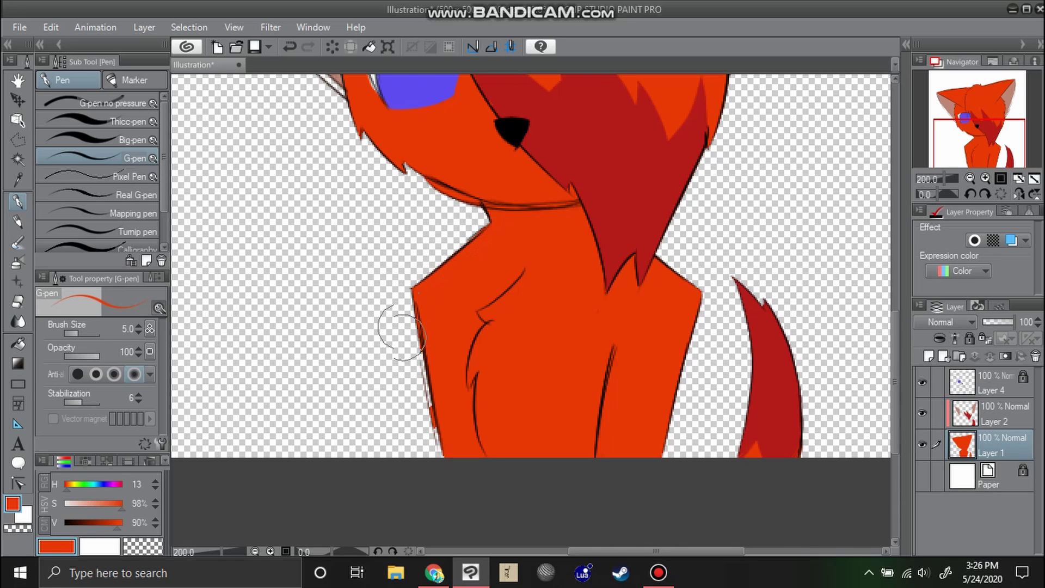
pyautogui.moveTo(404, 334); pyautogui.dragTo(440, 461)
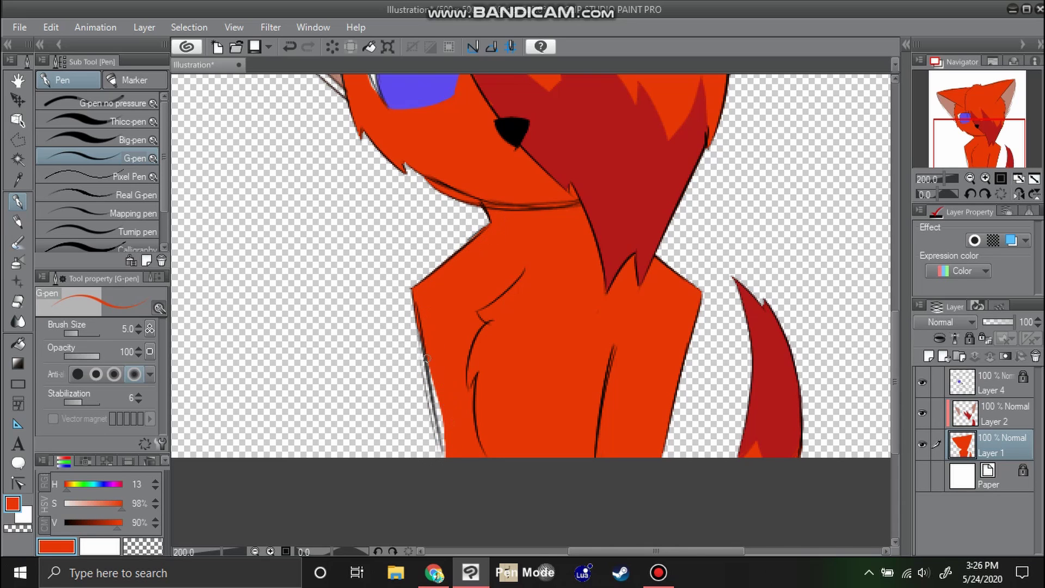
pyautogui.moveTo(426, 358); pyautogui.dragTo(447, 444)
pyautogui.moveTo(436, 379); pyautogui.dragTo(441, 427)
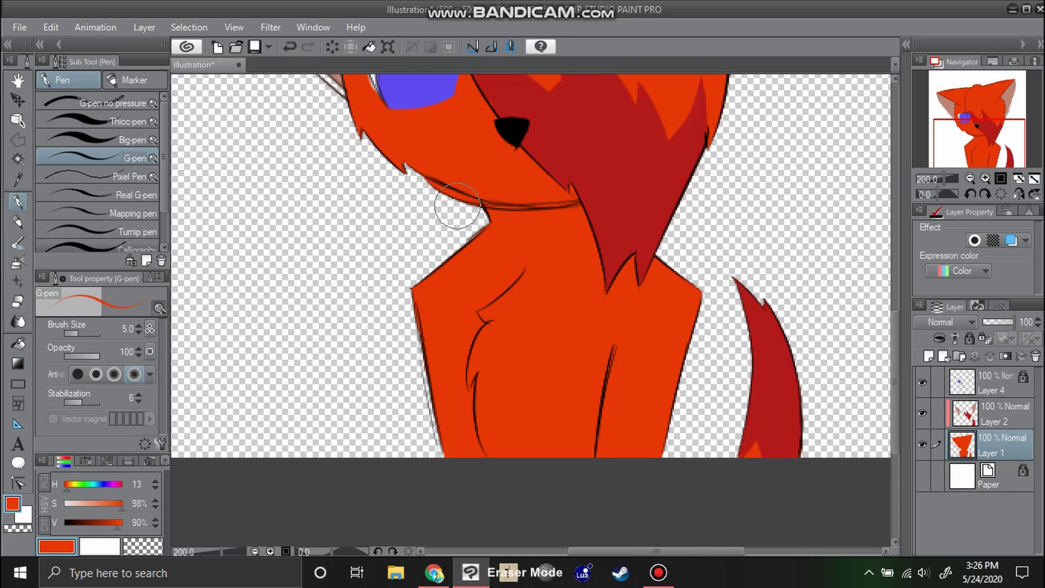
# - Erase the orange-red spill beneath the left-hand side of the jaw and return to the full-canvas view
pyautogui.scroll(5, 441, 197)
pyautogui.moveTo(415, 191)
pyautogui.mouseDown()
pyautogui.moveTo(398, 176)
pyautogui.moveTo(482, 230)
pyautogui.mouseUp()
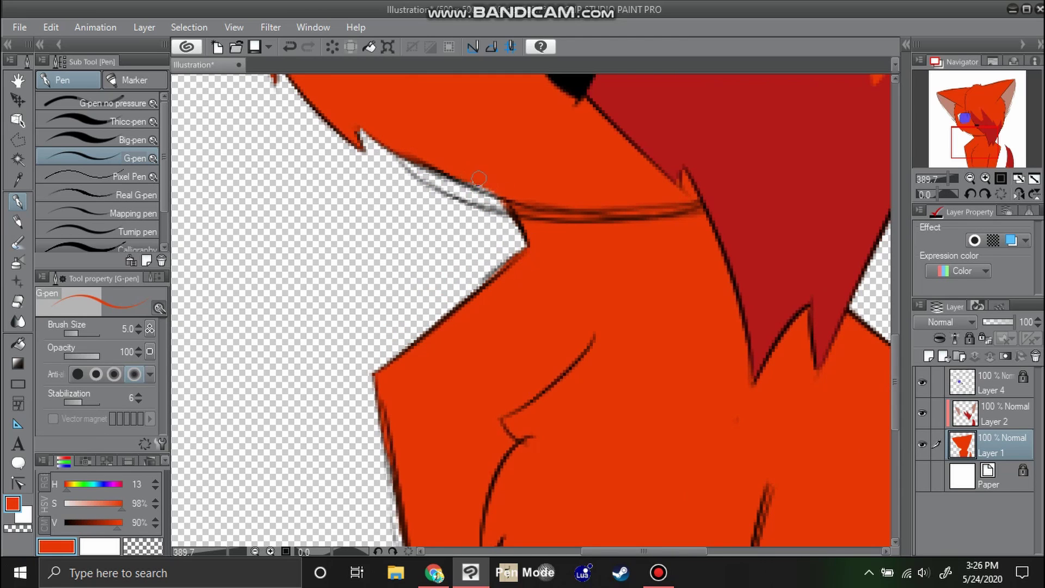
pyautogui.click(970, 179)
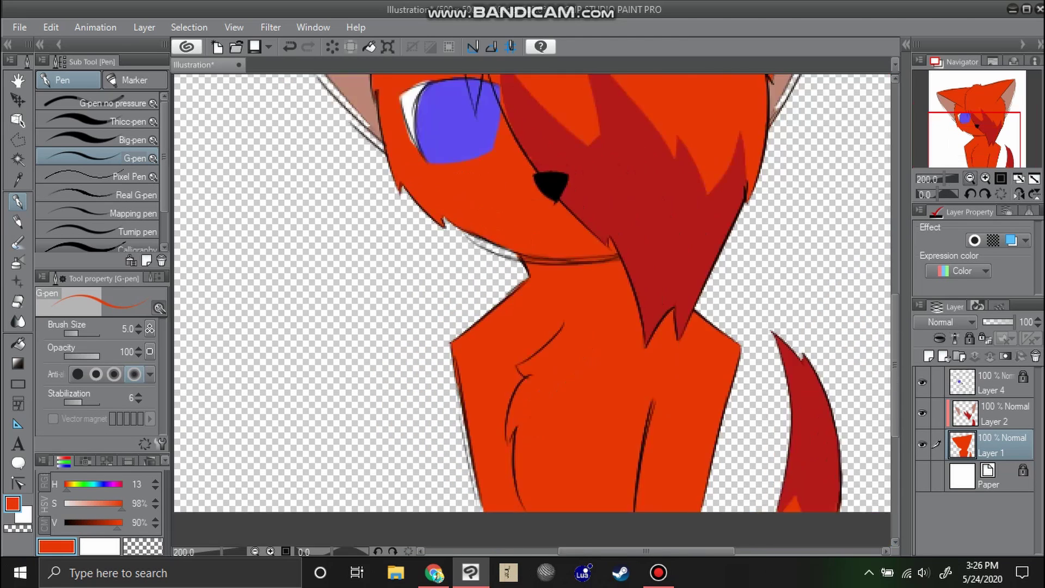
pyautogui.click(970, 178)
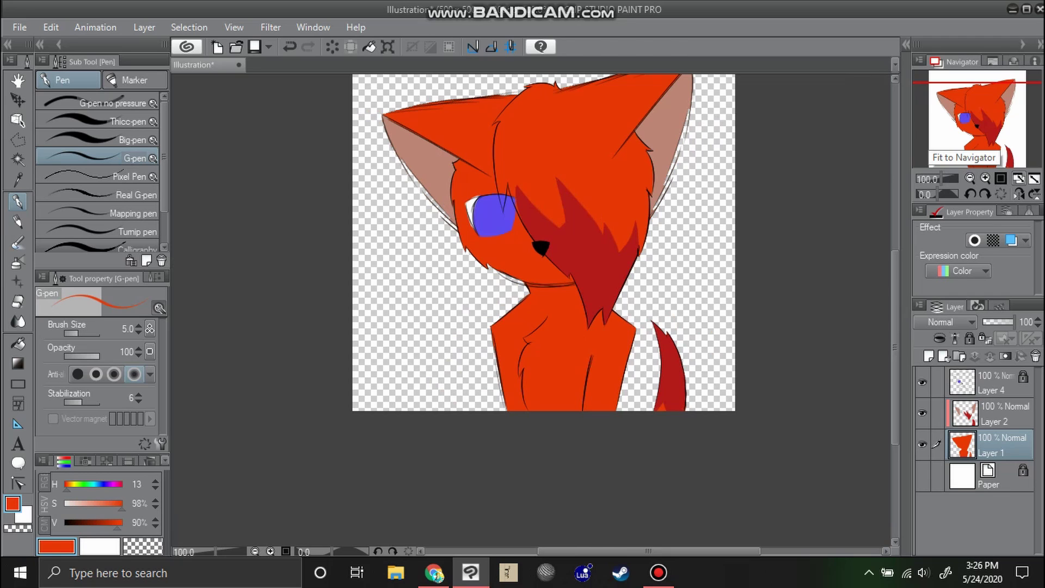
pyautogui.click(1034, 178)
# - Merge Layer 2 and Layer 4 down into Layer 1 and lock the combined character layer
pyautogui.click(1001, 414)
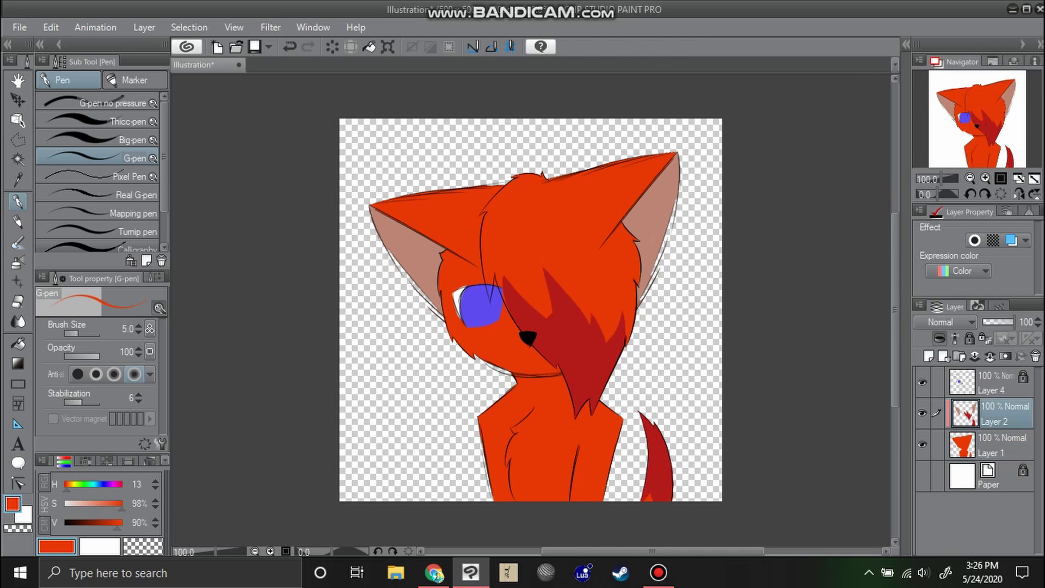
pyautogui.click(990, 356)
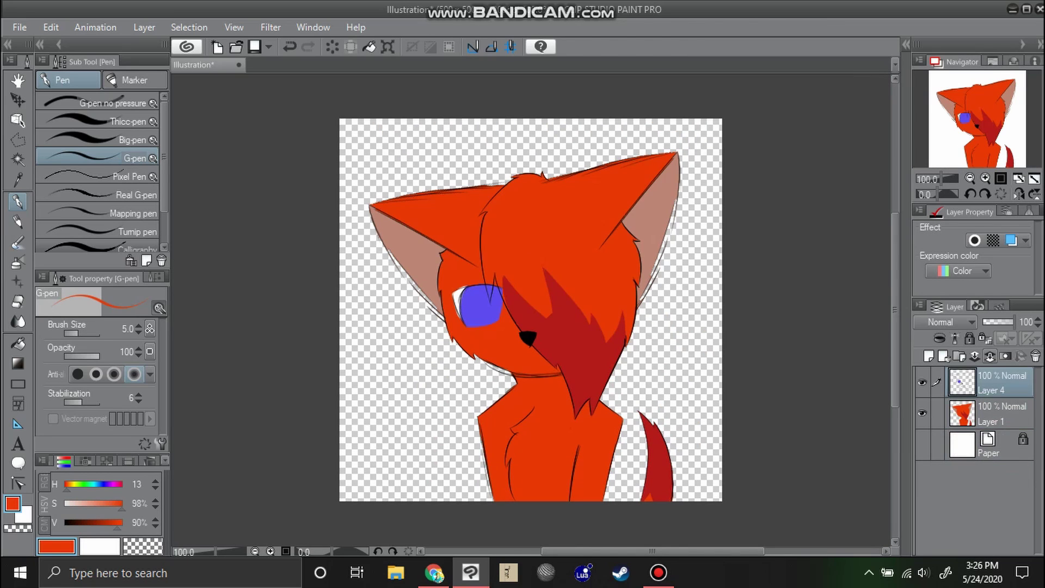
pyautogui.click(990, 357)
pyautogui.click(969, 338)
# - Show the Paper layer and set its colour to light blue at hue 206, saturation 60%, value 100%
pyautogui.click(1000, 415)
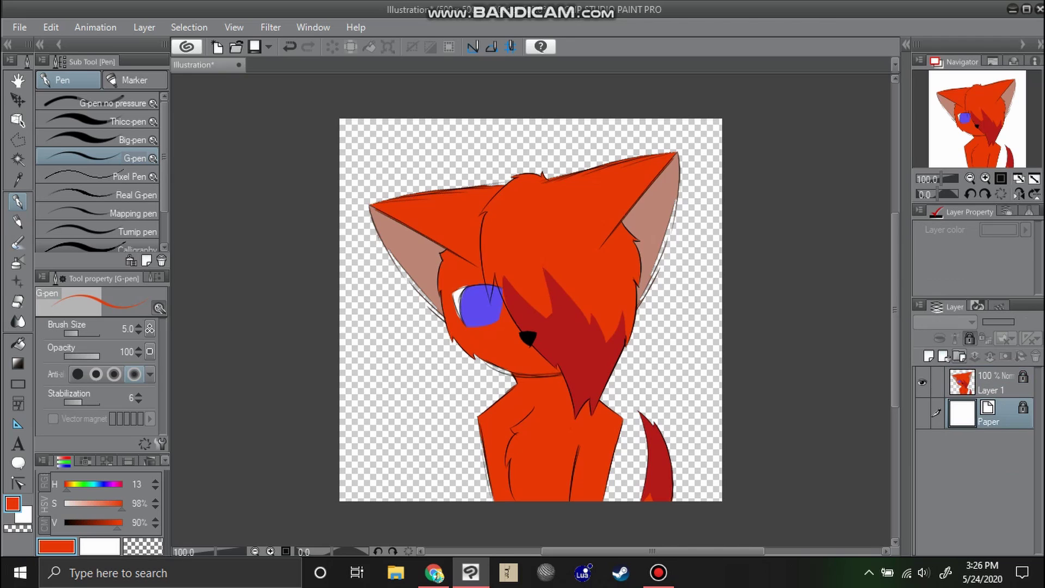
pyautogui.click(922, 413)
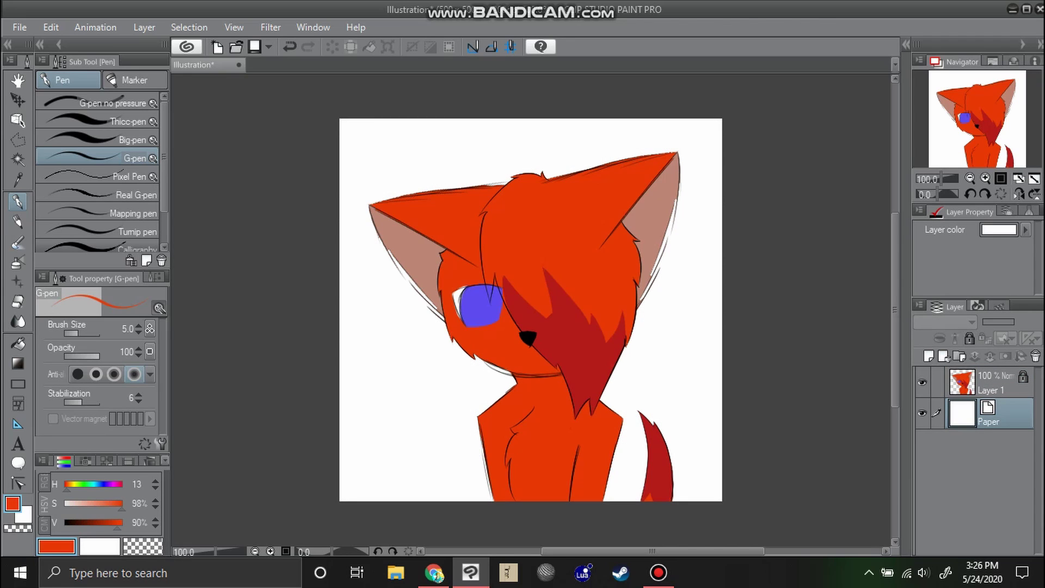
pyautogui.moveTo(67, 485); pyautogui.dragTo(98, 486)
pyautogui.moveTo(117, 523); pyautogui.dragTo(100, 504)
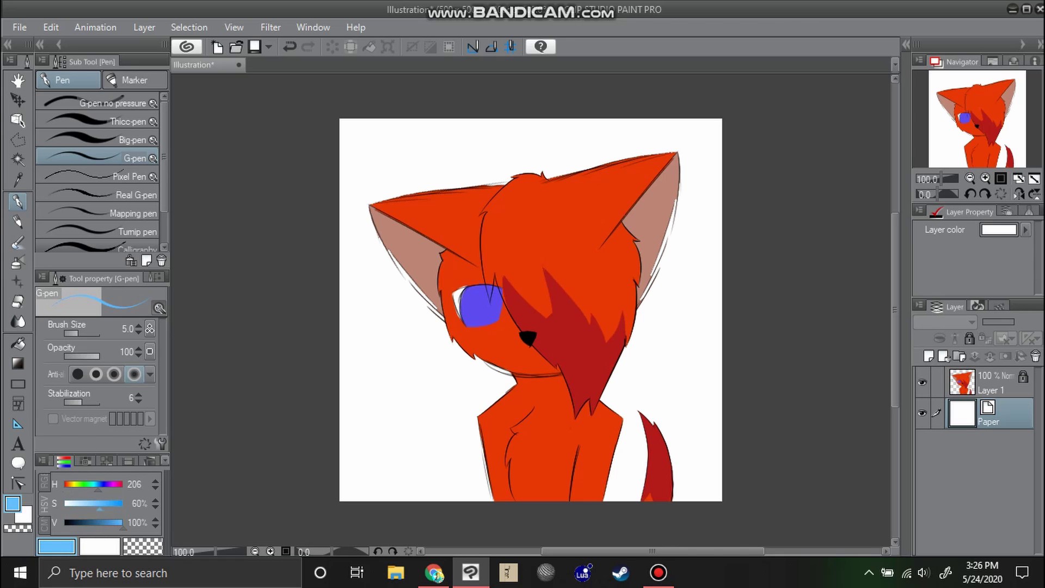
pyautogui.click(999, 230)
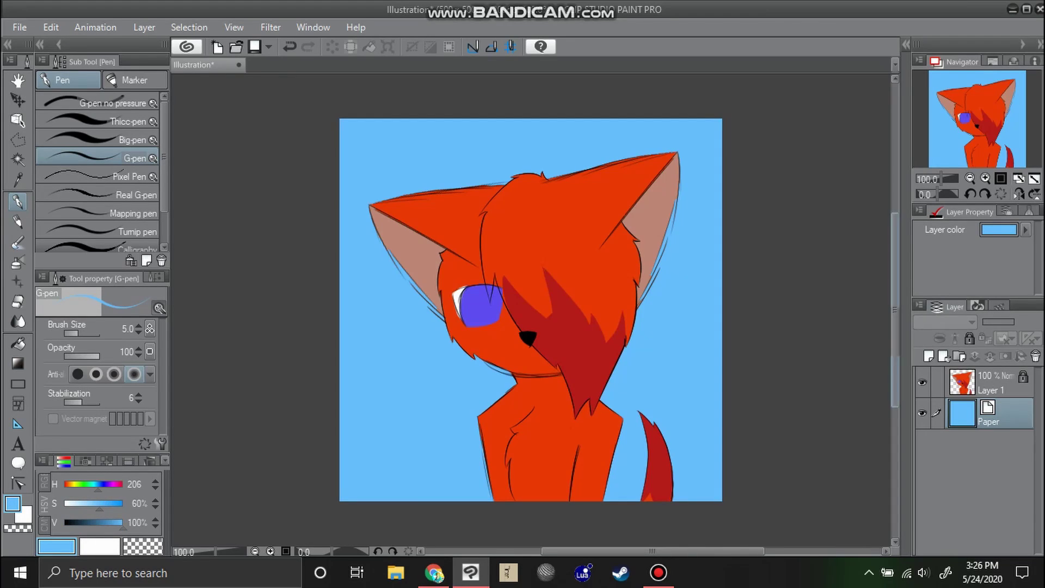
# - On a new layer above Paper, draw a filled pale periwinkle rectangle across the canvas at hue 224, saturation 27%, value 100%
pyautogui.hotkey('ctrl', 'shift', 'n')
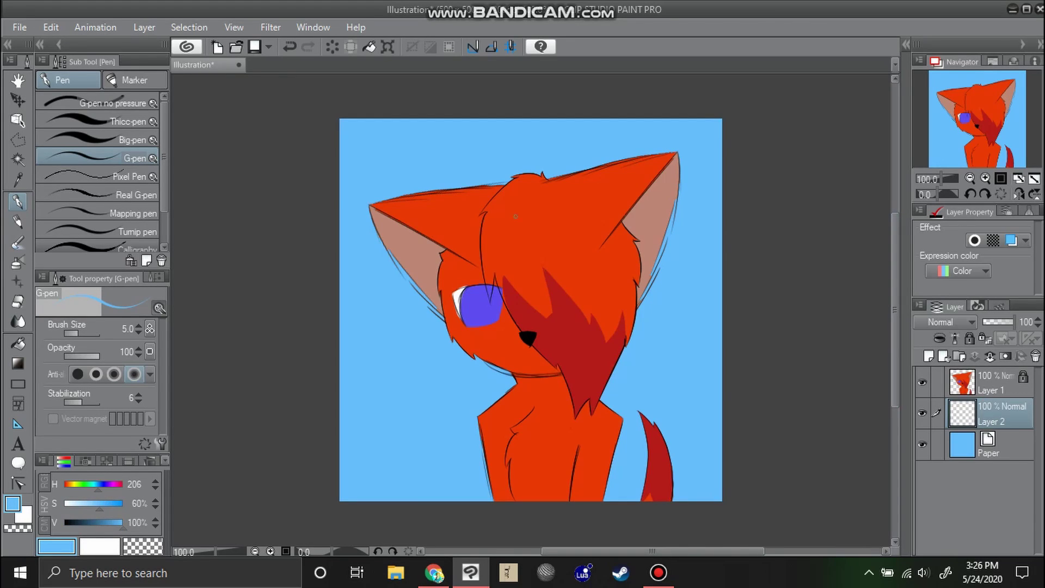
pyautogui.click(18, 364)
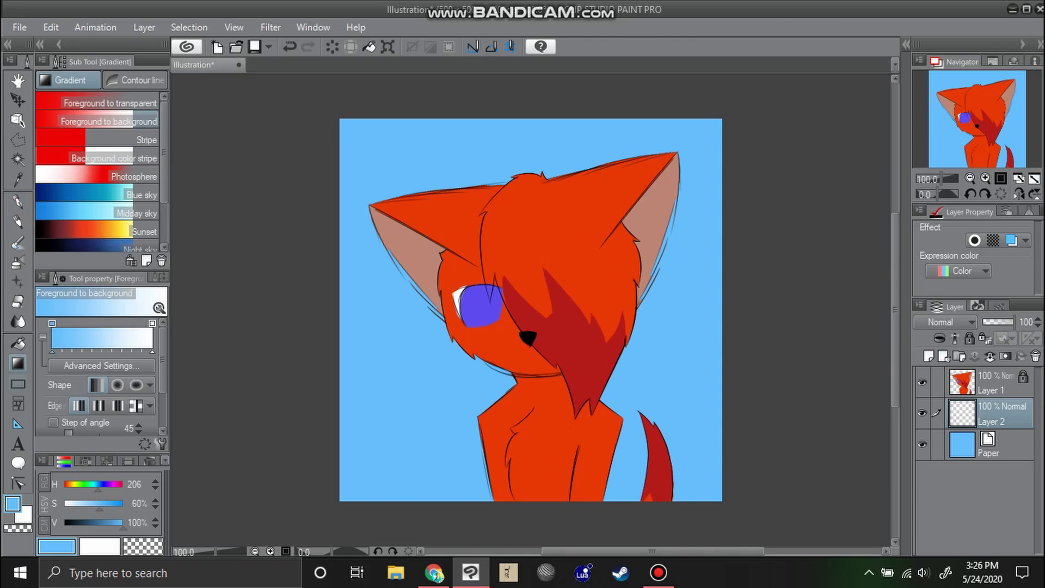
pyautogui.click(18, 384)
pyautogui.click(97, 350)
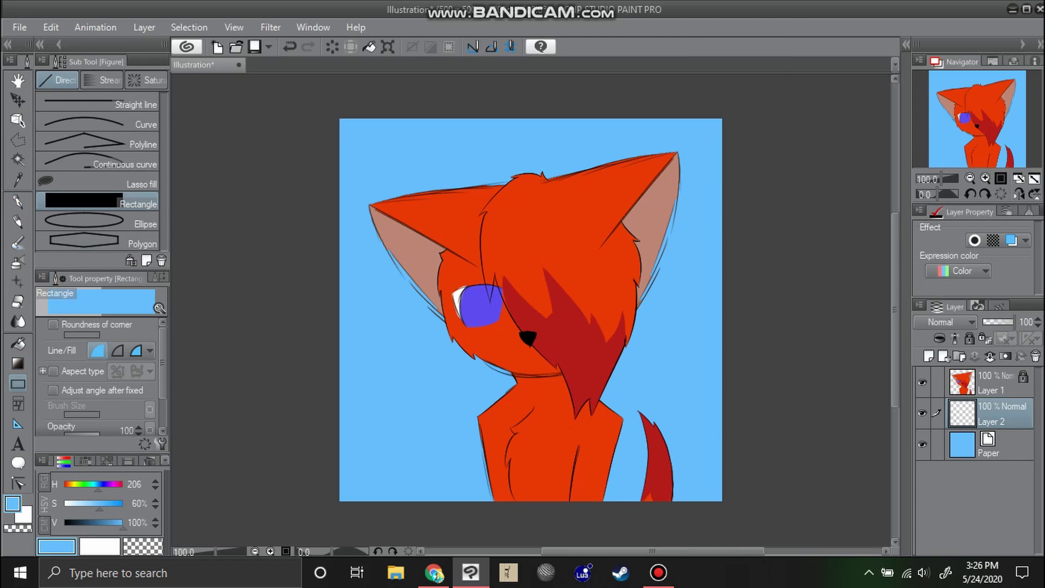
pyautogui.moveTo(99, 504)
pyautogui.mouseDown()
pyautogui.moveTo(81, 504)
pyautogui.moveTo(101, 484)
pyautogui.mouseUp()
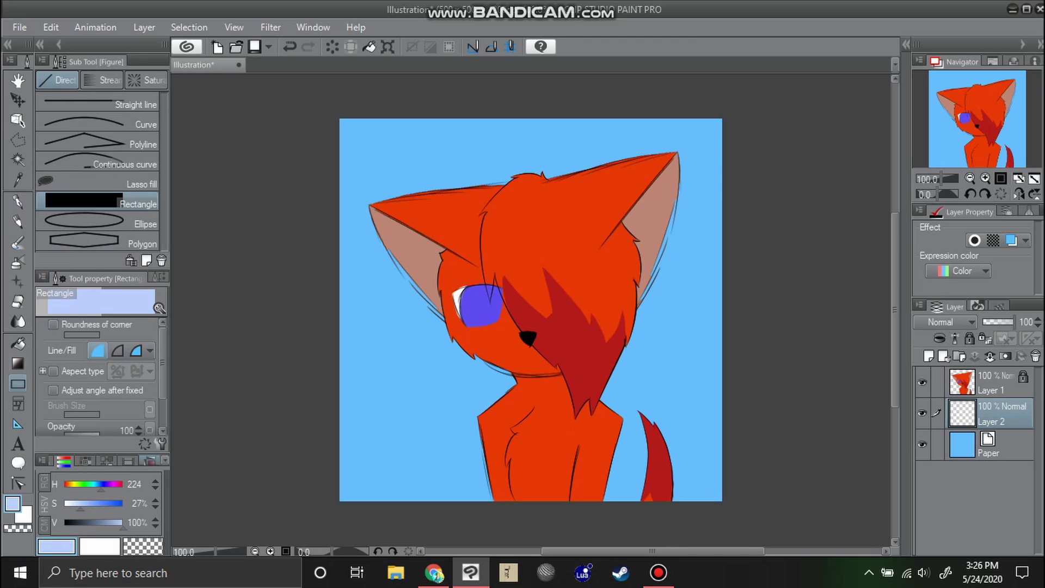
pyautogui.hotkey('ctrl', '-')
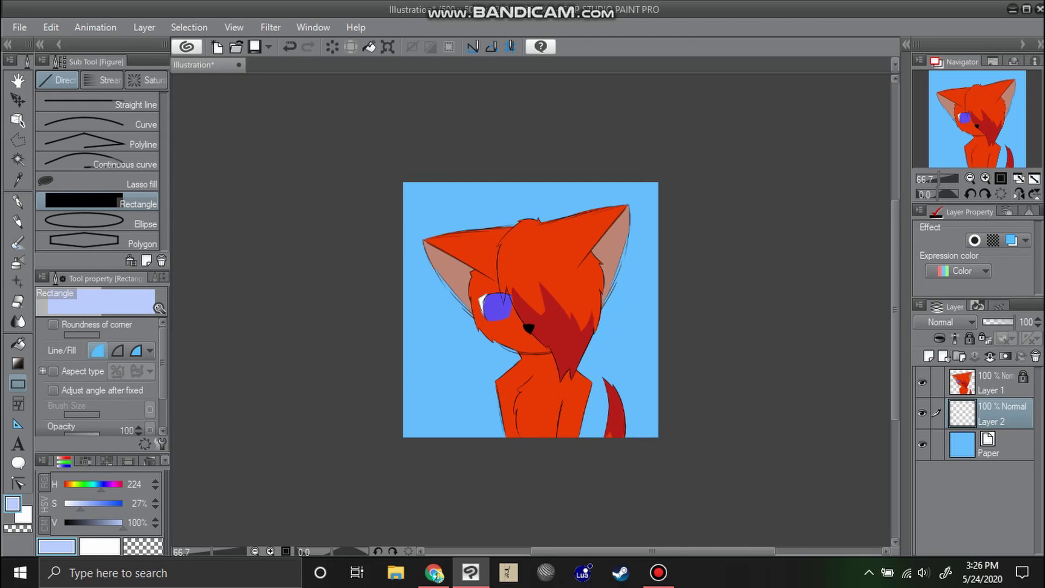
pyautogui.moveTo(356, 234); pyautogui.dragTo(778, 277)
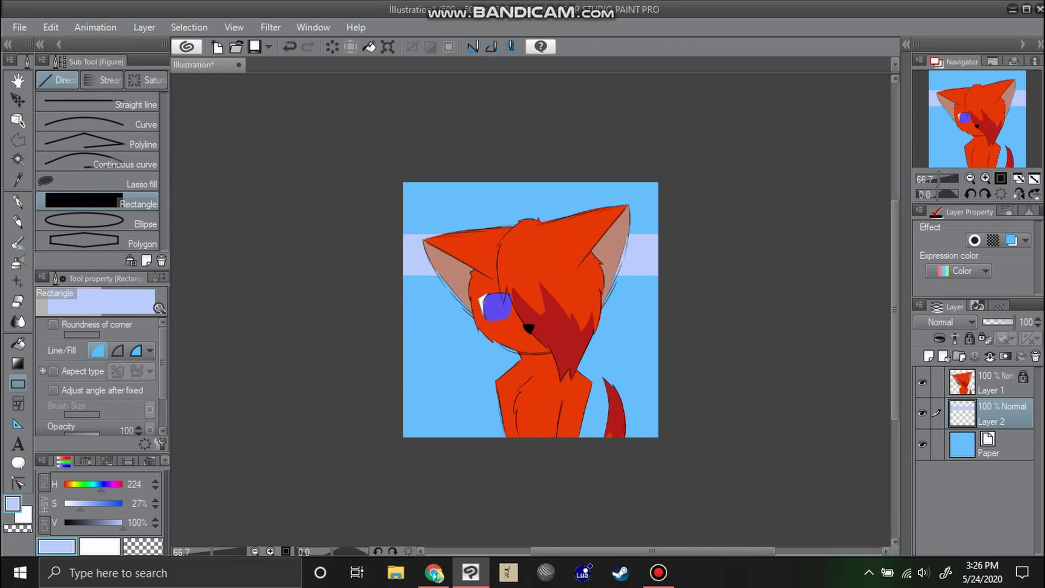
# - Enlarge and rotate the periwinkle band into a diagonal stripe across the upper-left part of the canvas
pyautogui.press('k')
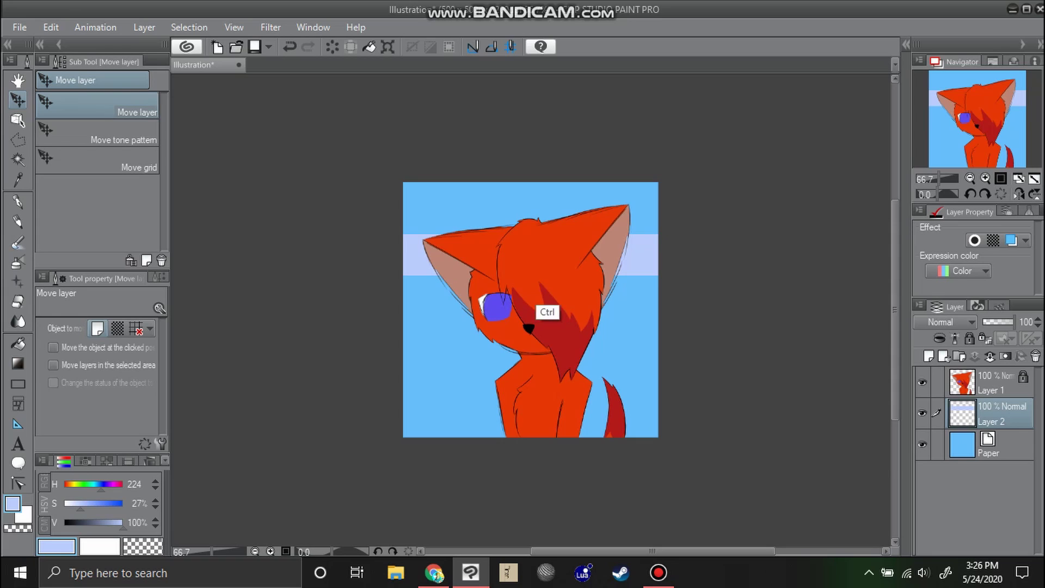
pyautogui.hotkey('ctrl', 't')
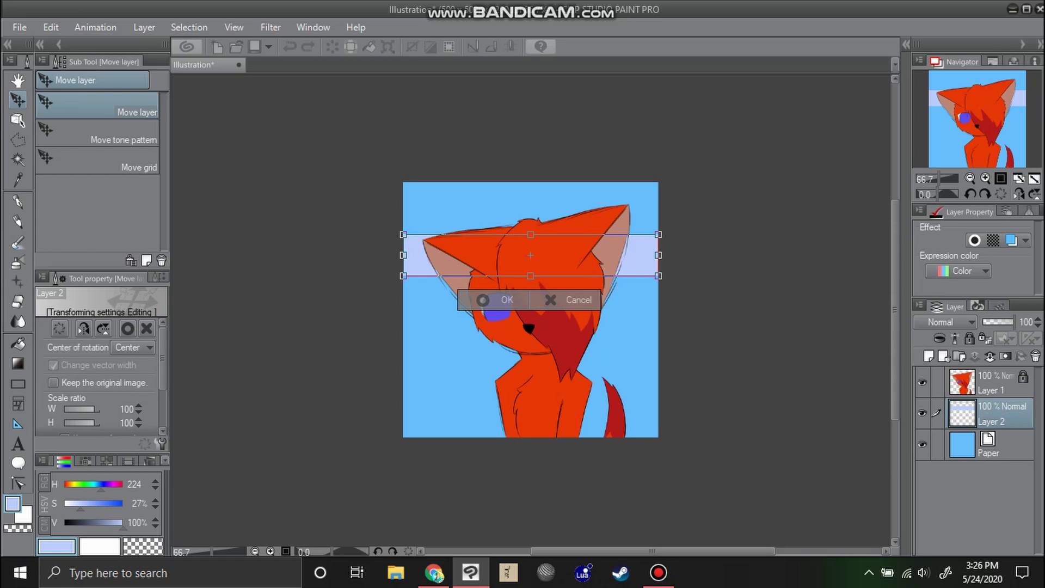
pyautogui.moveTo(658, 234); pyautogui.dragTo(789, 213)
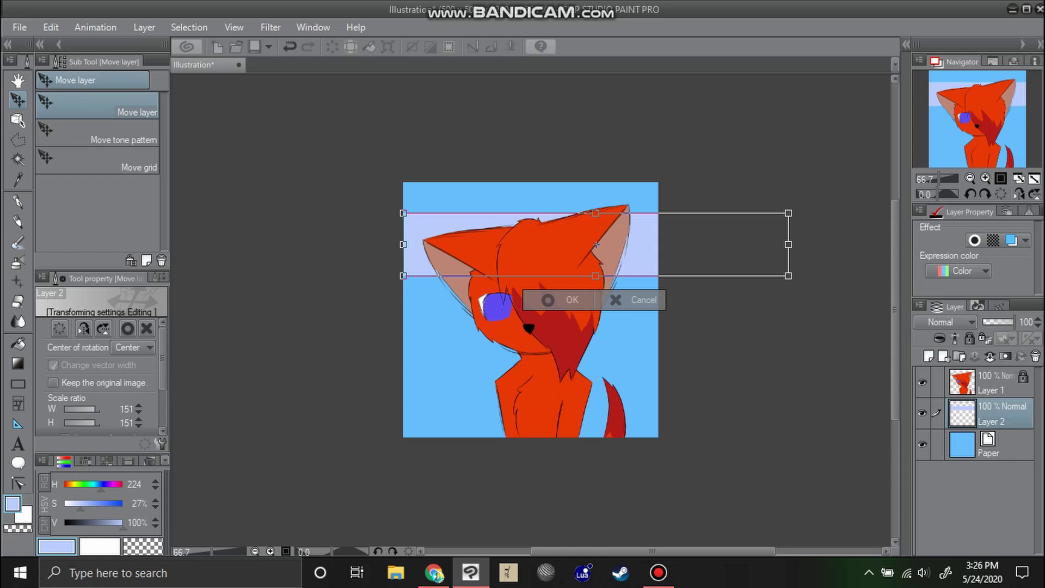
pyautogui.moveTo(403, 275); pyautogui.dragTo(367, 281)
pyautogui.moveTo(477, 197); pyautogui.dragTo(466, 256)
pyautogui.moveTo(578, 247); pyautogui.dragTo(467, 234)
pyautogui.click(438, 396)
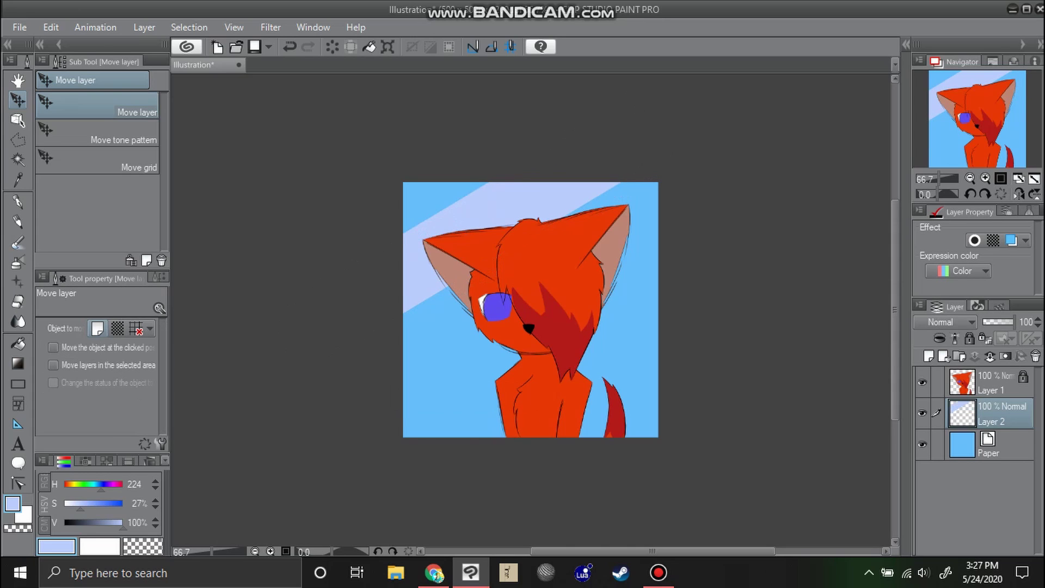
# - Paste two copies of the diagonal stripe and space them parallel to it towards the canvas's lower-right corner
pyautogui.hotkey('ctrl', 'c')
pyautogui.hotkey('ctrl', 'v')
pyautogui.moveTo(493, 226); pyautogui.dragTo(561, 344)
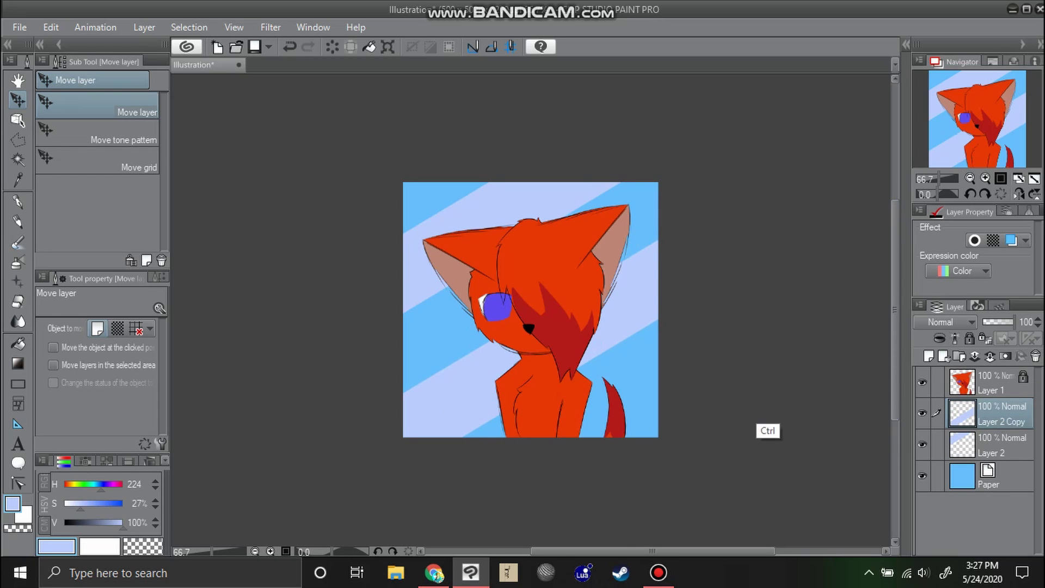
pyautogui.hotkey('ctrl', 'v')
pyautogui.moveTo(598, 400); pyautogui.dragTo(626, 450)
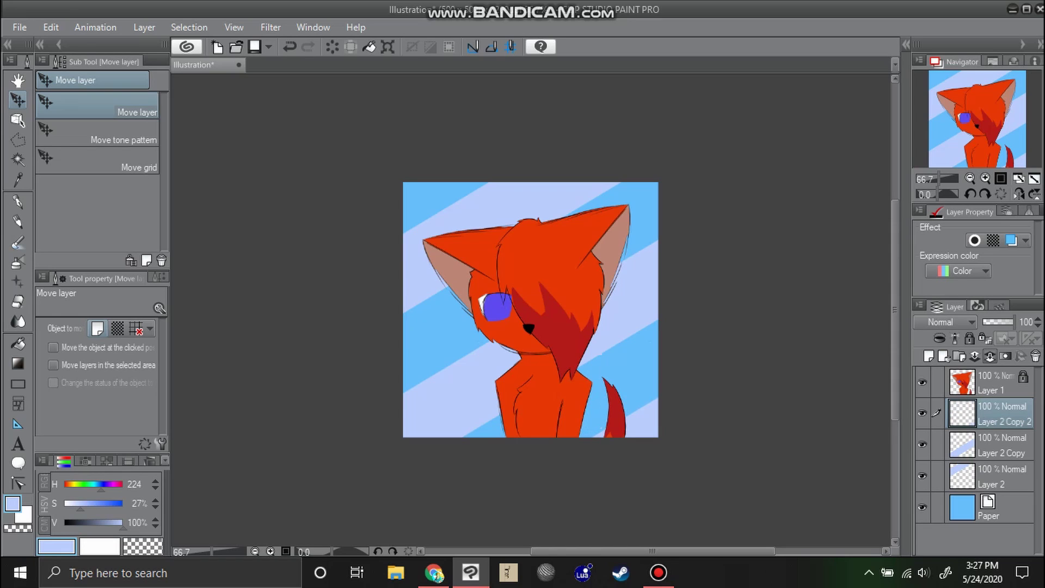
# - Merge the three stripe layers into one and combine the result with the Paper layer
pyautogui.hotkey('ctrl', 'e')
pyautogui.hotkey('ctrl', 'e')
pyautogui.click(923, 413)
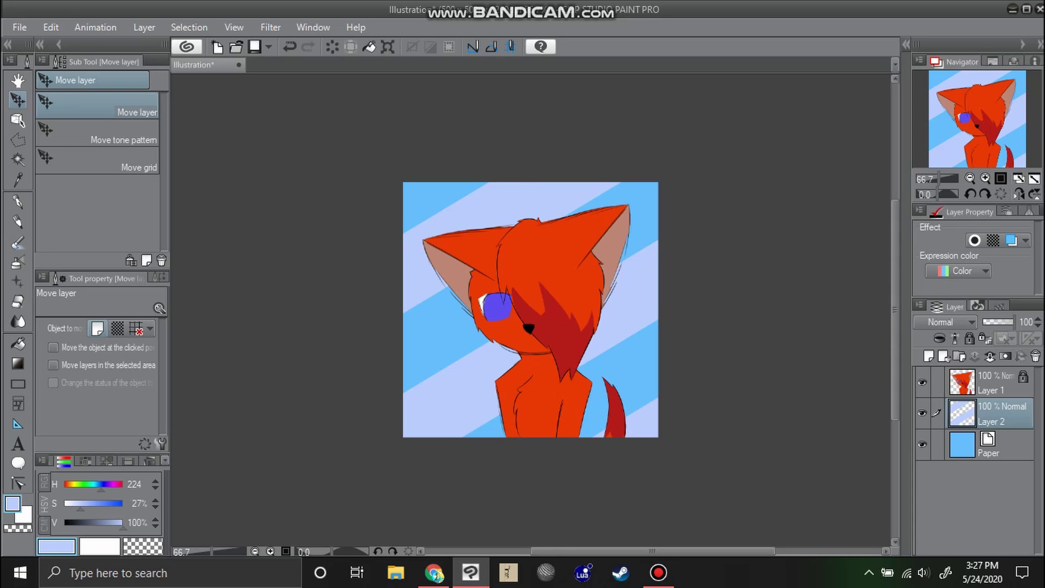
pyautogui.hotkey('ctrl', 'e')
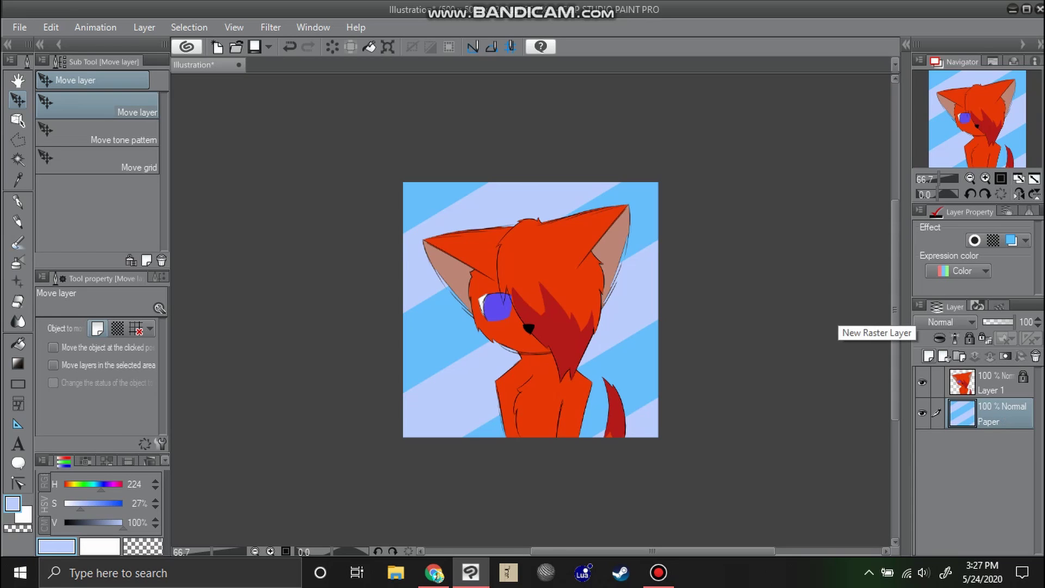
# - Add a new raster layer above Paper and set the G-pen colour to black
pyautogui.click(928, 356)
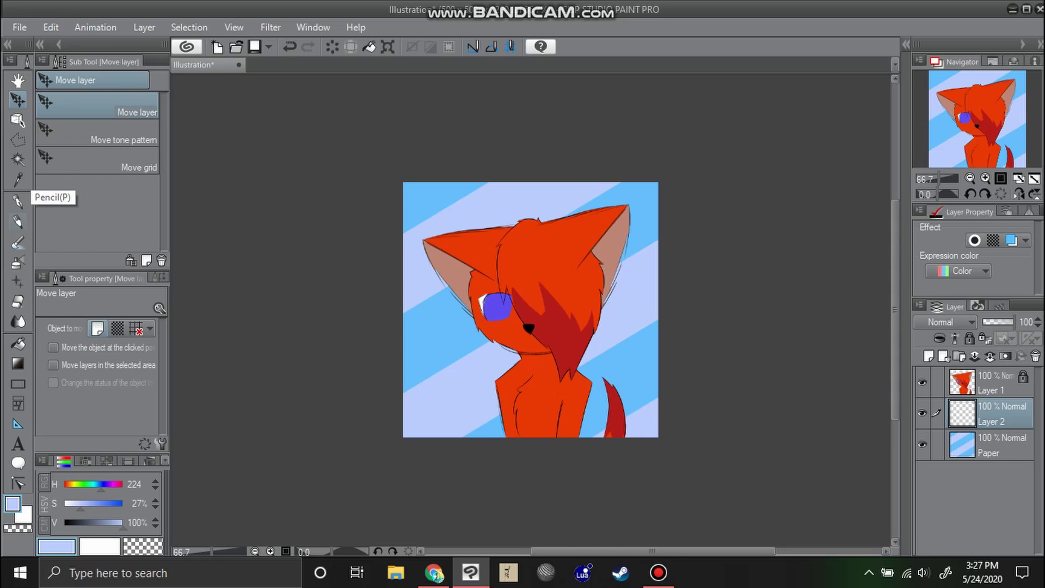
pyautogui.click(18, 202)
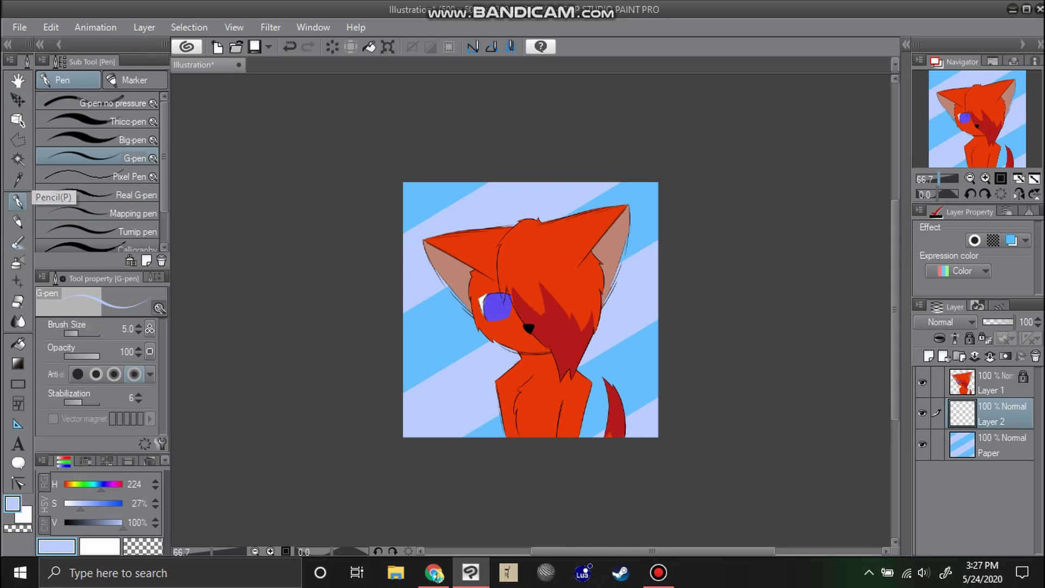
pyautogui.click(986, 178)
pyautogui.click(985, 178)
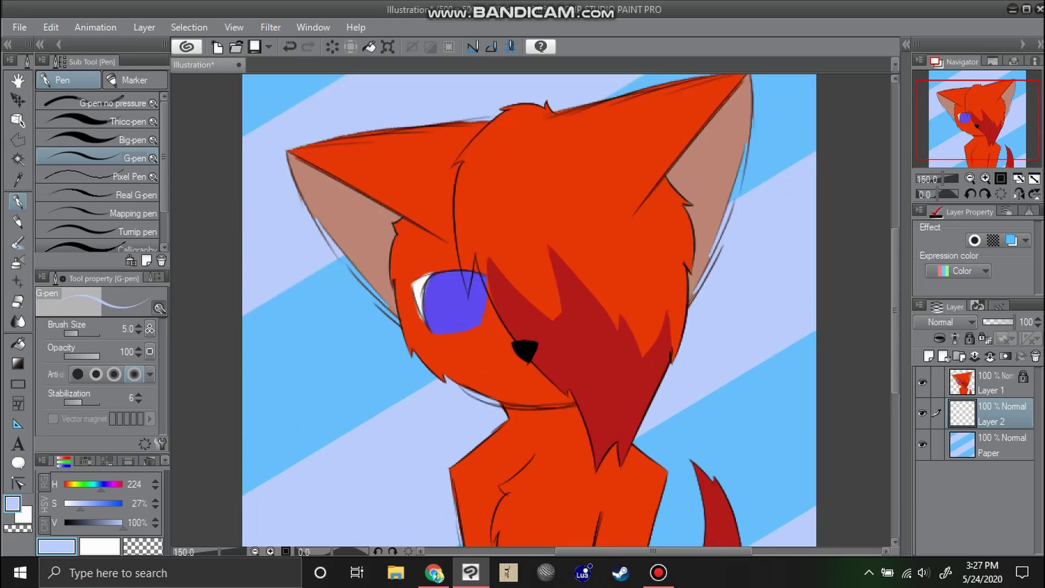
pyautogui.moveTo(979, 121)
pyautogui.mouseDown()
pyautogui.moveTo(982, 133)
pyautogui.moveTo(974, 108)
pyautogui.mouseUp()
pyautogui.scroll(-5, 522, 311)
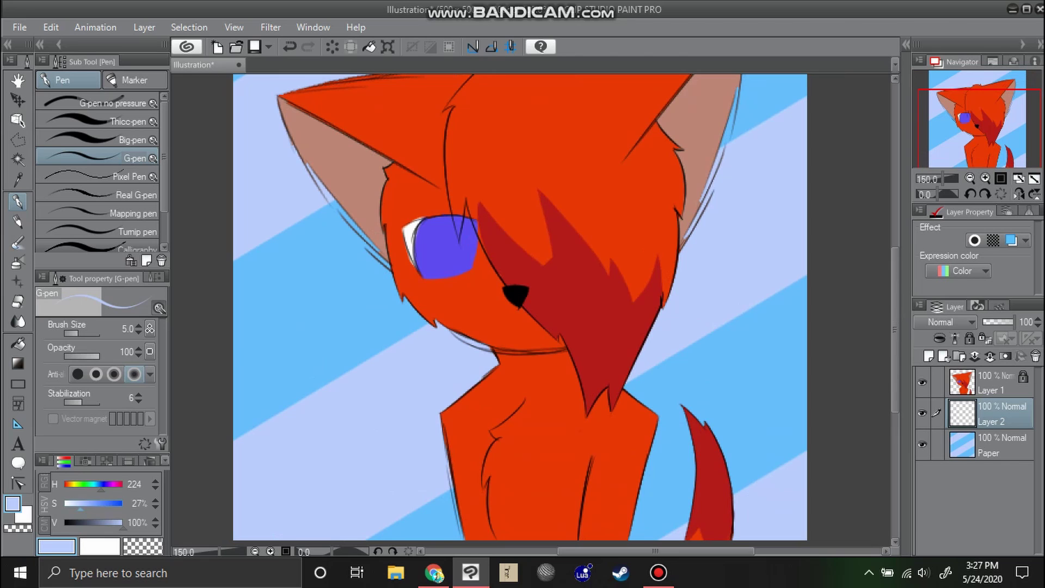
pyautogui.moveTo(81, 504)
pyautogui.mouseDown()
pyautogui.moveTo(122, 504)
pyautogui.moveTo(64, 505)
pyautogui.mouseUp()
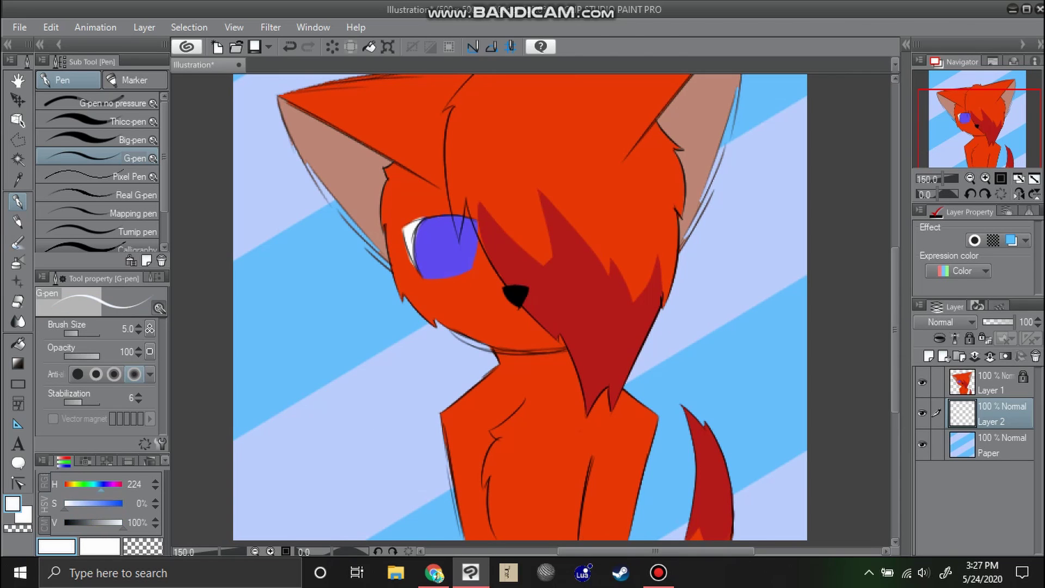
pyautogui.moveTo(123, 523); pyautogui.dragTo(65, 523)
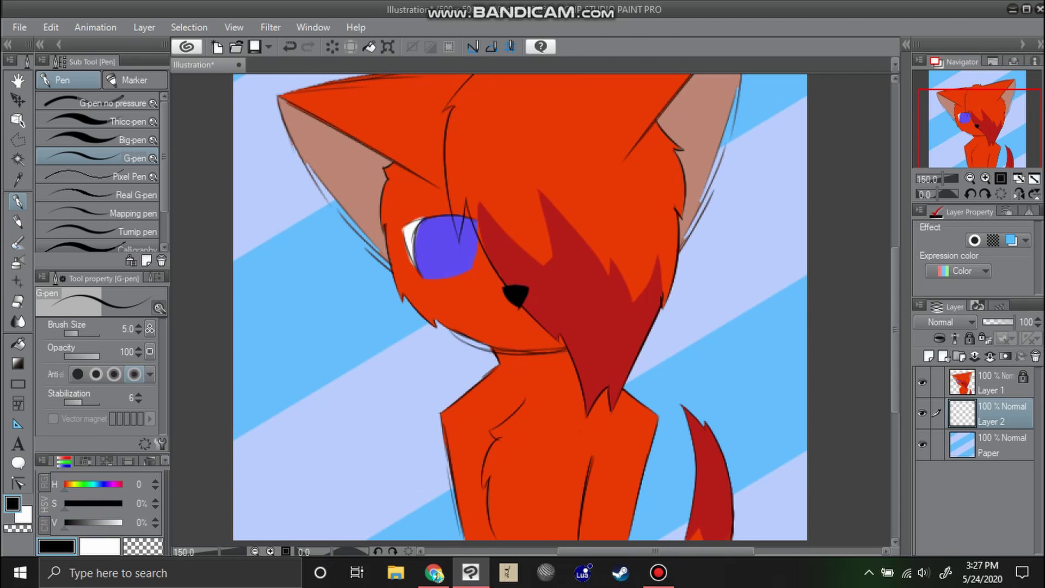
# - Move the empty Layer 2 above Layer 1 and lock the Paper layer
pyautogui.moveTo(1001, 413); pyautogui.dragTo(1001, 373)
pyautogui.click(1001, 446)
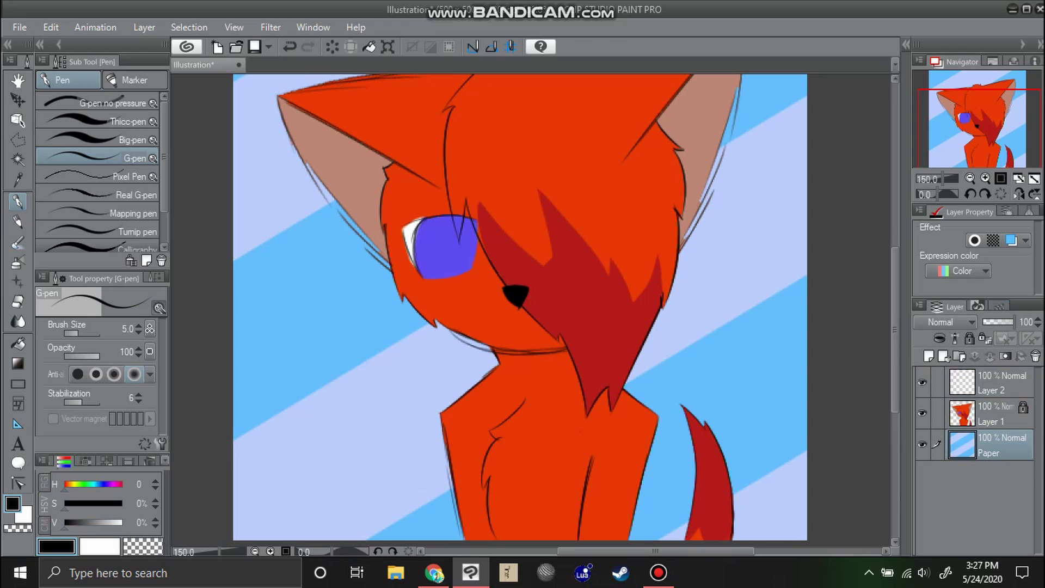
pyautogui.click(970, 338)
# - Clip Layer 2 to Layer 1 and paint a black shadow along the hair's left edge from the ear base to the eye
pyautogui.click(1001, 383)
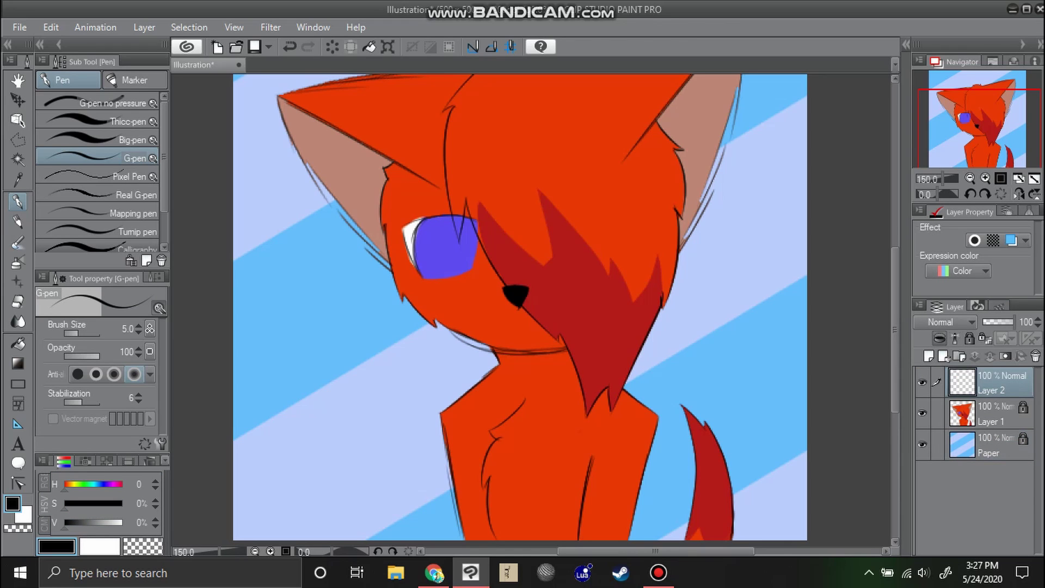
pyautogui.click(939, 338)
pyautogui.click(986, 178)
pyautogui.moveTo(981, 113); pyautogui.dragTo(979, 113)
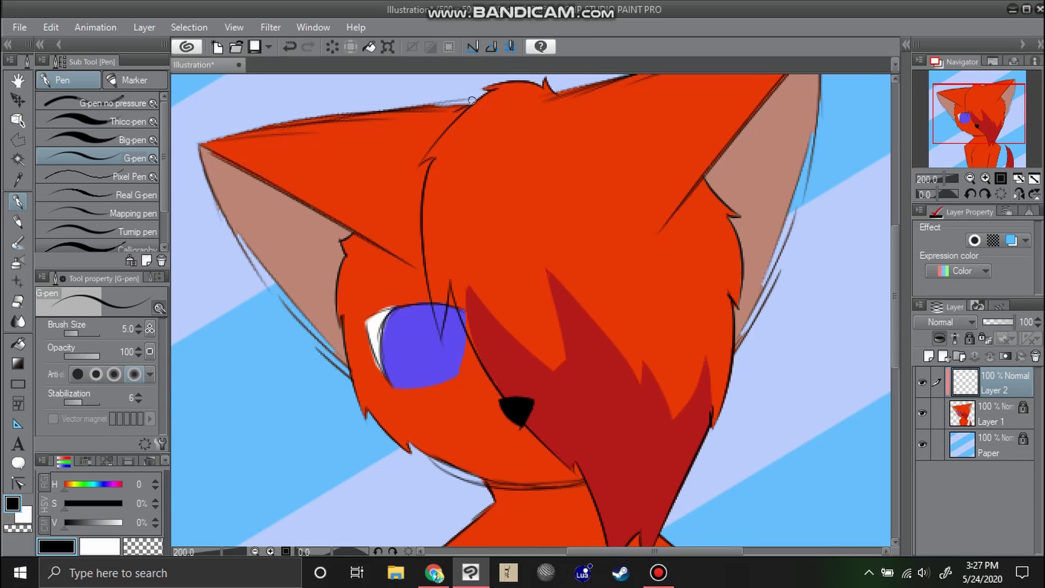
pyautogui.moveTo(461, 112)
pyautogui.mouseDown()
pyautogui.moveTo(416, 164)
pyautogui.moveTo(428, 162)
pyautogui.moveTo(422, 268)
pyautogui.mouseUp()
pyautogui.press('e')
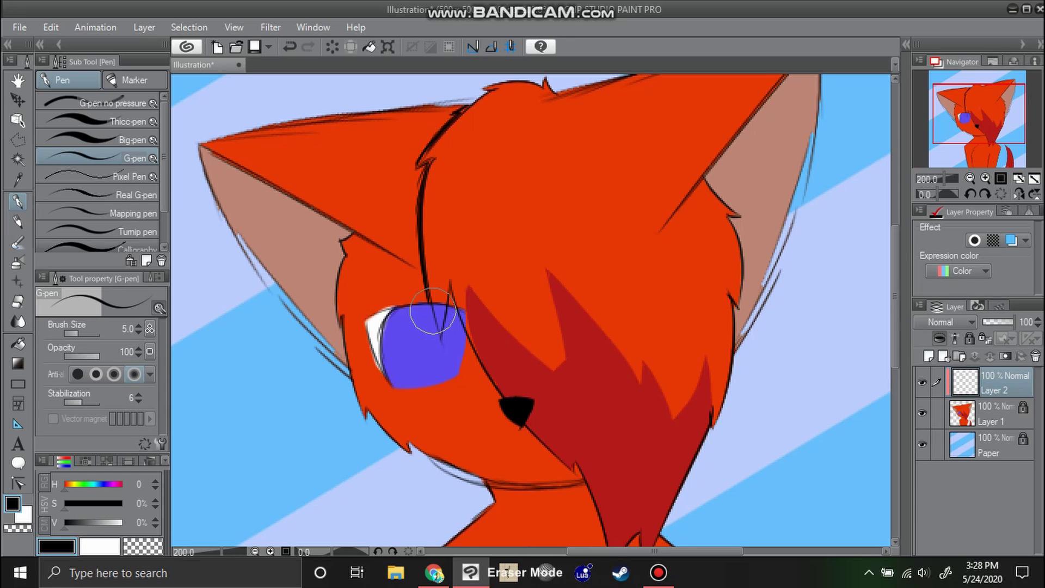
pyautogui.press('p')
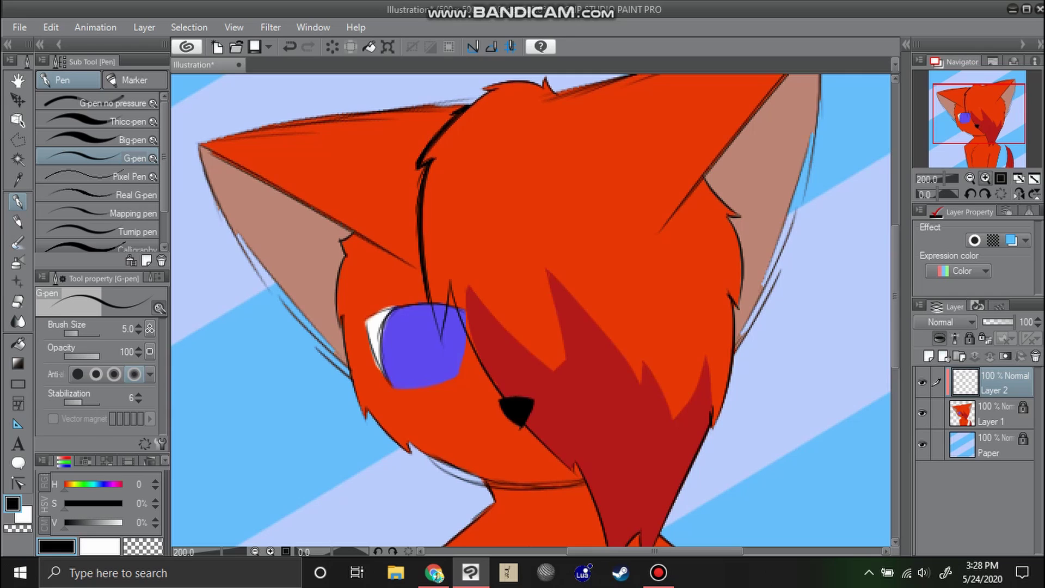
# - Paint a black shadow along the fringe's edge from the eye past the nose to the chin and even out its thickness
pyautogui.click(986, 178)
pyautogui.moveTo(979, 114); pyautogui.dragTo(982, 123)
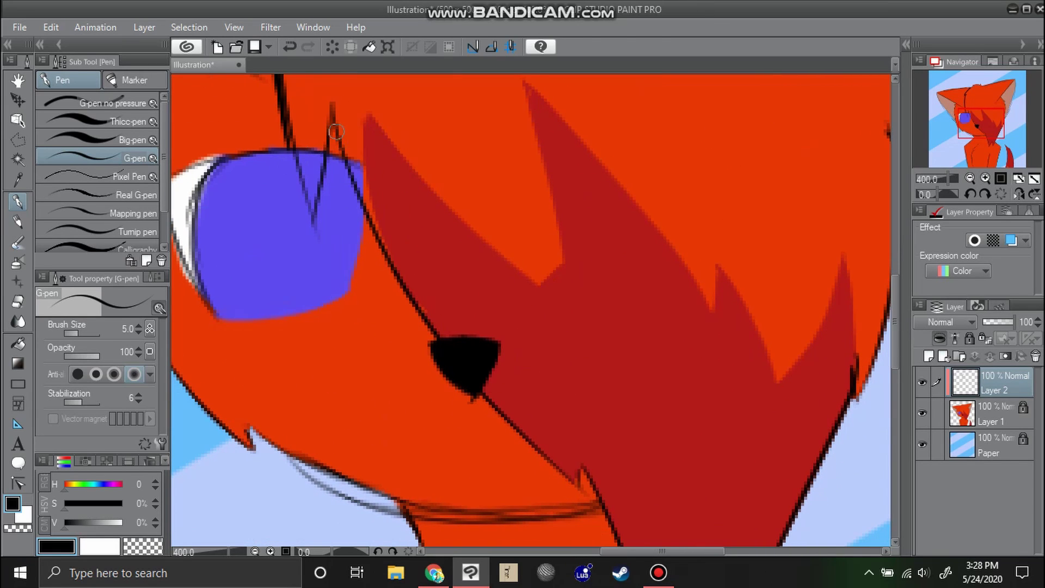
pyautogui.moveTo(331, 126); pyautogui.dragTo(340, 153)
pyautogui.moveTo(986, 126); pyautogui.dragTo(983, 132)
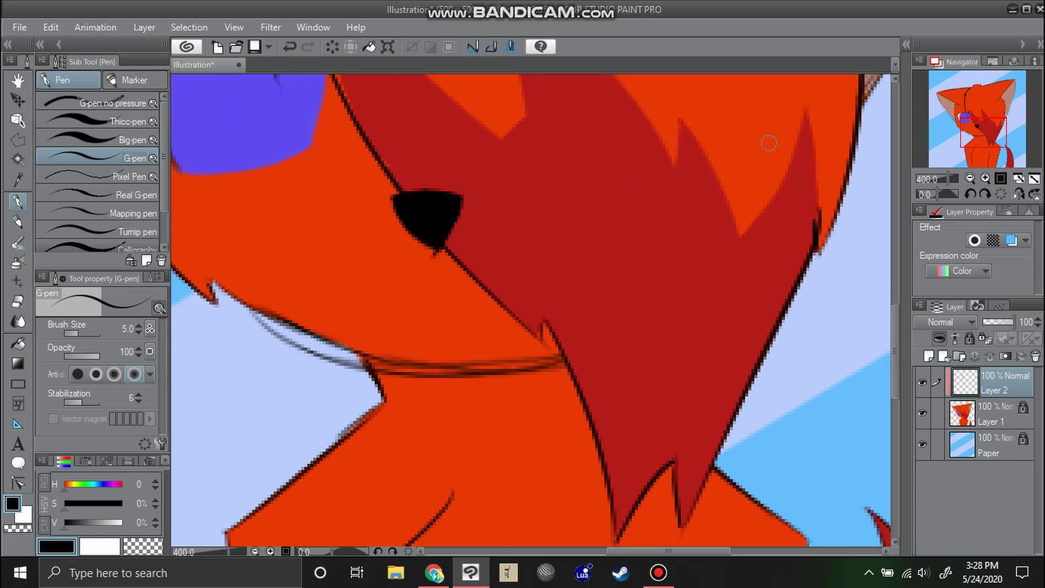
pyautogui.scroll(-2, 815, 154)
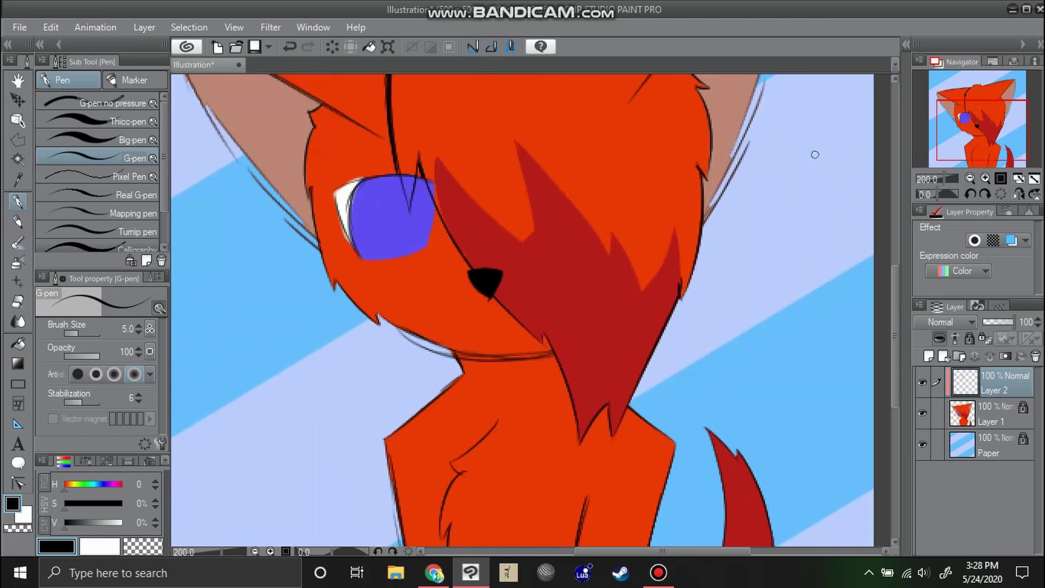
pyautogui.moveTo(433, 204)
pyautogui.mouseDown()
pyautogui.moveTo(453, 248)
pyautogui.moveTo(435, 209)
pyautogui.moveTo(515, 324)
pyautogui.mouseUp()
pyautogui.moveTo(478, 278); pyautogui.dragTo(535, 341)
pyautogui.moveTo(491, 295); pyautogui.dragTo(536, 344)
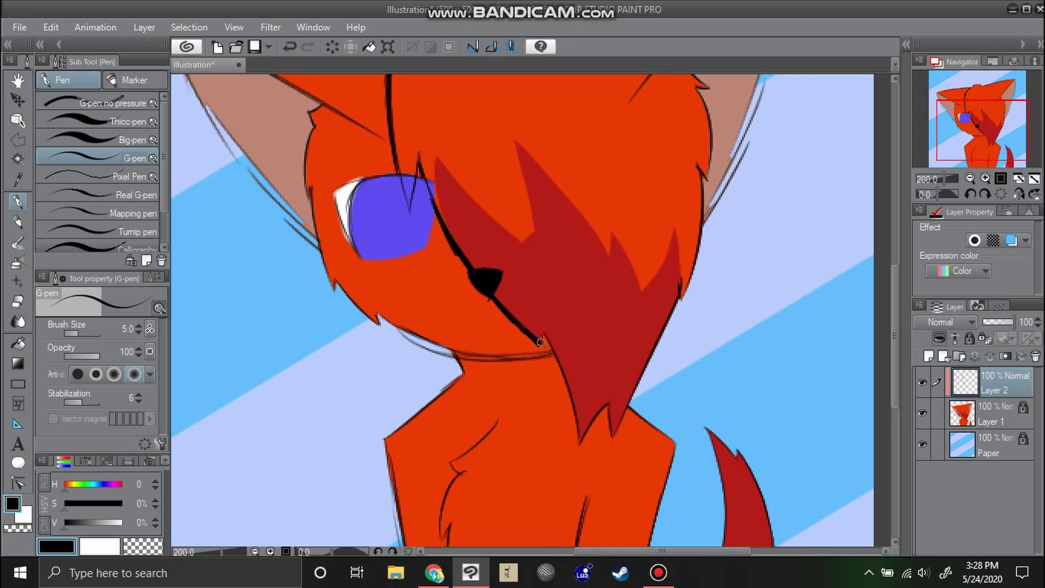
pyautogui.scroll(3, 444, 251)
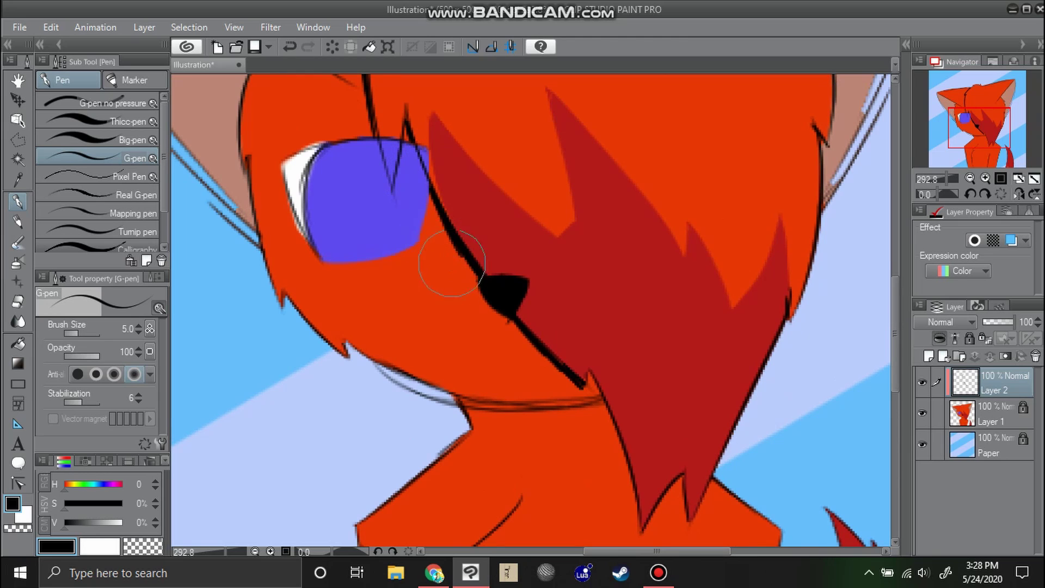
pyautogui.press('p')
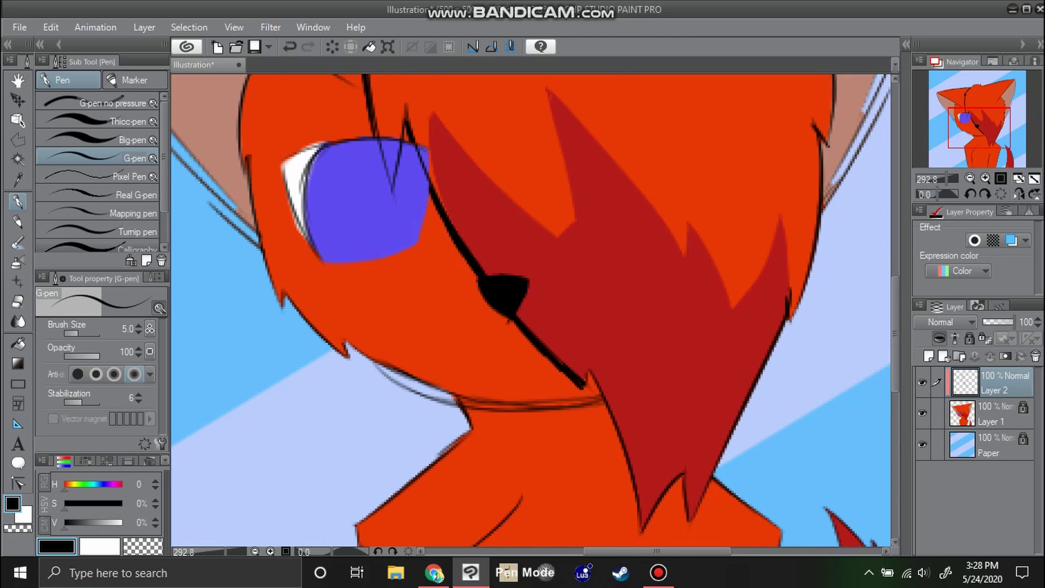
pyautogui.scroll(1, 531, 308)
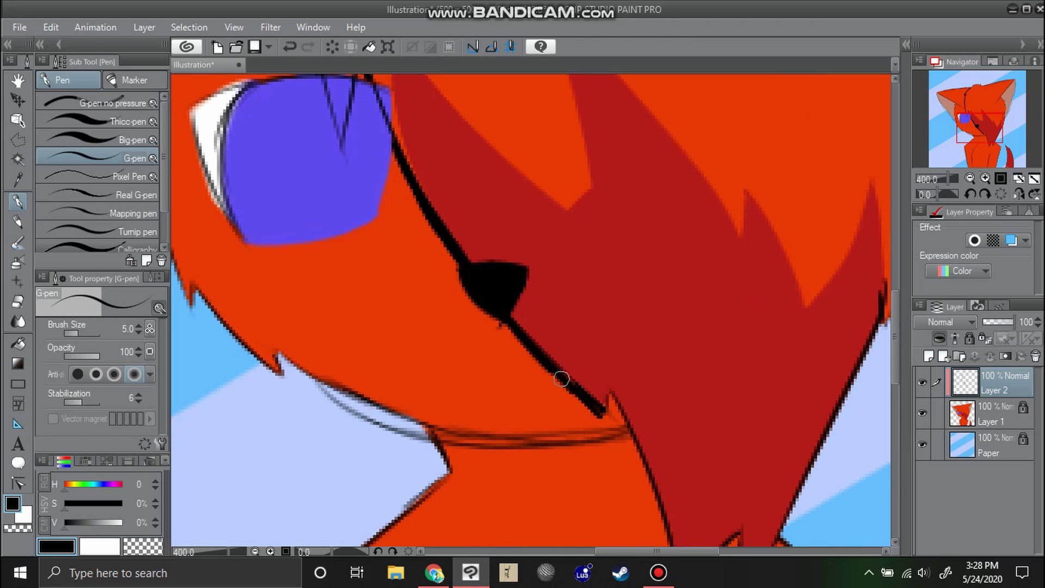
pyautogui.moveTo(564, 374); pyautogui.dragTo(600, 412)
# - Paint and fill black shadows beside the pointed hair tips where they hang over the neck and chest
pyautogui.scroll(-3, 626, 365)
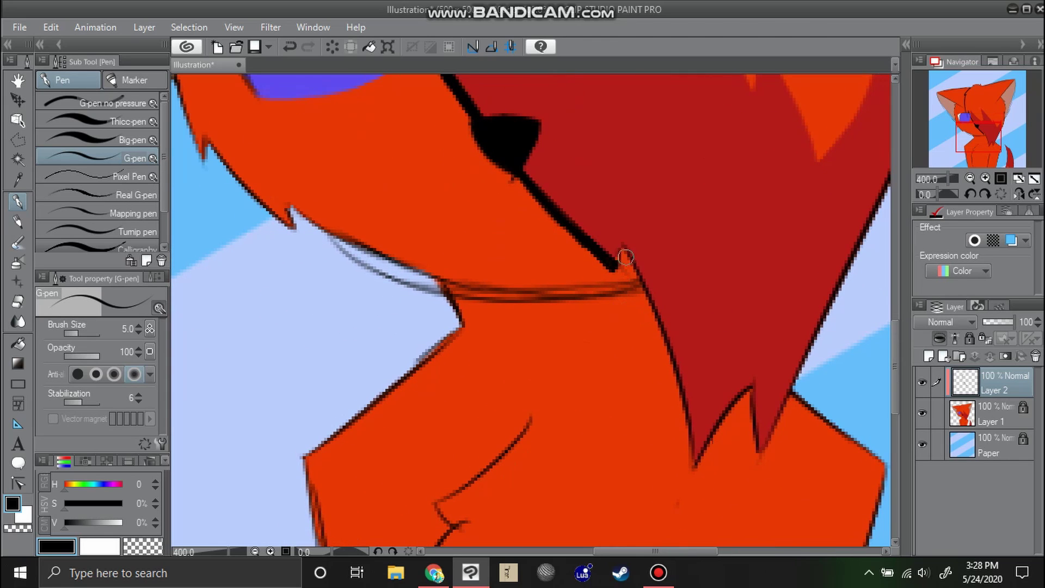
pyautogui.moveTo(622, 246)
pyautogui.mouseDown()
pyautogui.moveTo(668, 429)
pyautogui.moveTo(684, 407)
pyautogui.moveTo(669, 445)
pyautogui.moveTo(683, 405)
pyautogui.moveTo(681, 415)
pyautogui.moveTo(740, 396)
pyautogui.moveTo(741, 441)
pyautogui.moveTo(751, 388)
pyautogui.moveTo(748, 418)
pyautogui.mouseUp()
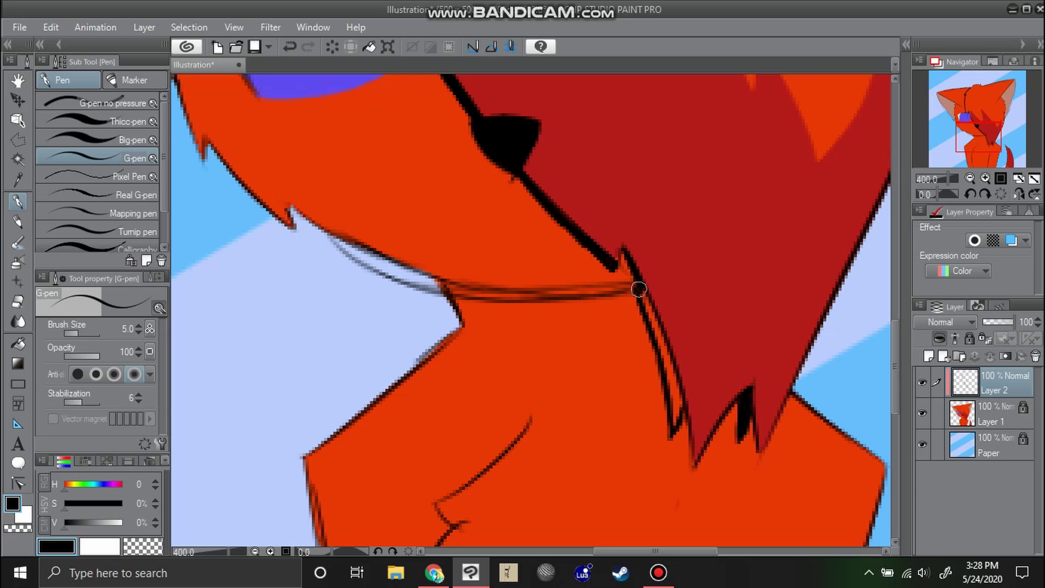
pyautogui.moveTo(636, 285); pyautogui.dragTo(665, 362)
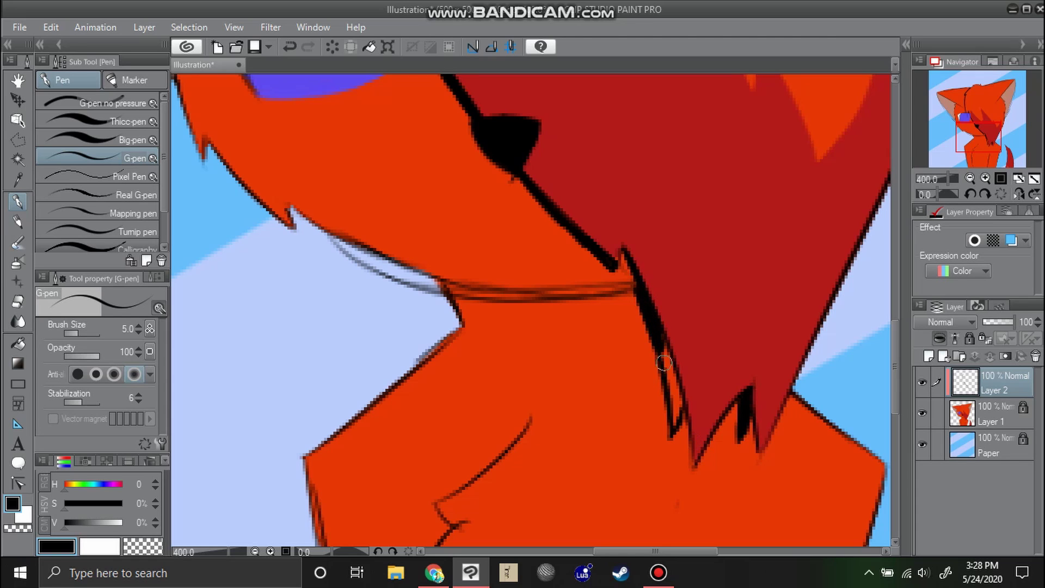
pyautogui.moveTo(647, 311)
pyautogui.mouseDown()
pyautogui.moveTo(673, 410)
pyautogui.moveTo(676, 398)
pyautogui.moveTo(671, 422)
pyautogui.moveTo(660, 344)
pyautogui.mouseUp()
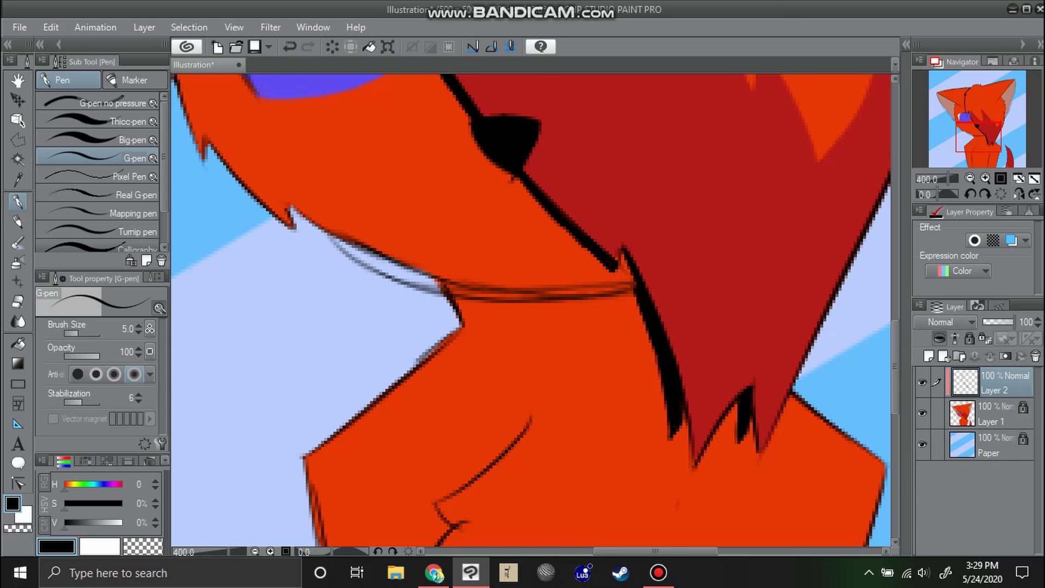
pyautogui.moveTo(980, 133); pyautogui.dragTo(987, 155)
pyautogui.click(1035, 178)
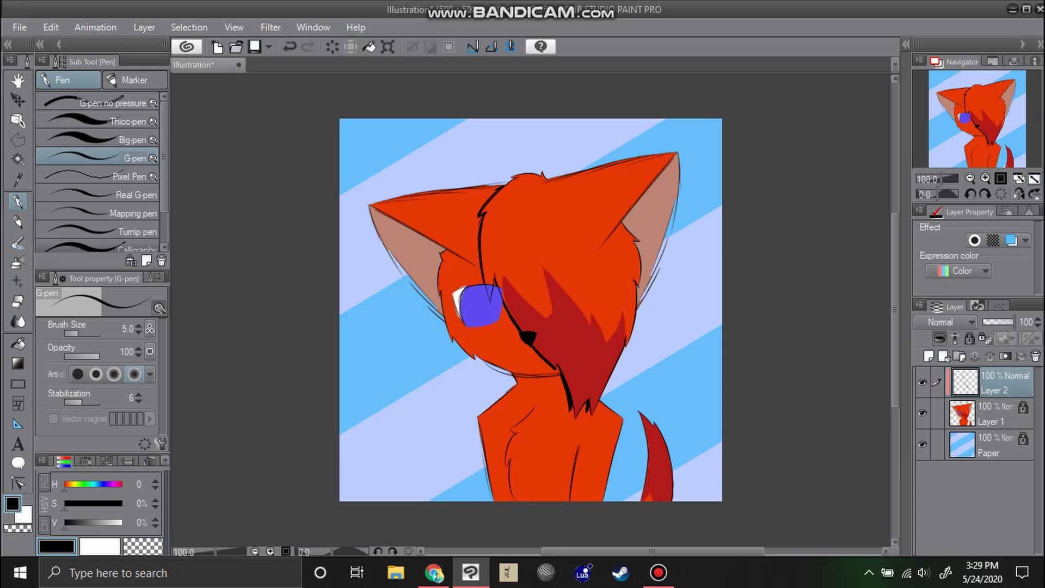
# - Paint black shadows along the cheek fur edge inside the character's left-hand ear, beside the eye
pyautogui.click(985, 178)
pyautogui.click(986, 178)
pyautogui.click(985, 178)
pyautogui.click(986, 178)
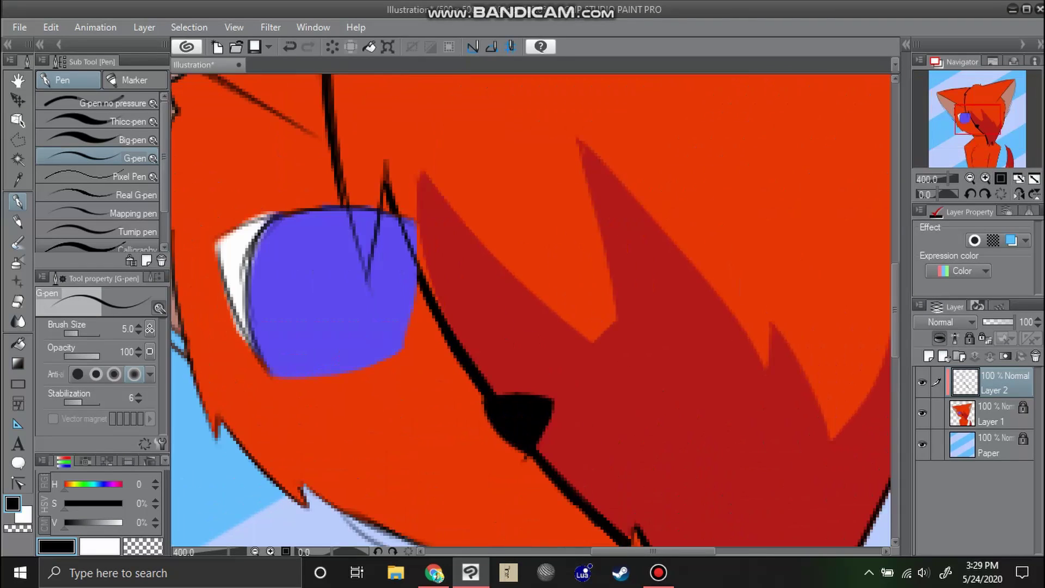
pyautogui.hscroll(-4, 531, 310)
pyautogui.scroll(3, 530, 310)
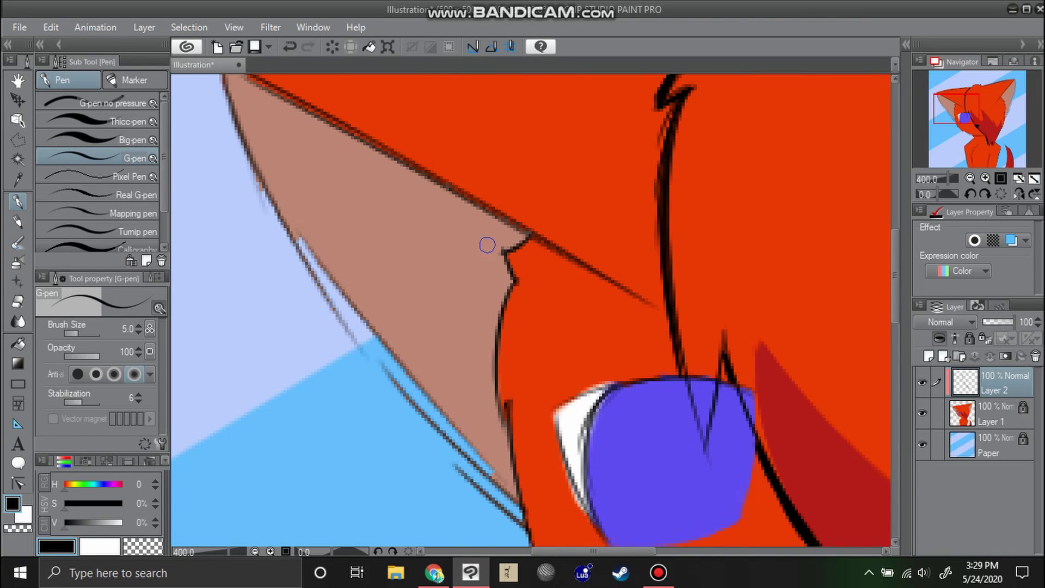
pyautogui.moveTo(521, 235)
pyautogui.mouseDown()
pyautogui.moveTo(515, 260)
pyautogui.moveTo(503, 246)
pyautogui.moveTo(523, 250)
pyautogui.moveTo(502, 264)
pyautogui.moveTo(527, 234)
pyautogui.mouseUp()
pyautogui.moveTo(500, 307)
pyautogui.mouseDown()
pyautogui.moveTo(514, 280)
pyautogui.moveTo(488, 353)
pyautogui.moveTo(490, 418)
pyautogui.moveTo(497, 324)
pyautogui.moveTo(495, 403)
pyautogui.moveTo(460, 332)
pyautogui.moveTo(497, 242)
pyautogui.mouseUp()
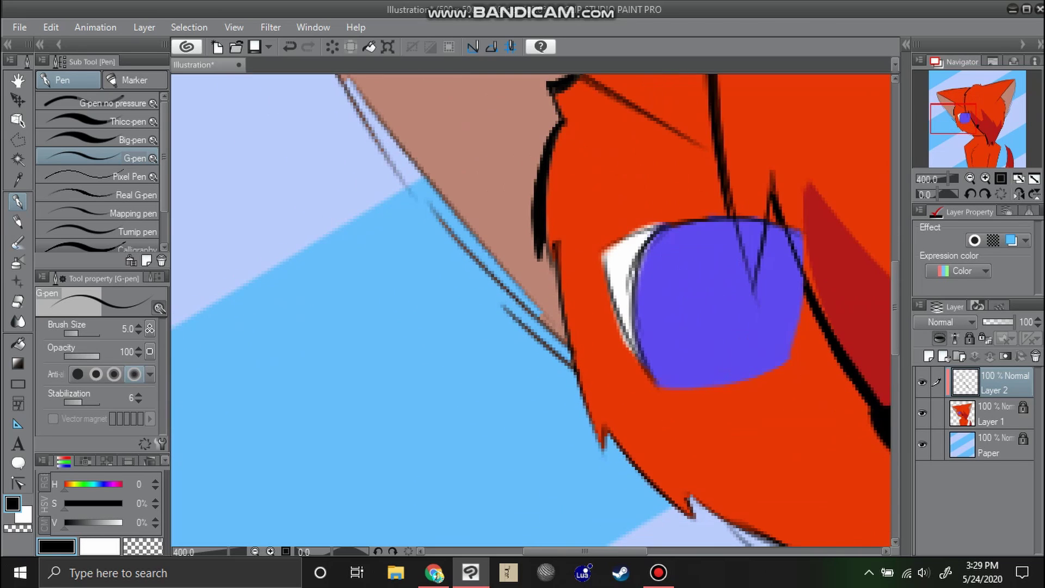
pyautogui.moveTo(554, 270)
pyautogui.mouseDown()
pyautogui.moveTo(571, 384)
pyautogui.moveTo(557, 288)
pyautogui.moveTo(567, 346)
pyautogui.mouseUp()
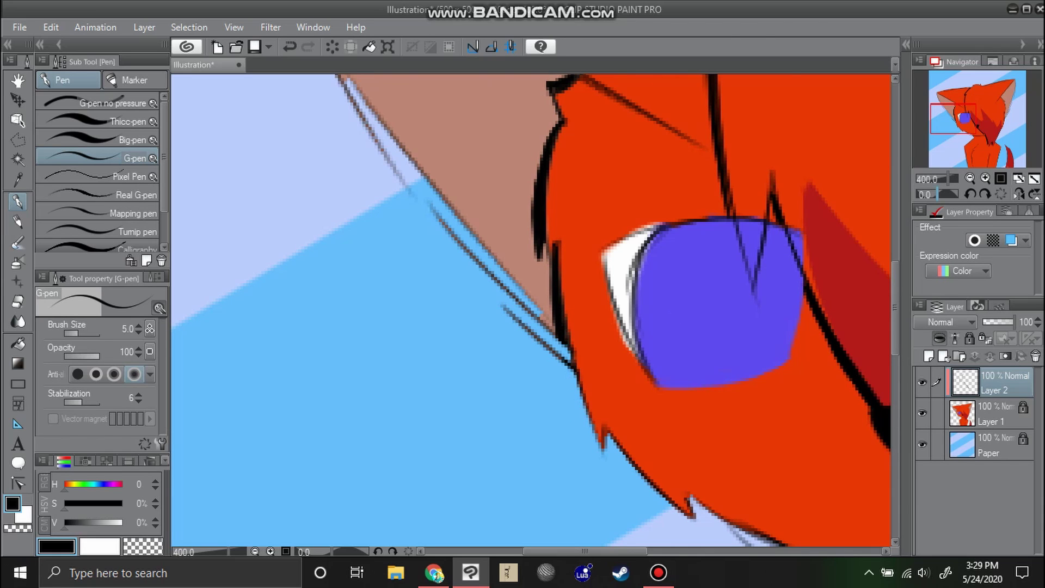
# - Lower the opacity of the shadow layer, Layer 2, to 40%
pyautogui.click(970, 178)
pyautogui.click(970, 178)
pyautogui.moveTo(627, 312); pyautogui.dragTo(531, 310)
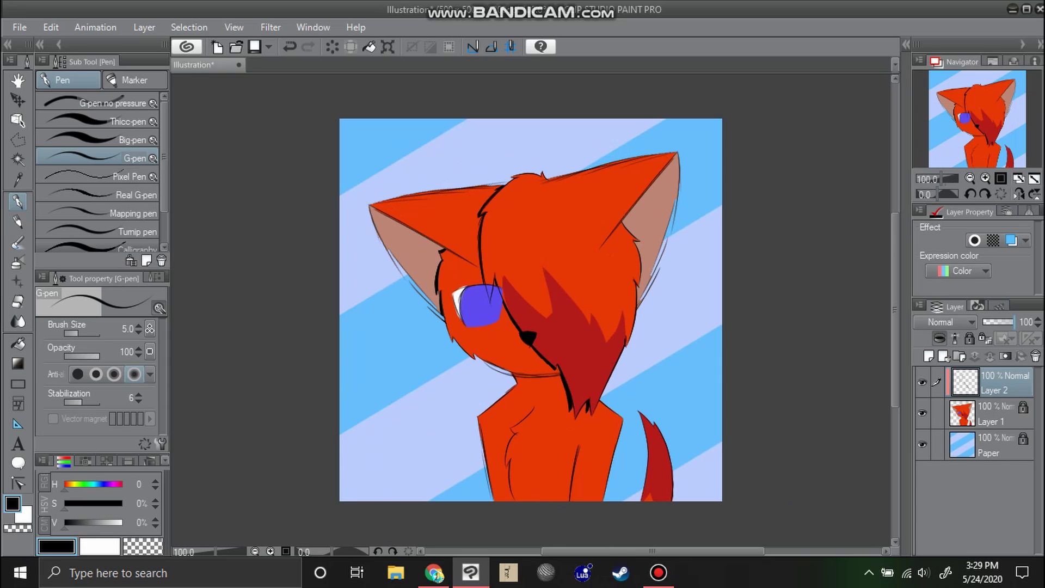
pyautogui.moveTo(1012, 322); pyautogui.dragTo(994, 322)
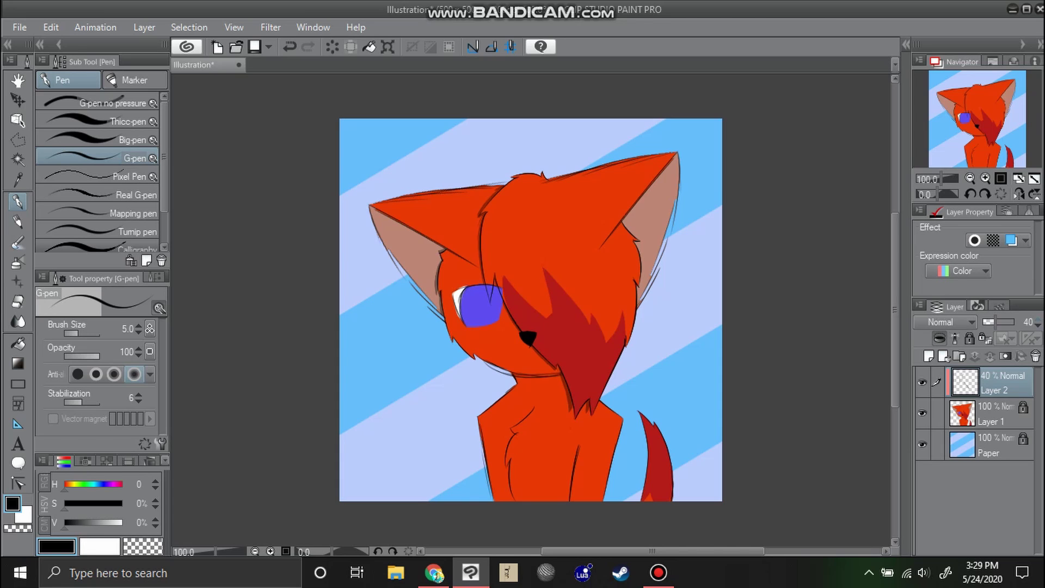
# - Paint a shadow band across the neck directly under the chin line on Layer 2
pyautogui.scroll(6, 552, 415)
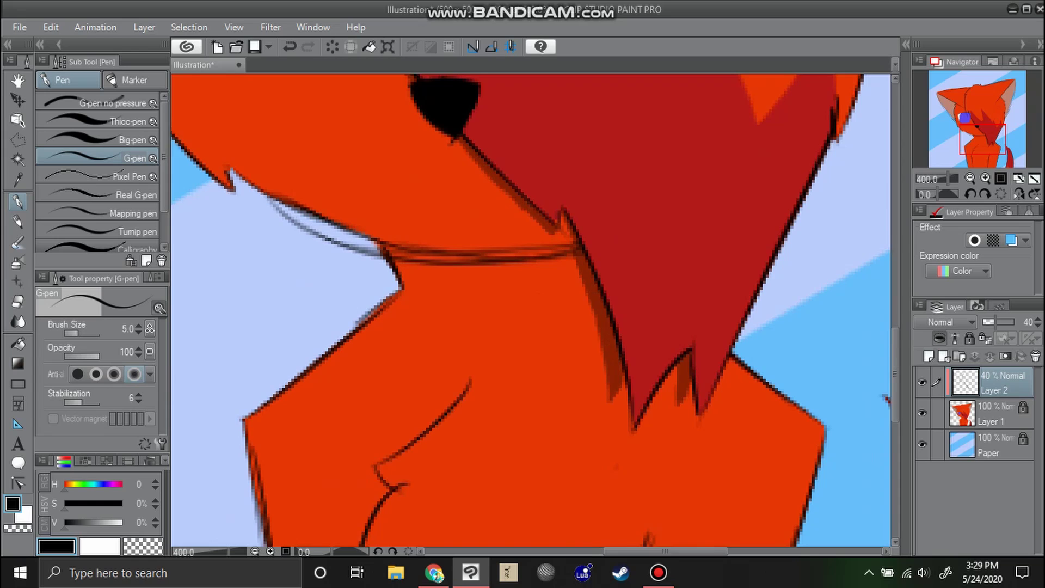
pyautogui.moveTo(493, 317); pyautogui.dragTo(482, 328)
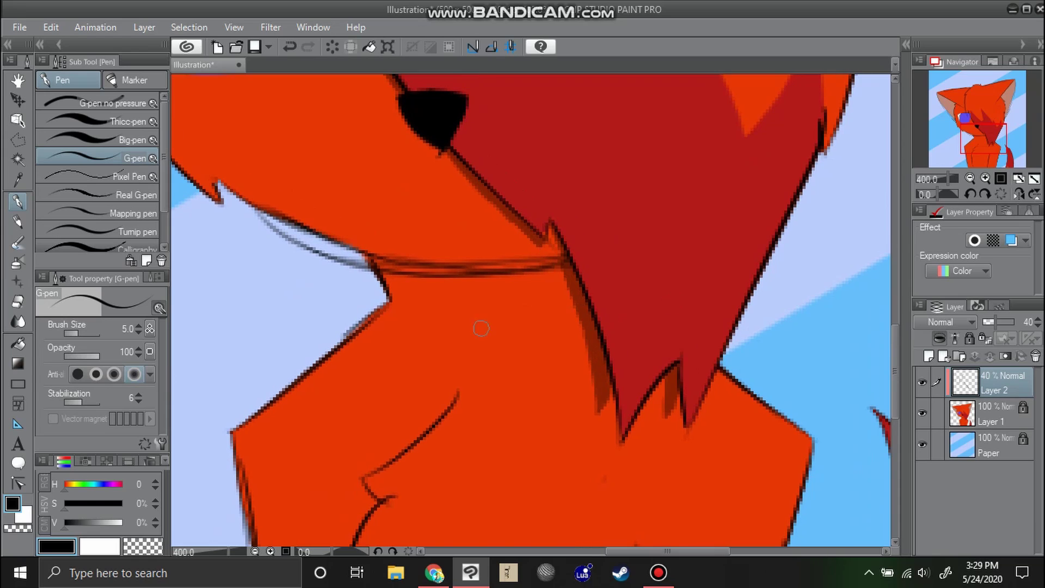
pyautogui.moveTo(366, 264)
pyautogui.mouseDown()
pyautogui.moveTo(390, 277)
pyautogui.moveTo(369, 269)
pyautogui.moveTo(547, 291)
pyautogui.mouseUp()
pyautogui.moveTo(502, 287); pyautogui.dragTo(568, 286)
pyautogui.moveTo(382, 286); pyautogui.dragTo(479, 284)
pyautogui.moveTo(375, 274)
pyautogui.mouseDown()
pyautogui.moveTo(567, 277)
pyautogui.moveTo(484, 280)
pyautogui.mouseUp()
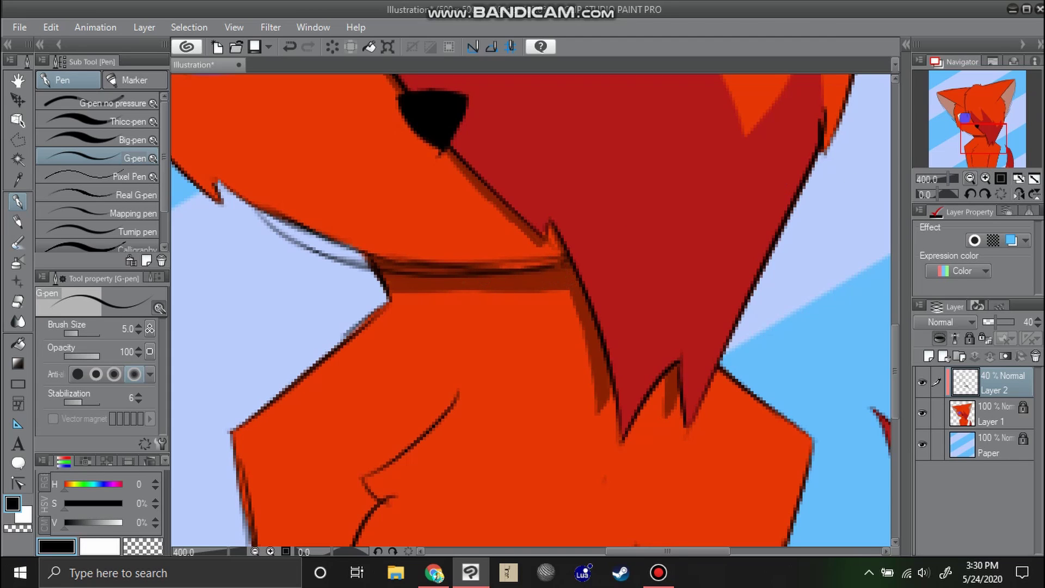
pyautogui.click(957, 178)
pyautogui.click(1035, 178)
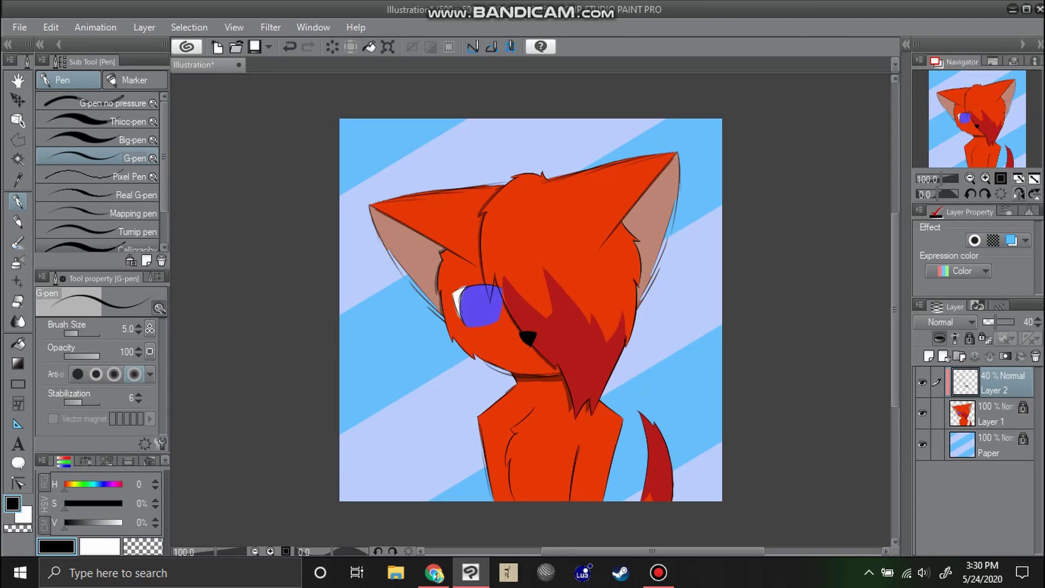
# - Examine the shadows under the chin and beside the hair tips up close and in the whole picture
pyautogui.click(985, 178)
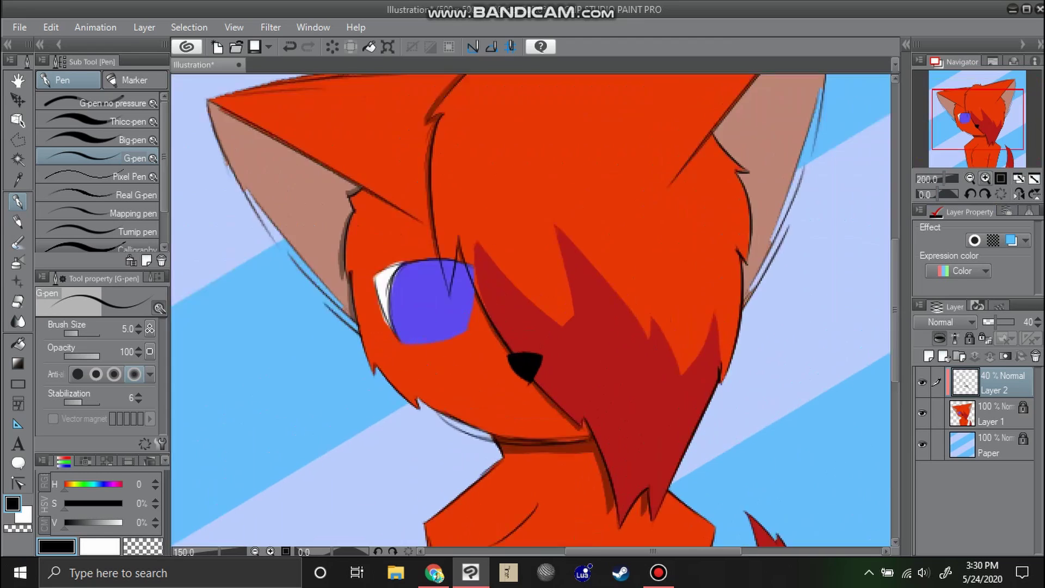
pyautogui.click(985, 178)
pyautogui.click(986, 178)
pyautogui.moveTo(979, 129); pyautogui.dragTo(983, 143)
pyautogui.press('e')
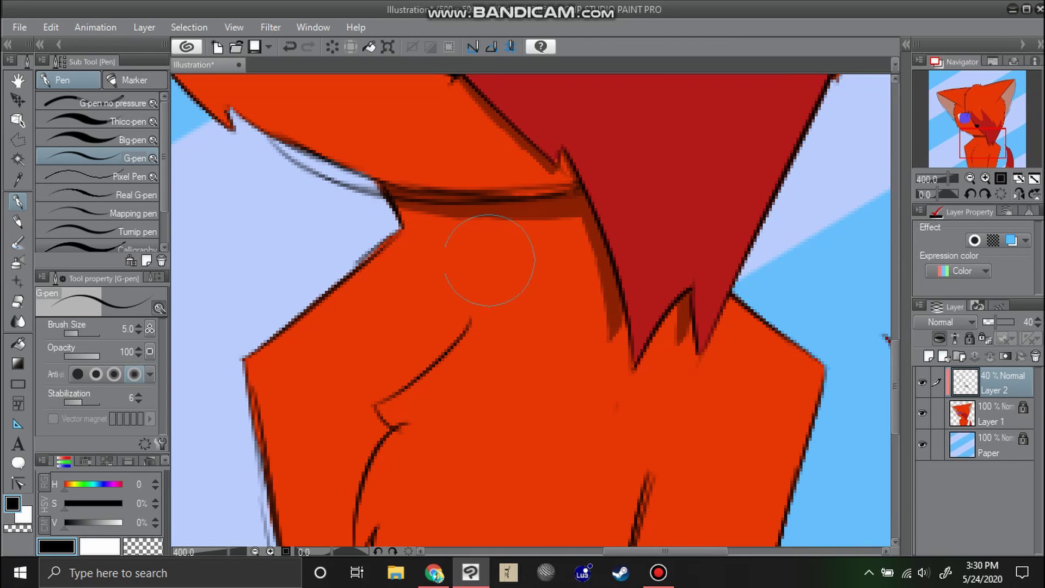
pyautogui.click(970, 178)
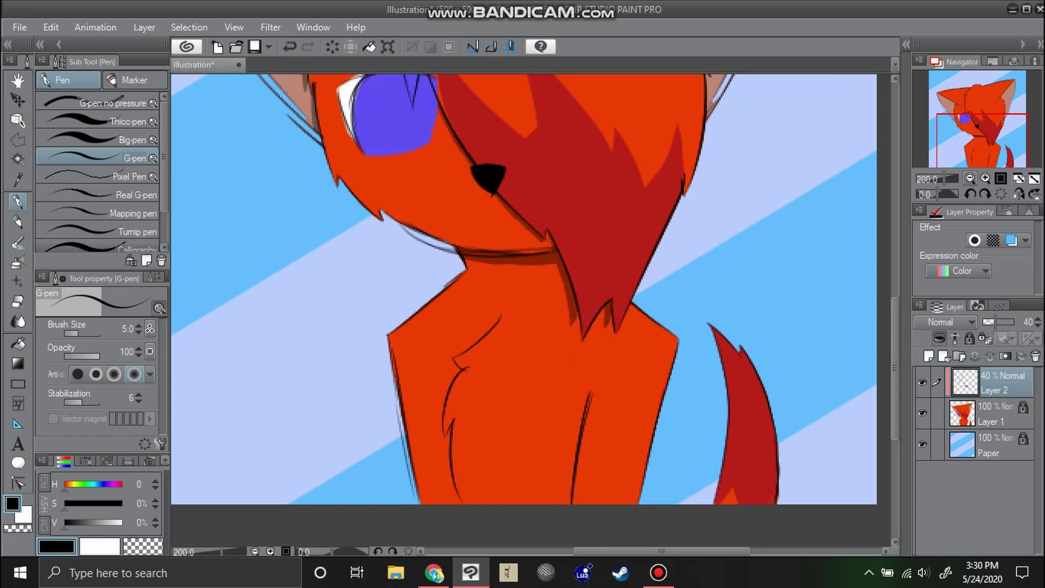
pyautogui.click(985, 178)
pyautogui.click(1034, 178)
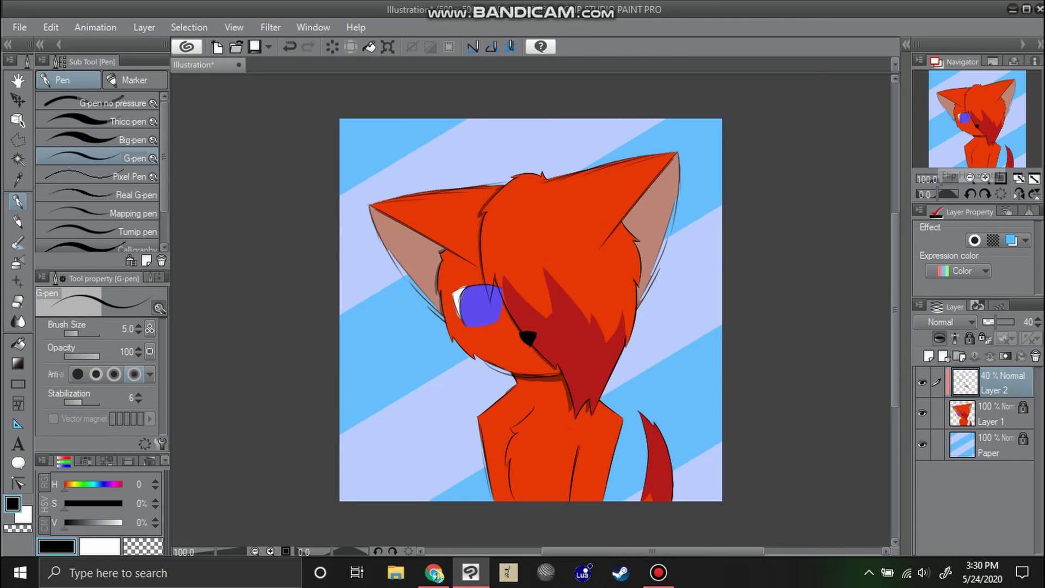
# - Paint thin shadows on Layer 2 along the outer side of the jagged chest fur line, down to the canvas edge
pyautogui.click(985, 178)
pyautogui.click(985, 178)
pyautogui.moveTo(974, 143); pyautogui.dragTo(977, 154)
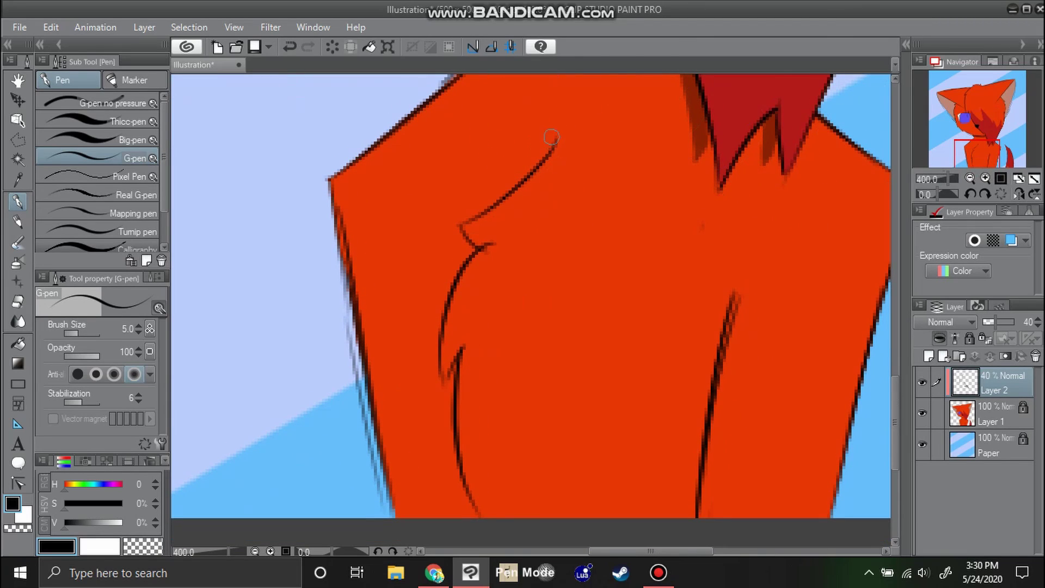
pyautogui.moveTo(547, 148)
pyautogui.mouseDown()
pyautogui.moveTo(463, 217)
pyautogui.moveTo(506, 194)
pyautogui.moveTo(459, 220)
pyautogui.mouseUp()
pyautogui.moveTo(462, 259)
pyautogui.mouseDown()
pyautogui.moveTo(446, 286)
pyautogui.moveTo(460, 263)
pyautogui.moveTo(433, 369)
pyautogui.moveTo(449, 399)
pyautogui.moveTo(451, 449)
pyautogui.moveTo(451, 385)
pyautogui.moveTo(468, 520)
pyautogui.mouseUp()
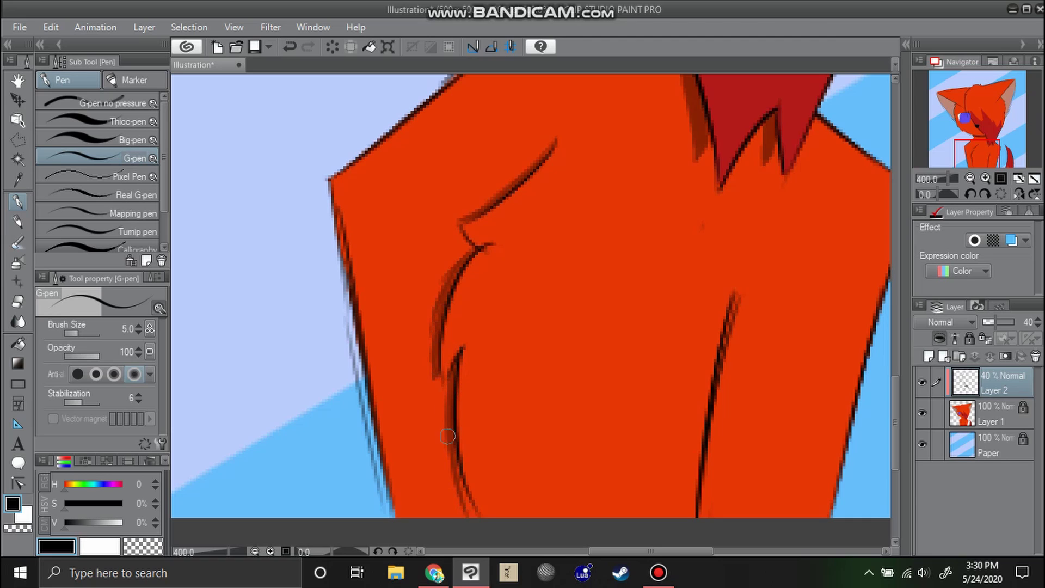
pyautogui.moveTo(447, 435); pyautogui.dragTo(481, 528)
pyautogui.moveTo(452, 455); pyautogui.dragTo(477, 517)
pyautogui.click(1034, 178)
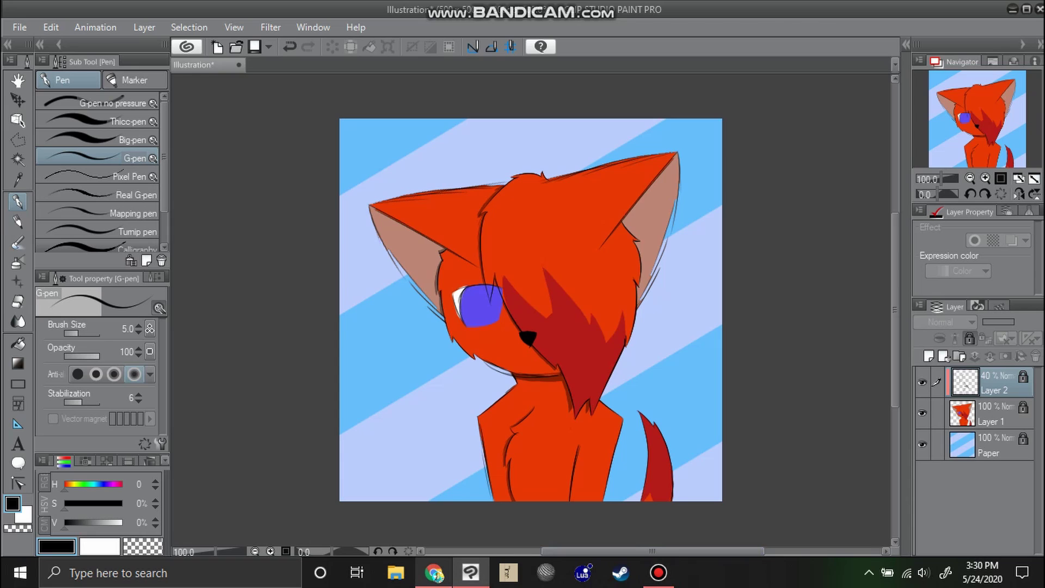
# - Collapse the pen and colour settings beside the canvas, and switch to Chrome to check the playing Haggstrom piano tutorial
pyautogui.moveTo(434, 572)
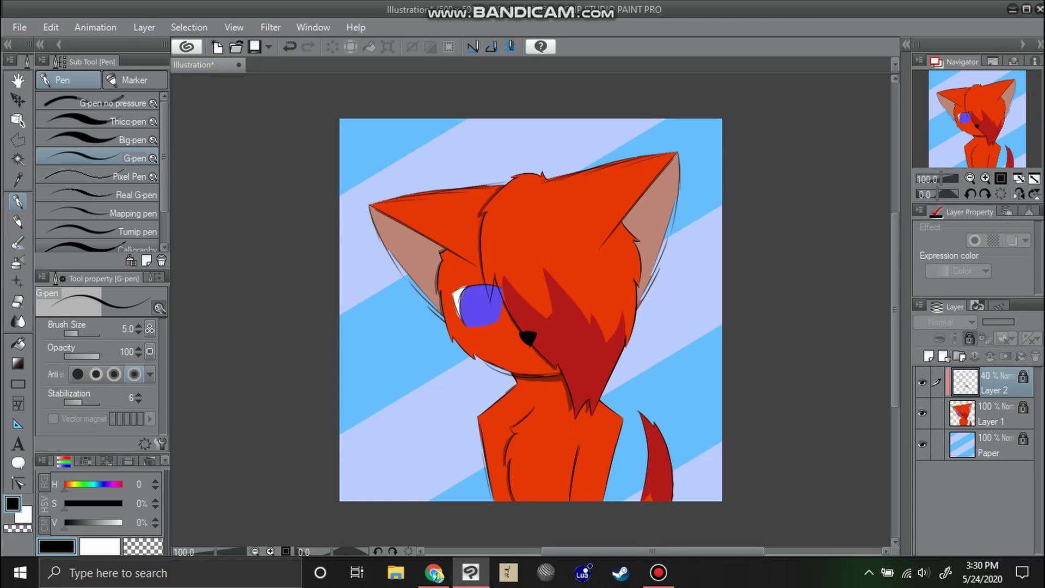
pyautogui.click(40, 44)
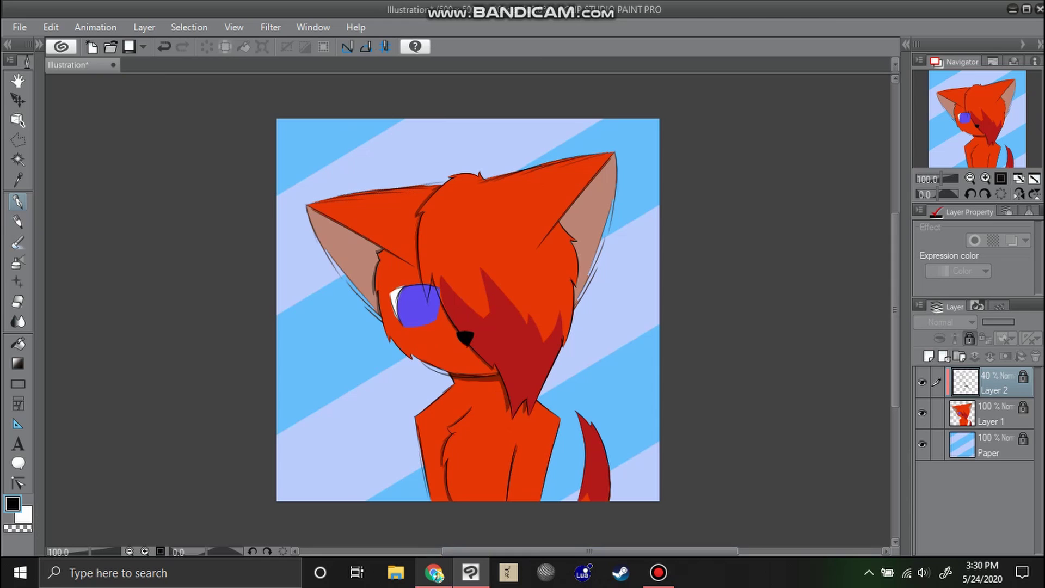
pyautogui.click(434, 572)
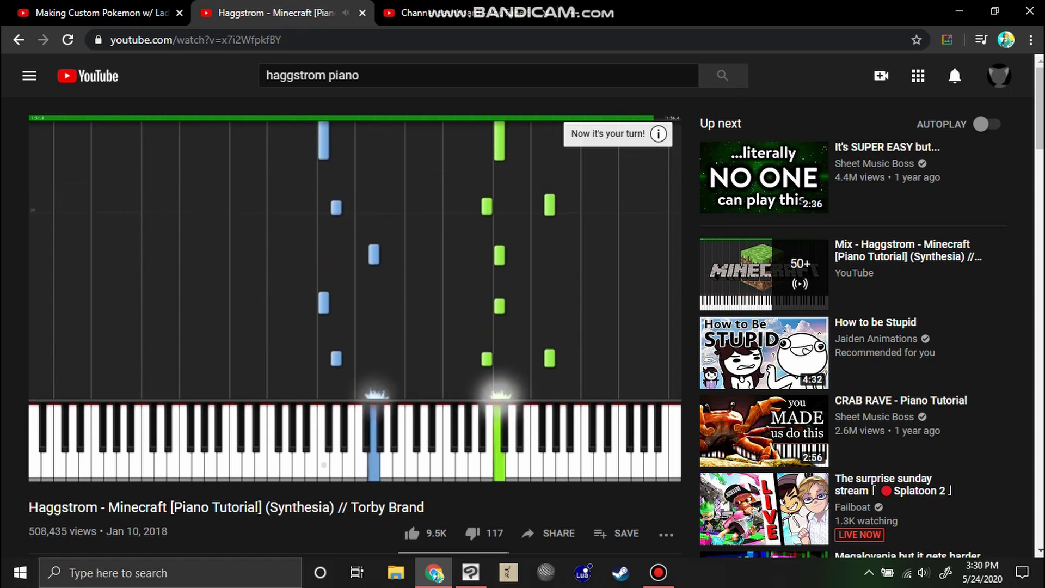
pyautogui.moveTo(323, 465)
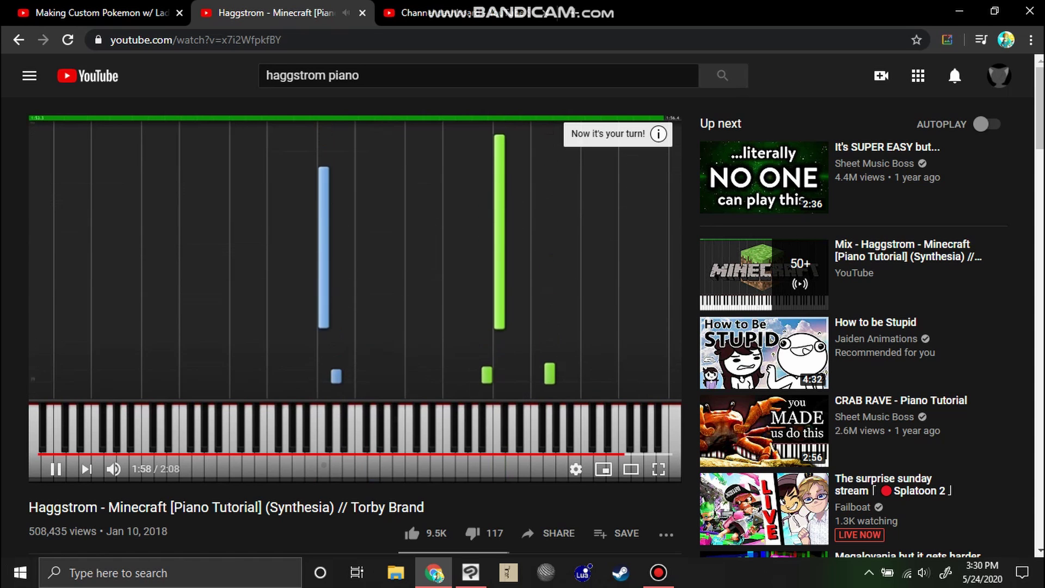